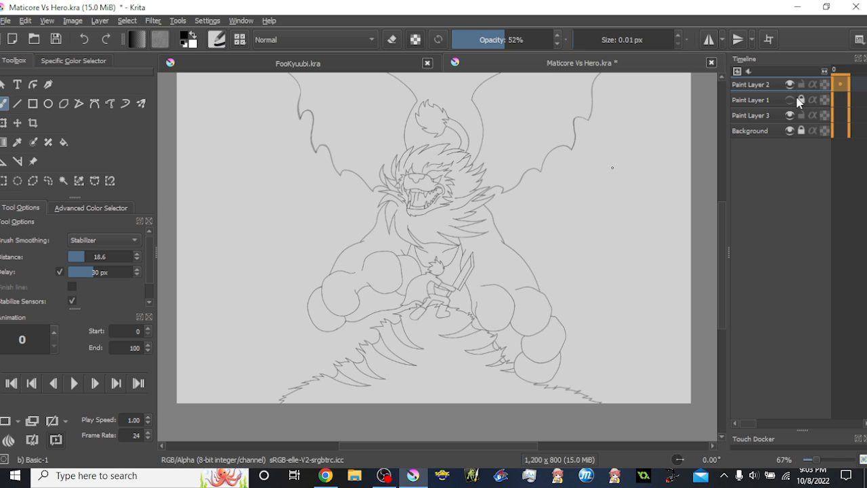
- Show the rough sketch on Paint Layer 1 for reference, then hide it again
left_click(790, 100)
mouse_move(503, 178)
left_mouse_down()
mouse_move(502, 210)
mouse_move(506, 191)
left_mouse_up()
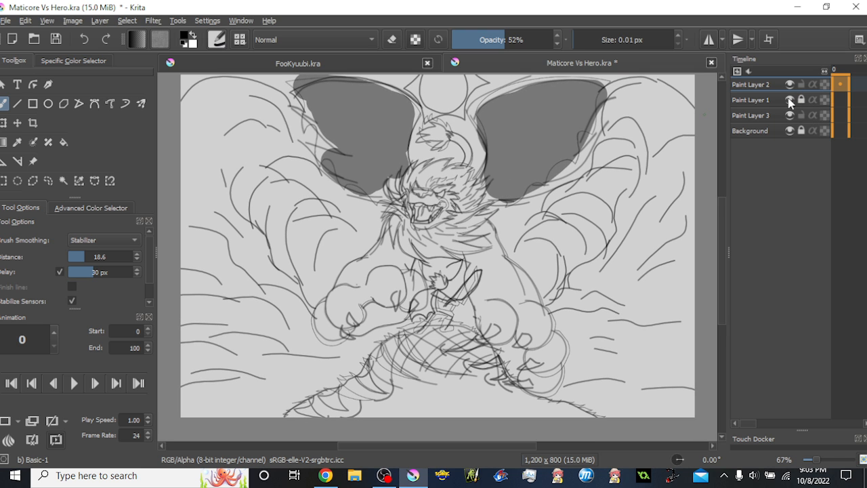
left_click(789, 99)
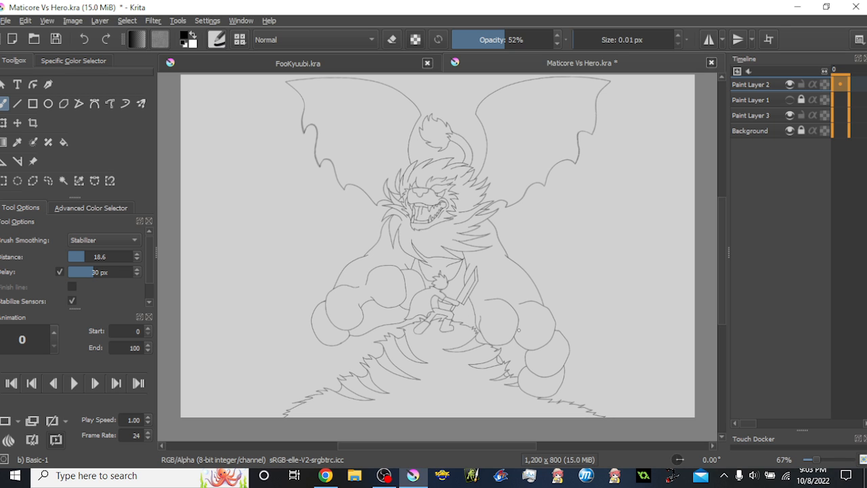
scroll(491, 327, "up", 1)
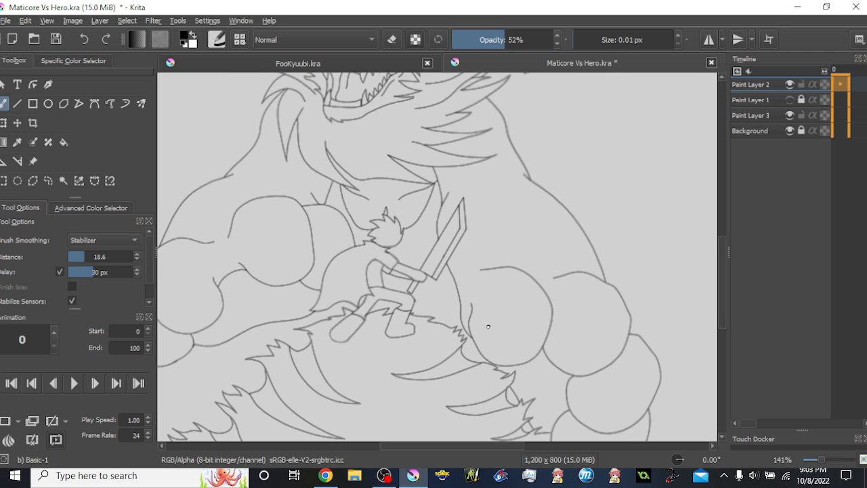
left_click_drag(438, 280, 482, 298)
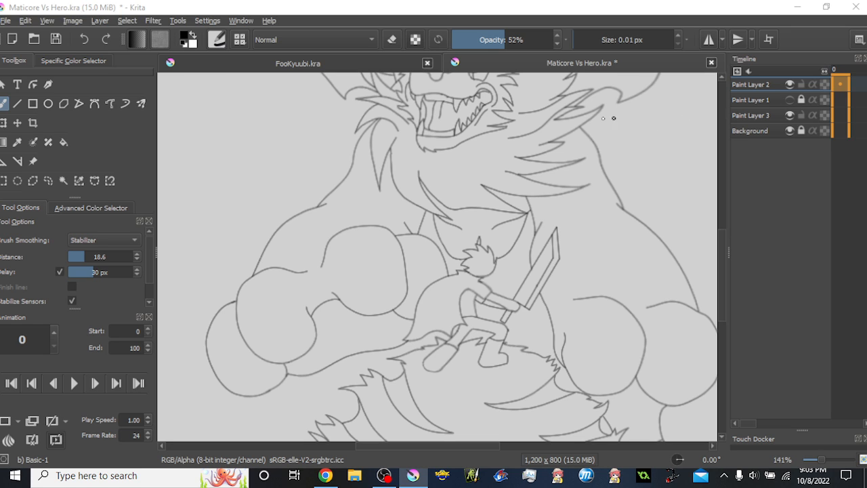
- Make Paint Layer 3 active, choose an orange-red foreground colour and set the brush to 100% opacity and 1.01 px size
left_click(772, 116)
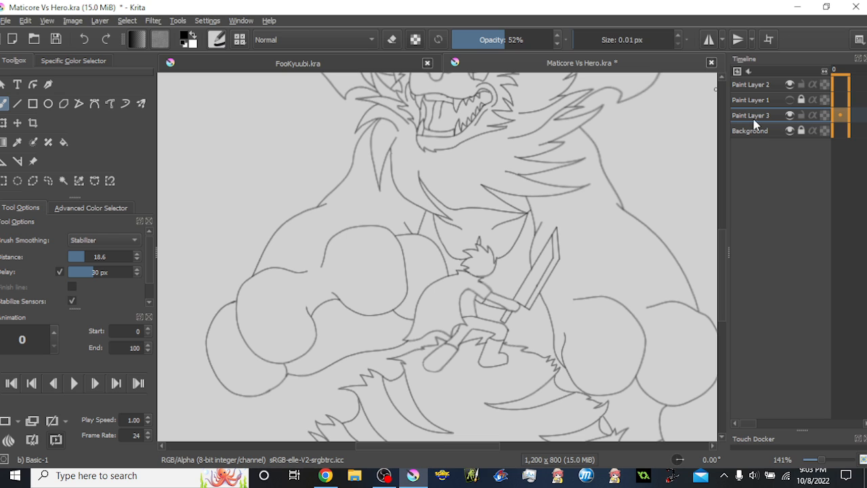
scroll(166, 178, "down", 1)
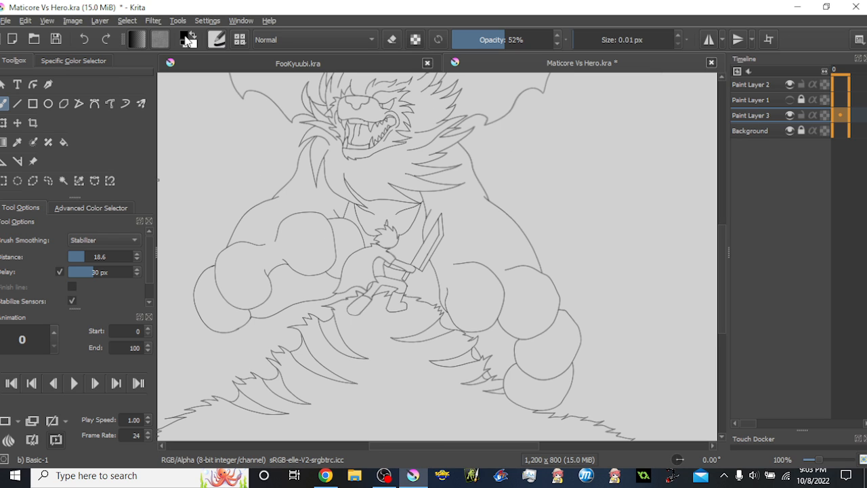
left_click(354, 163)
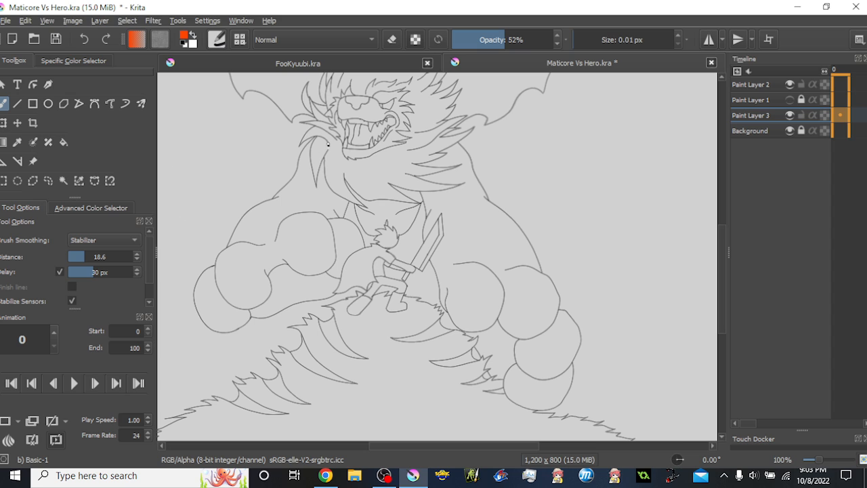
left_click_drag(520, 40, 624, 40)
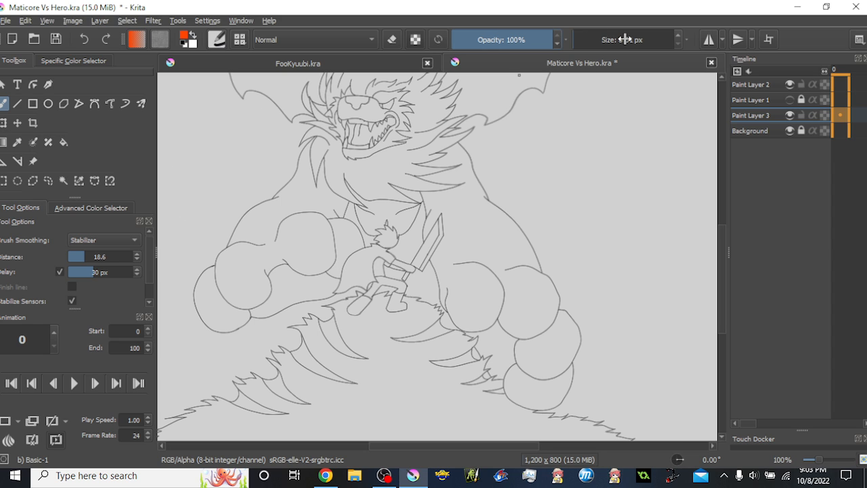
- Fill the beast's arm and paw beside the hero's sword with flat orange-red, including the two outer toes
left_click_drag(451, 191, 500, 233)
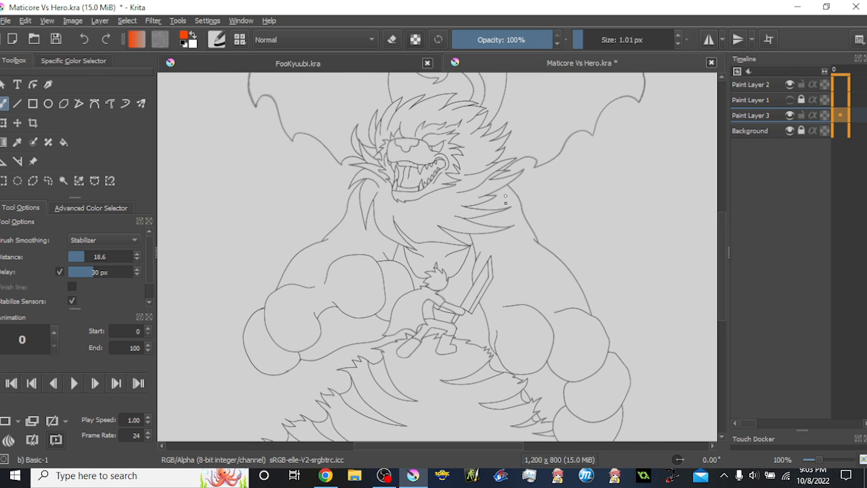
scroll(505, 205, "down", 3)
scroll(478, 246, "up", 3)
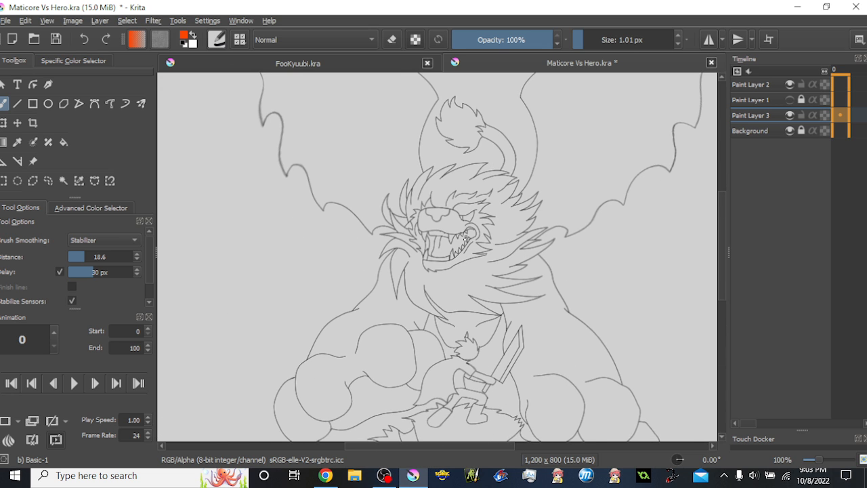
scroll(465, 237, "down", 2)
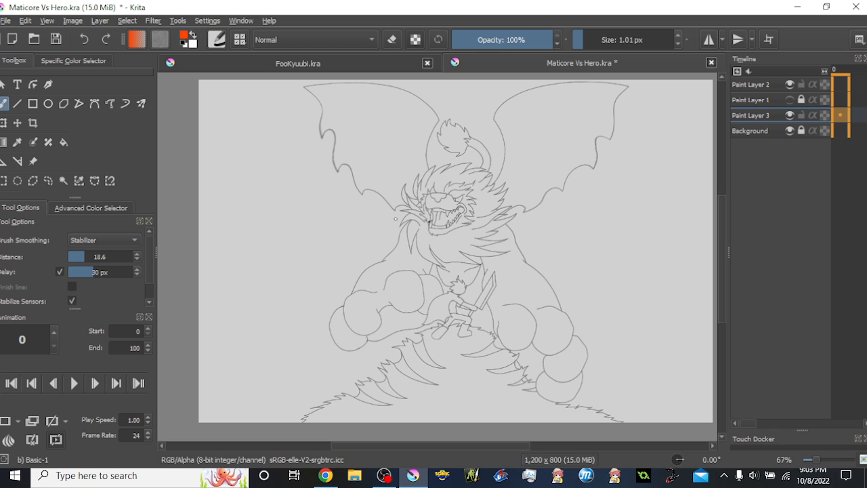
left_click(63, 141)
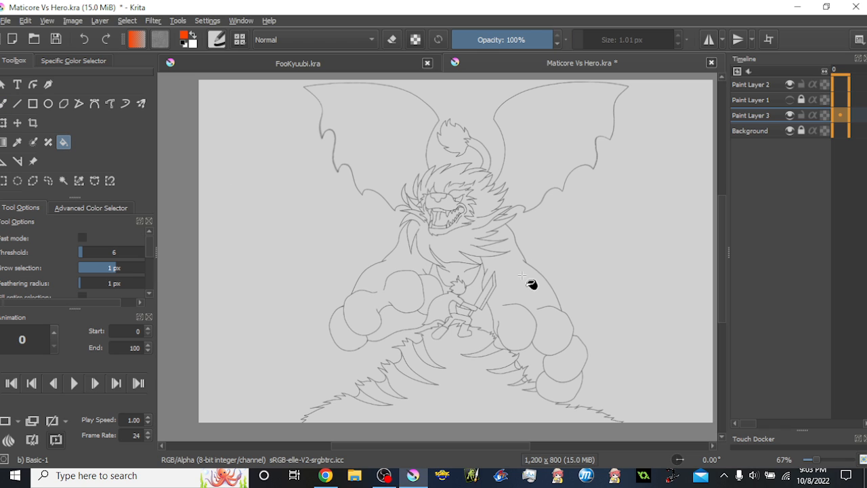
left_click(482, 274)
scroll(519, 300, "up", 2)
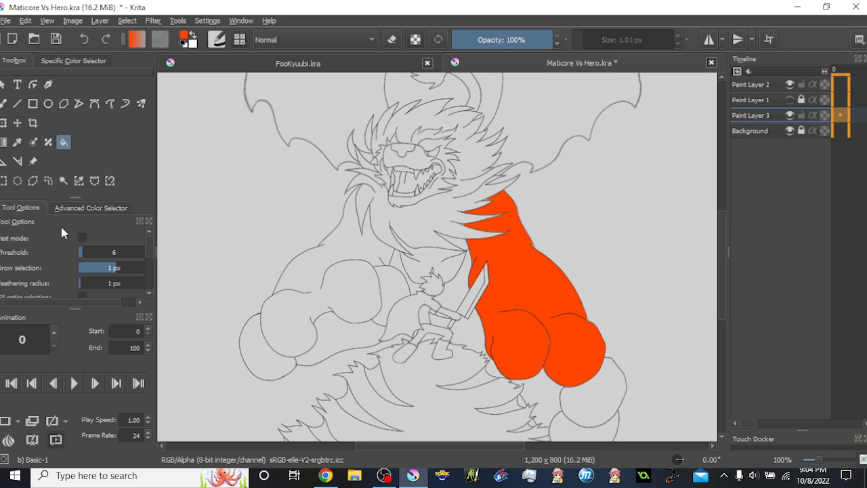
left_click_drag(339, 318, 331, 225)
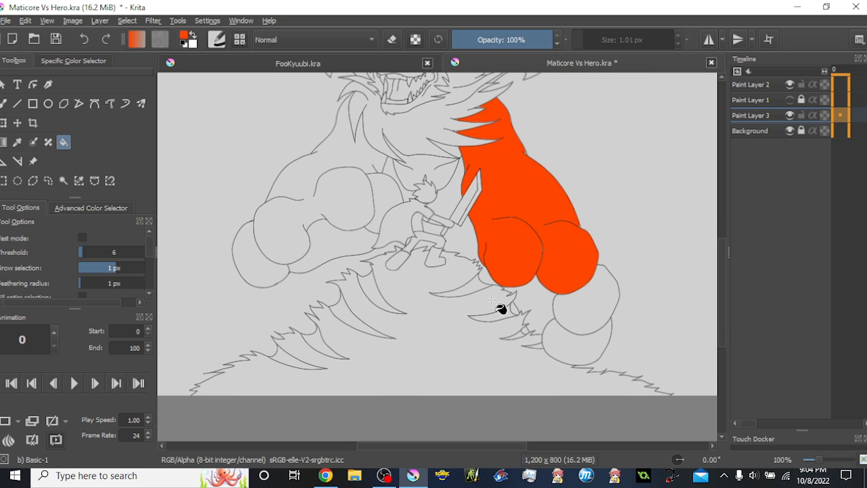
left_click(601, 320)
left_click(592, 349)
- Fill the beast's opposite arm, the outer toe and the section behind the hero with the same orange-red
left_click(344, 198)
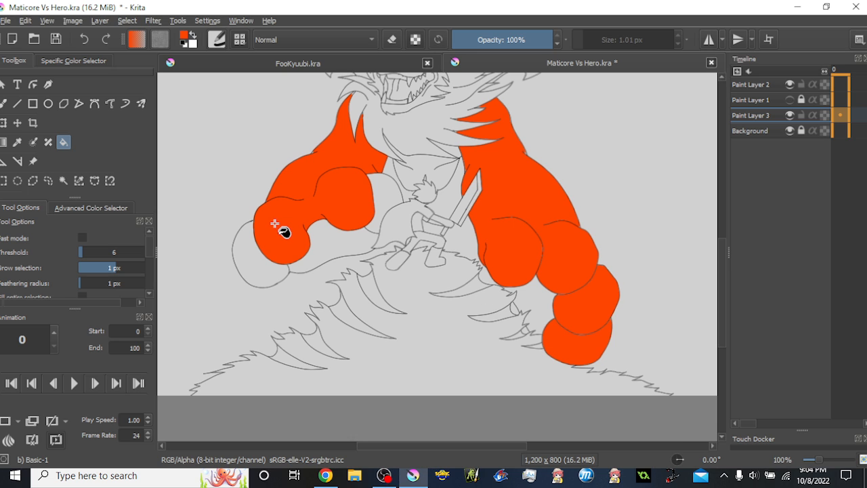
left_click(248, 259)
left_click(390, 197)
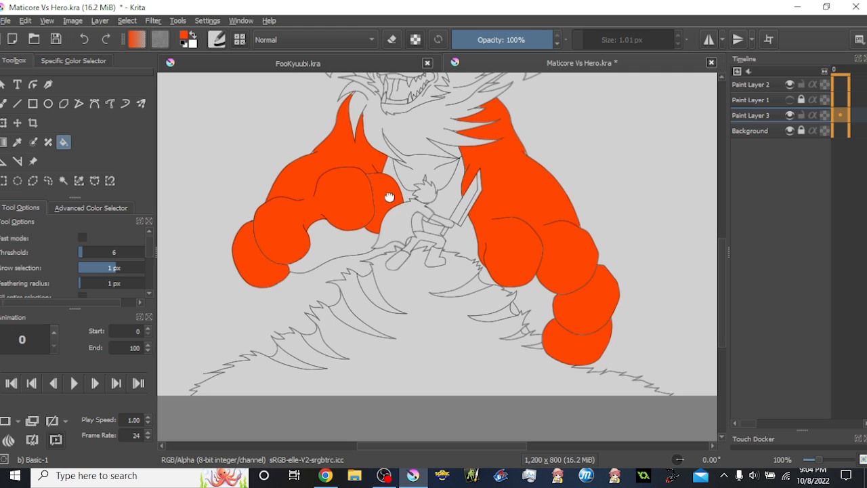
- Switch to black and fill the undersides of both paws and the beast's nose
scroll(392, 194, "up", 3)
scroll(419, 188, "up", 2)
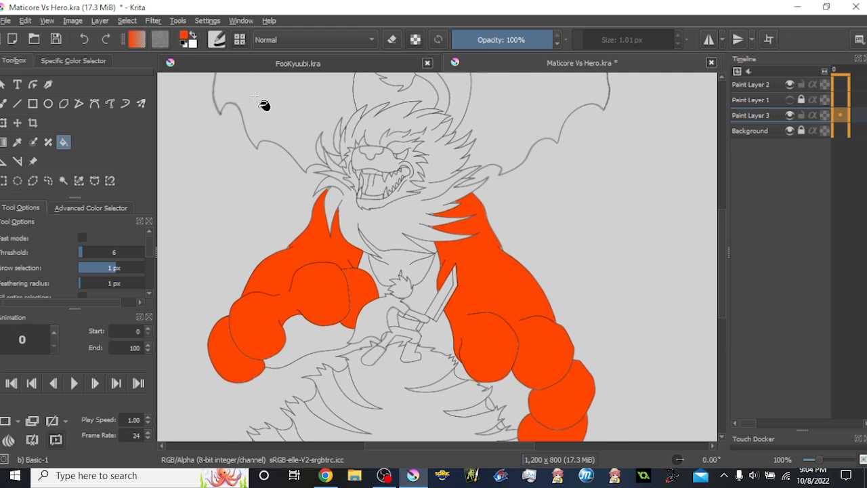
left_click(184, 42)
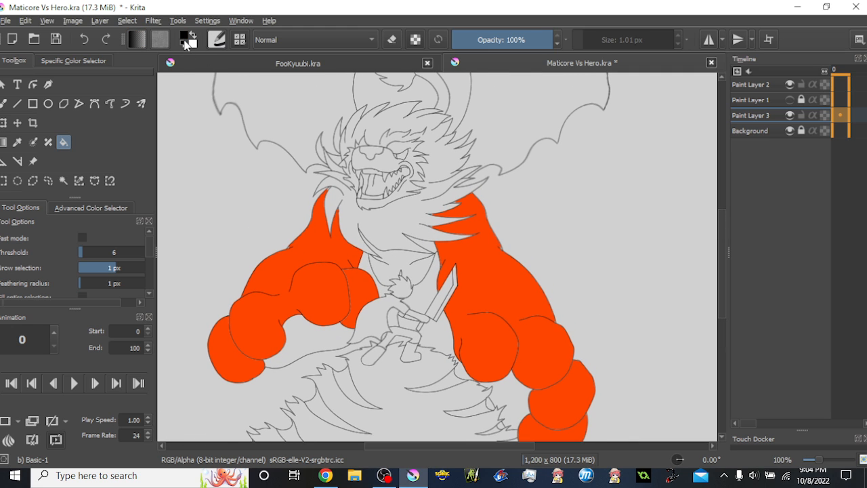
left_click(334, 351)
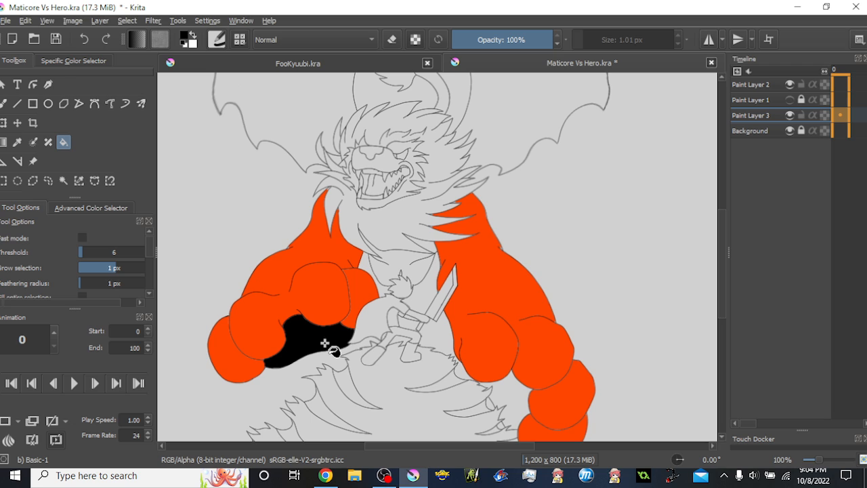
left_click(518, 395)
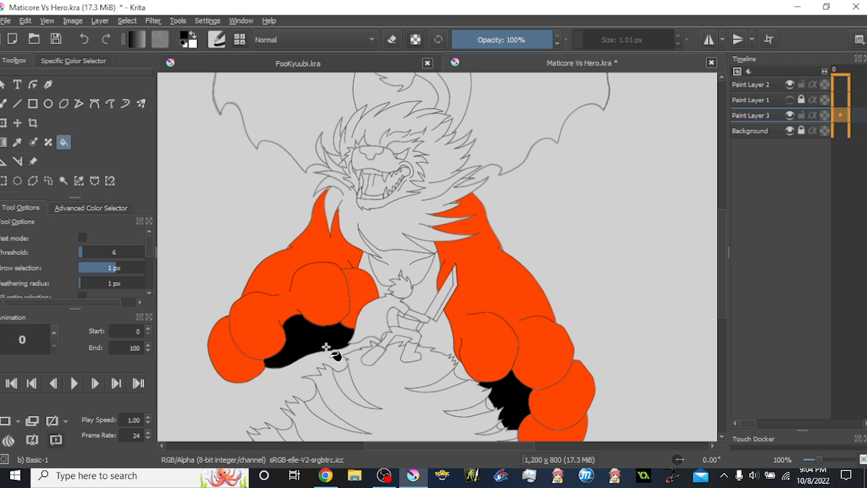
scroll(366, 234, "up", 2)
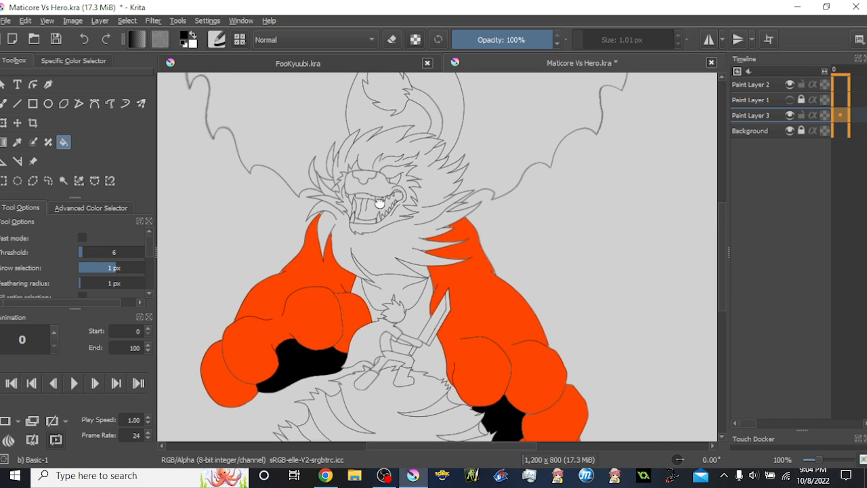
left_click(356, 218)
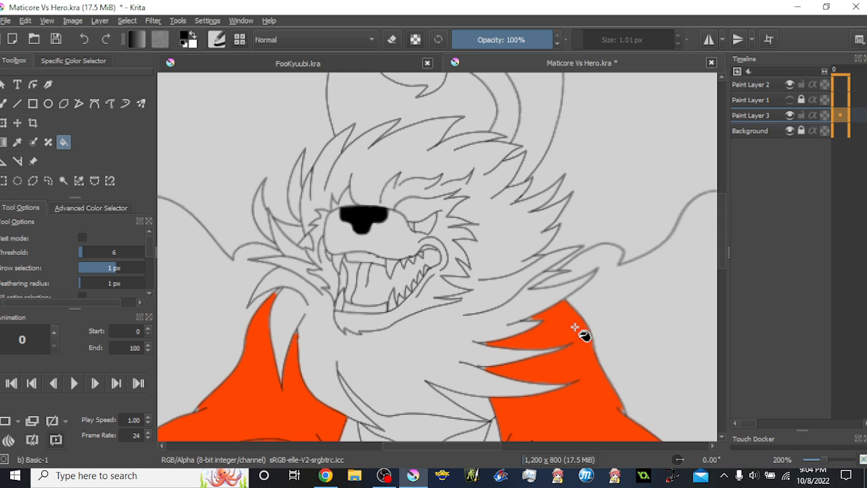
- Sample the arm's orange-red, darken it to a deep reddish brown and fill the main area of the mane
key("p")
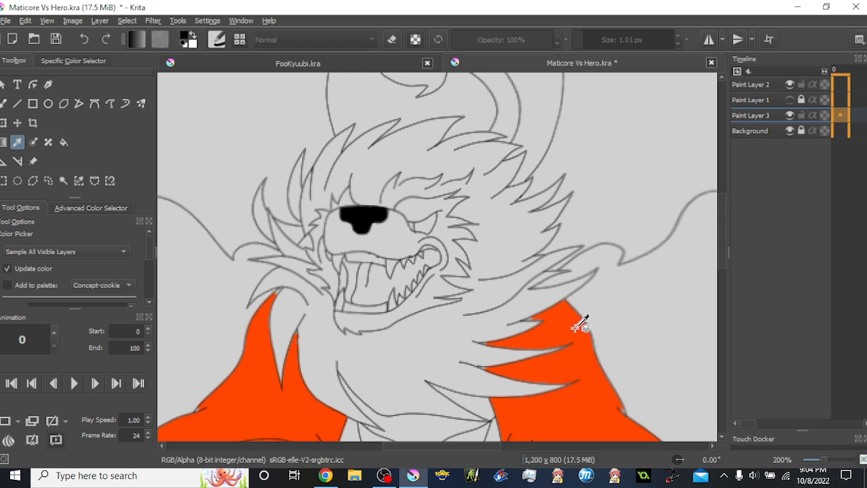
left_click(575, 320)
key("k")
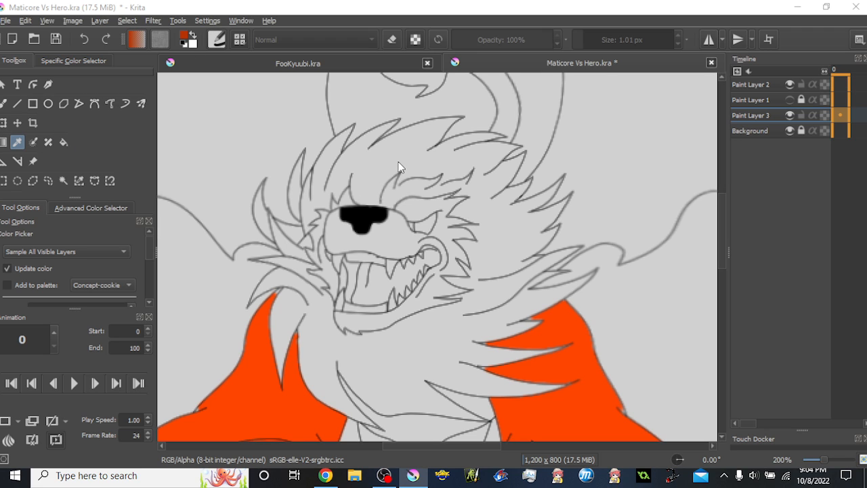
left_click(64, 143)
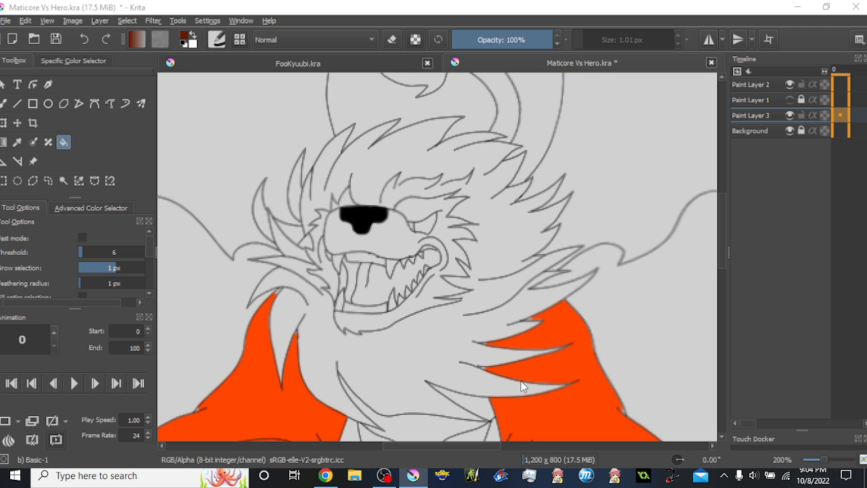
left_click(407, 149)
- Fill the remaining separate mane tufts around the beast's face with the same dark brown
scroll(400, 163, "down", 1)
scroll(342, 197, "up", 2)
left_click(339, 180)
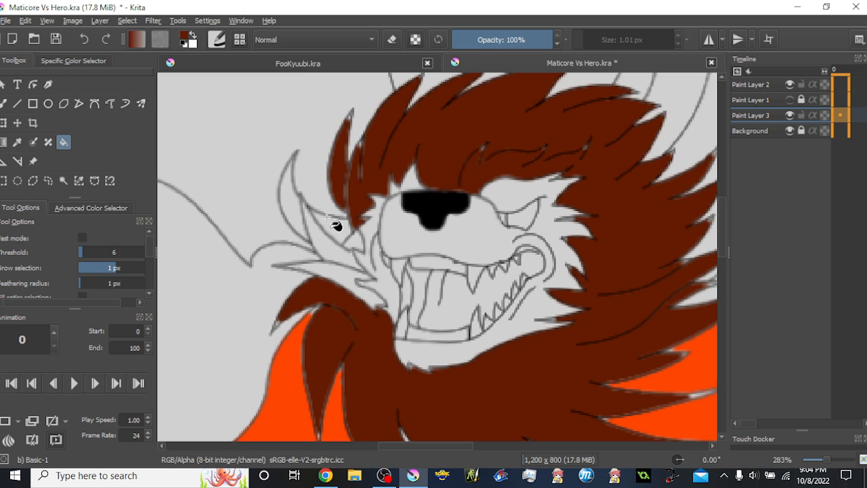
left_click(323, 228)
left_click(318, 238)
left_click(293, 205)
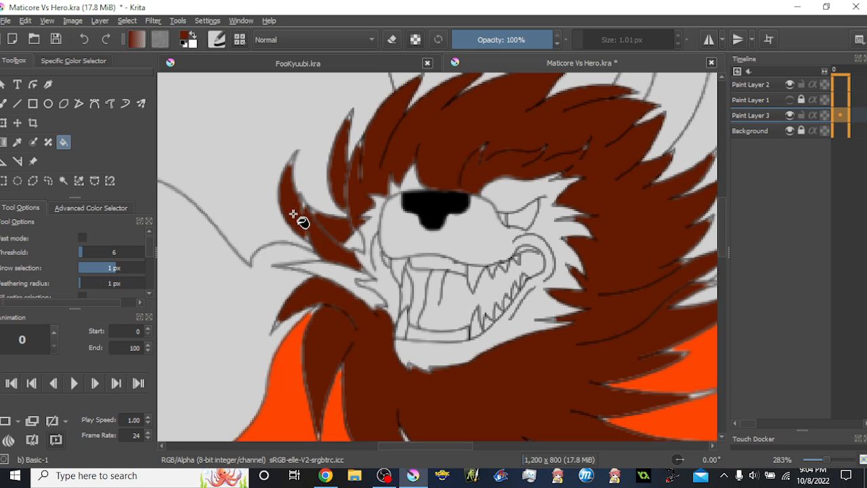
left_click(352, 287)
left_click(332, 253)
left_click(291, 216)
left_click(329, 225)
left_click(474, 182)
- Sample the arm's orange-red and fill the chest areas beneath the mane with it
left_click_drag(539, 173, 460, 189)
left_click_drag(589, 282, 505, 233)
scroll(461, 266, "down", 2)
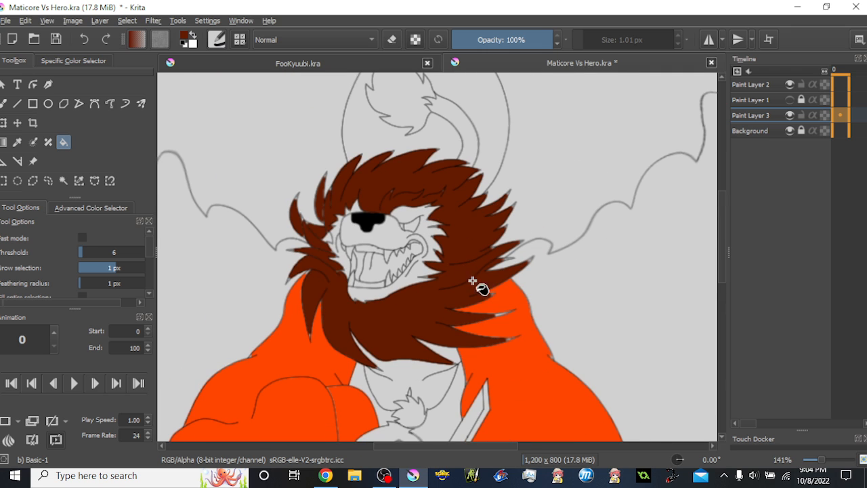
left_click_drag(476, 361, 497, 290)
scroll(494, 305, "up", 1)
left_click(539, 285, "ctrl")
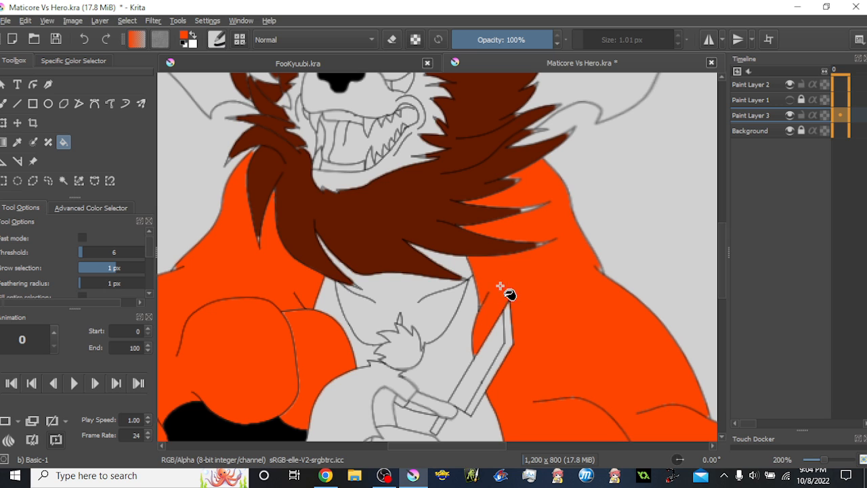
left_click(394, 288)
left_click(460, 265)
- Sample the mane's dark reddish brown as the foreground colour
left_click_drag(393, 221, 267, 395)
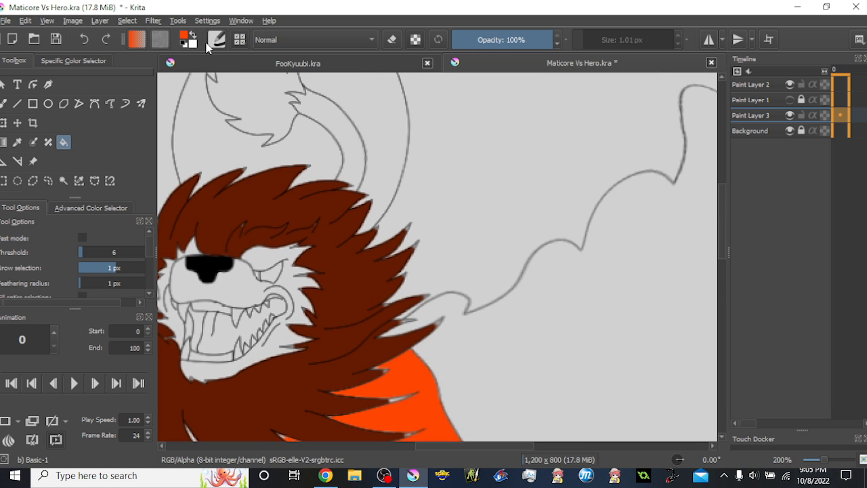
left_click(346, 286, "ctrl")
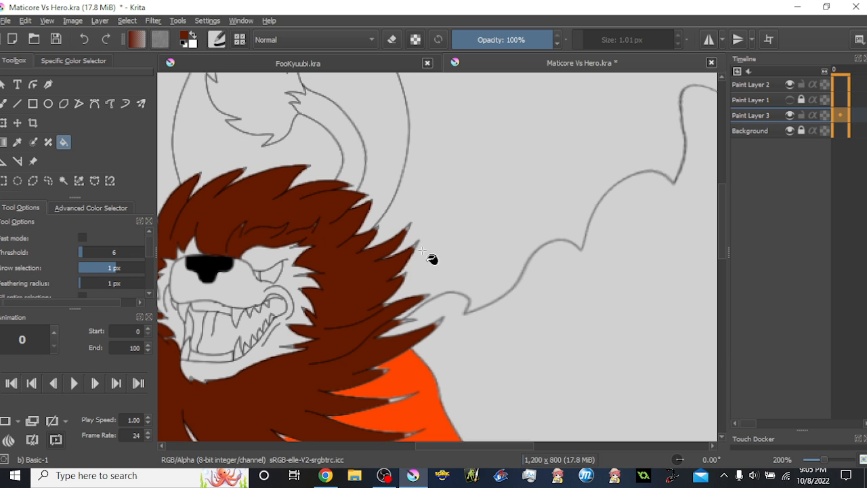
left_click(489, 214)
scroll(480, 217, "down", 3)
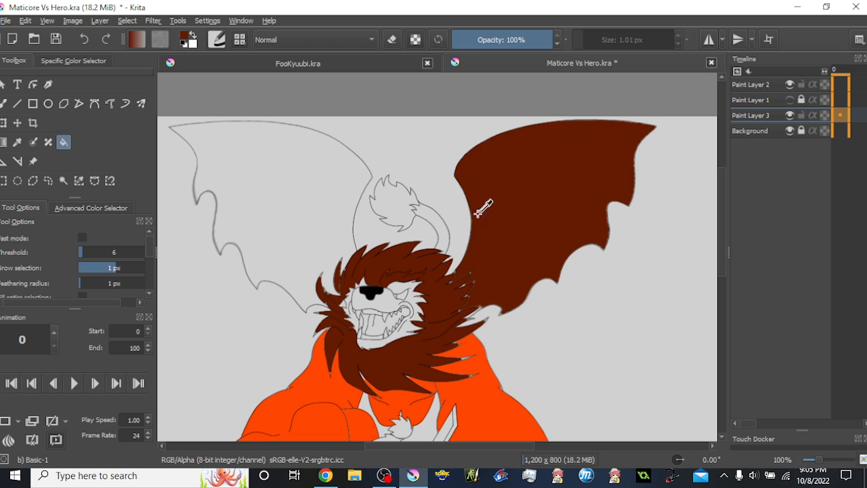
key("ctrl+z")
- Brush a dark brown line inside the right-hand wing, following its inner edge from the mane up to the wing's top outline
scroll(571, 157, "up", 1)
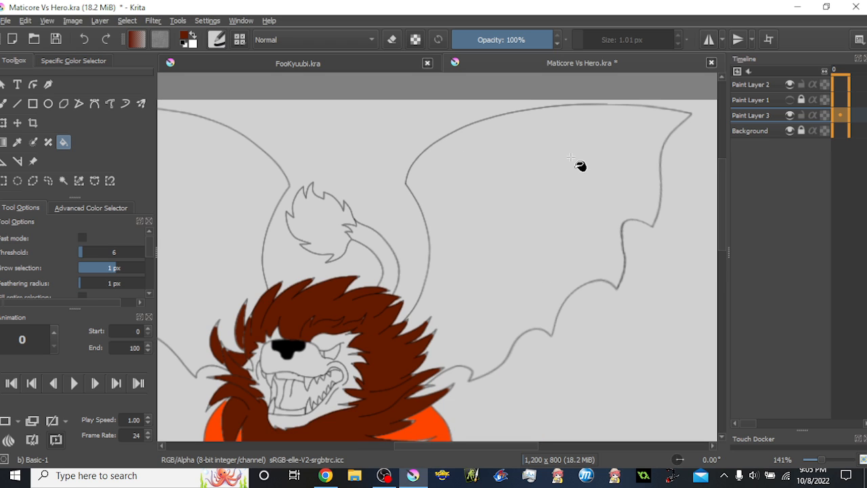
left_click(3, 105)
left_click_drag(463, 218, 422, 199)
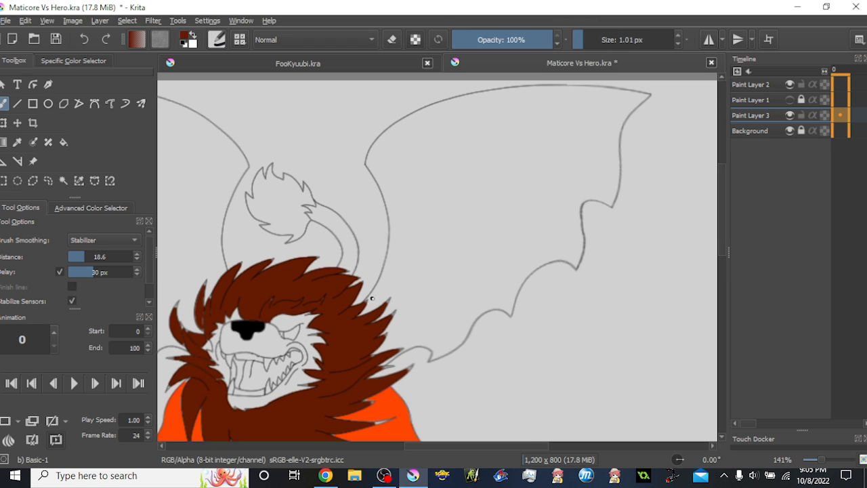
mouse_move(387, 301)
left_mouse_down()
mouse_move(411, 252)
mouse_move(415, 204)
mouse_move(403, 167)
mouse_move(413, 146)
mouse_move(473, 111)
mouse_move(554, 84)
left_mouse_up()
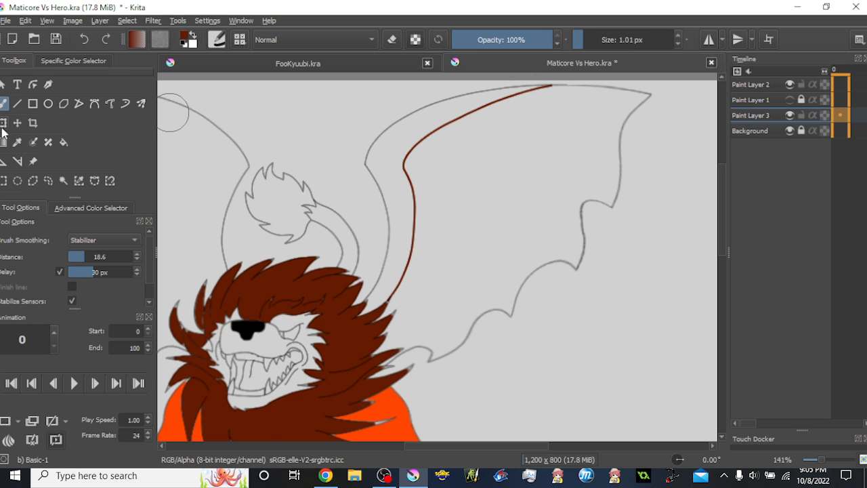
- Liquify the dark brown line inside the right-hand wing, stretching its upper end out to the wing tip
key("ctrl+t")
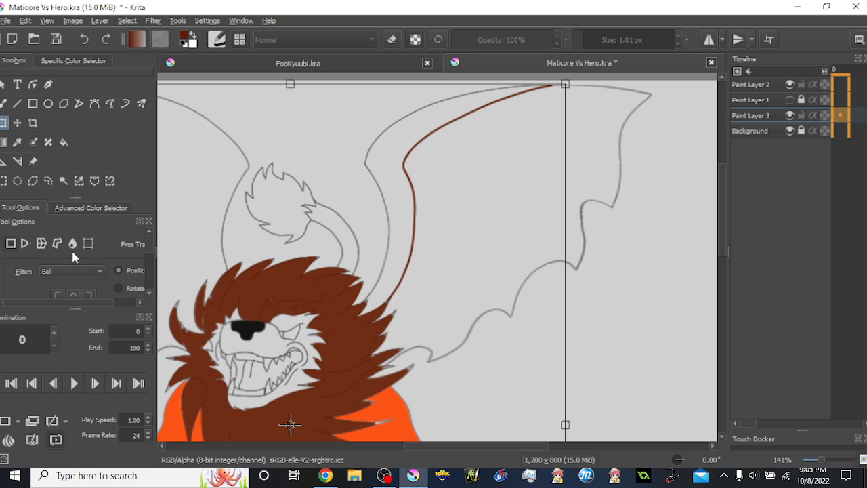
left_click(74, 246)
left_click_drag(407, 134, 368, 176)
left_click_drag(454, 140, 636, 135)
mouse_move(516, 110)
left_mouse_down()
mouse_move(537, 123)
mouse_move(675, 138)
left_mouse_up()
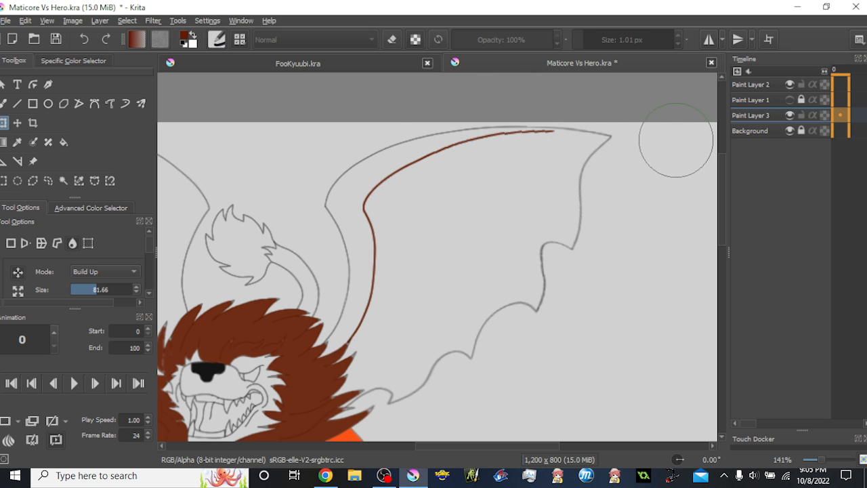
left_click_drag(445, 138, 655, 138)
left_click_drag(489, 131, 663, 146)
mouse_move(526, 124)
left_mouse_down()
mouse_move(635, 131)
mouse_move(693, 156)
left_mouse_up()
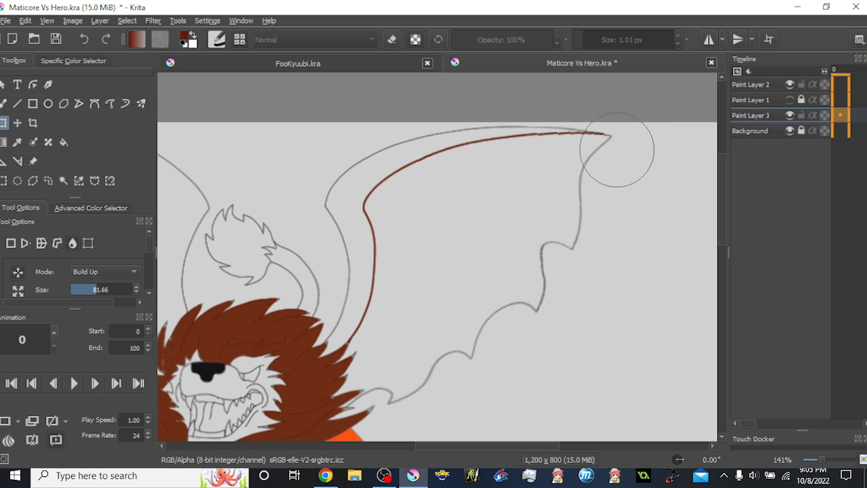
left_click_drag(589, 114, 609, 134)
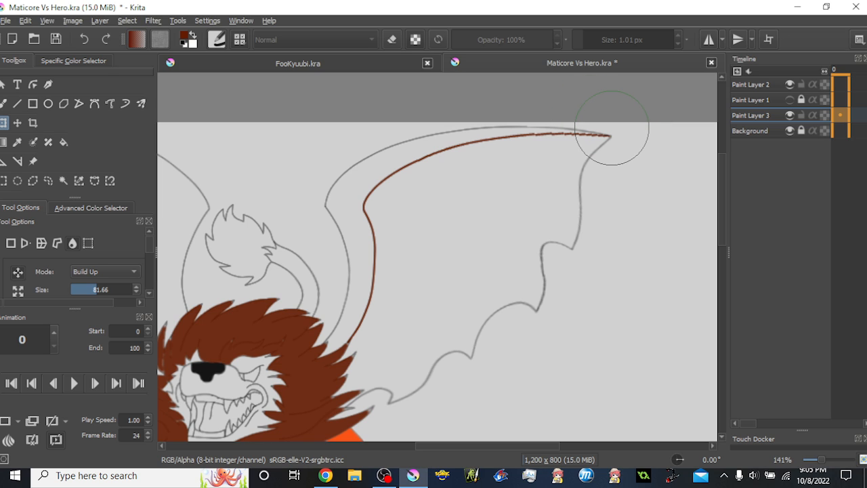
- Brush a matching dark brown line inside the left-hand wing, from the mane up along the top edge towards the wing tip
left_click_drag(357, 169, 507, 159)
left_click(4, 104)
left_click_drag(382, 228, 439, 218)
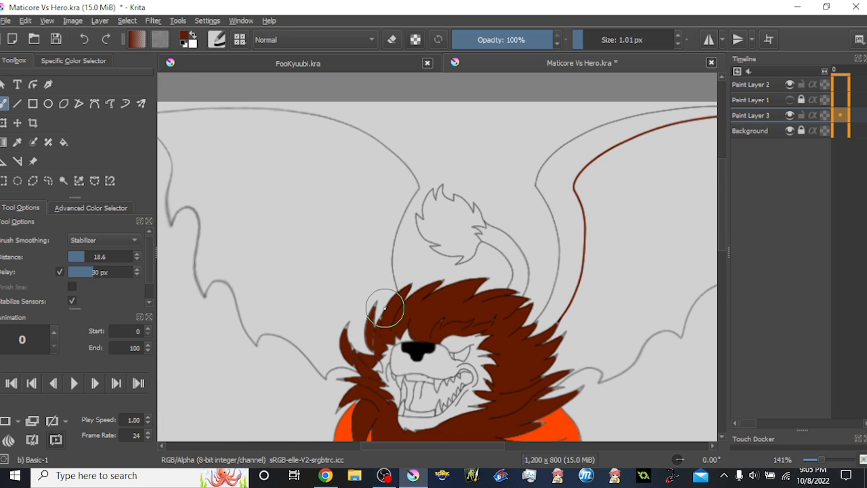
mouse_move(384, 308)
left_mouse_down()
mouse_move(373, 253)
mouse_move(386, 210)
left_mouse_up()
key("ctrl+z")
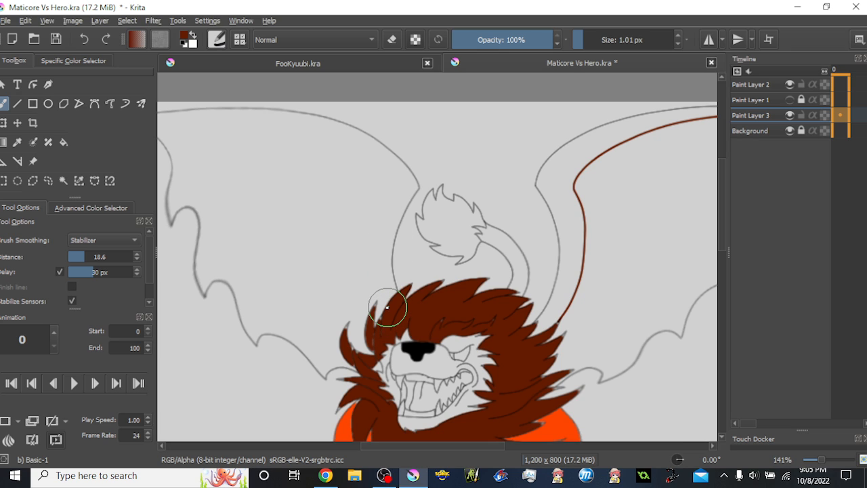
left_click_drag(385, 306, 370, 272)
key("ctrl+z")
mouse_move(386, 306)
left_mouse_down()
mouse_move(368, 248)
mouse_move(366, 183)
mouse_move(328, 152)
mouse_move(248, 128)
mouse_move(140, 117)
left_mouse_up()
- Liquify the left-hand wing's brown line so it meets the wing tip and follows a smooth curve below the top outline
mouse_move(368, 140)
left_mouse_down()
mouse_move(485, 170)
mouse_move(455, 153)
left_mouse_up()
left_click(3, 122)
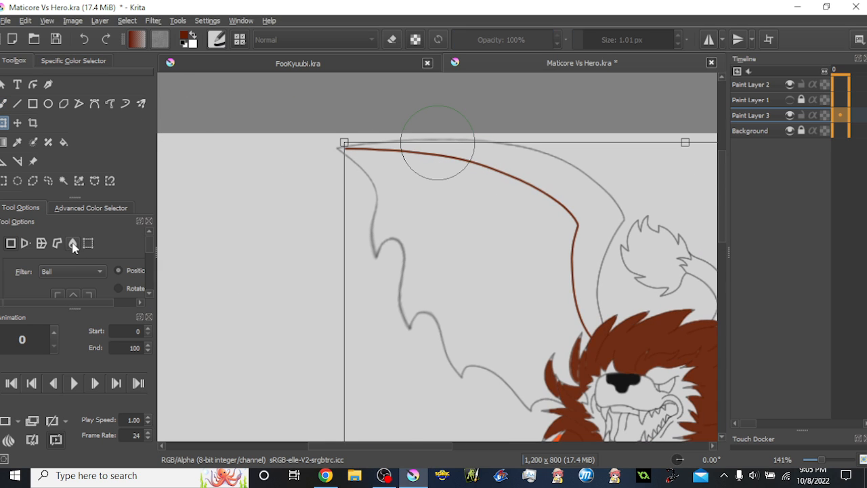
left_click(73, 243)
scroll(440, 115, "up", 2)
mouse_move(295, 177)
left_mouse_down()
mouse_move(229, 186)
mouse_move(224, 166)
mouse_move(234, 178)
left_mouse_up()
mouse_move(543, 265)
left_mouse_down()
mouse_move(435, 201)
mouse_move(559, 272)
mouse_move(621, 236)
mouse_move(554, 228)
mouse_move(556, 182)
left_mouse_up()
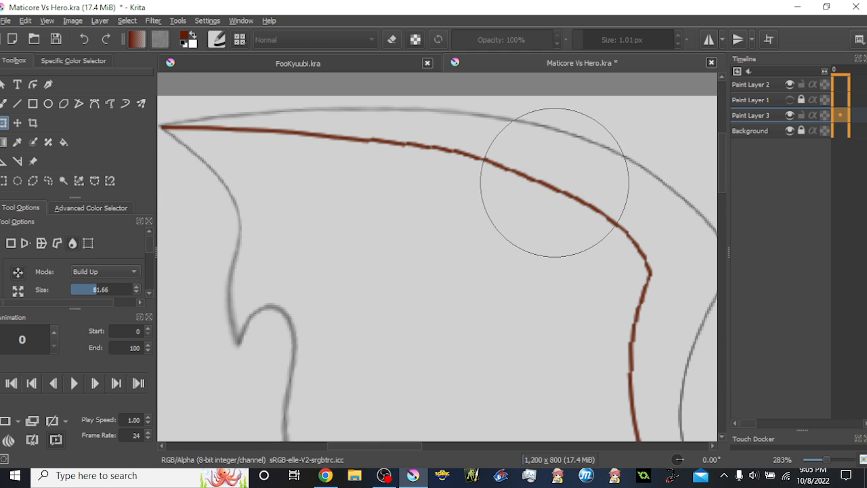
left_click_drag(298, 166, 308, 159)
left_click_drag(370, 182, 374, 160)
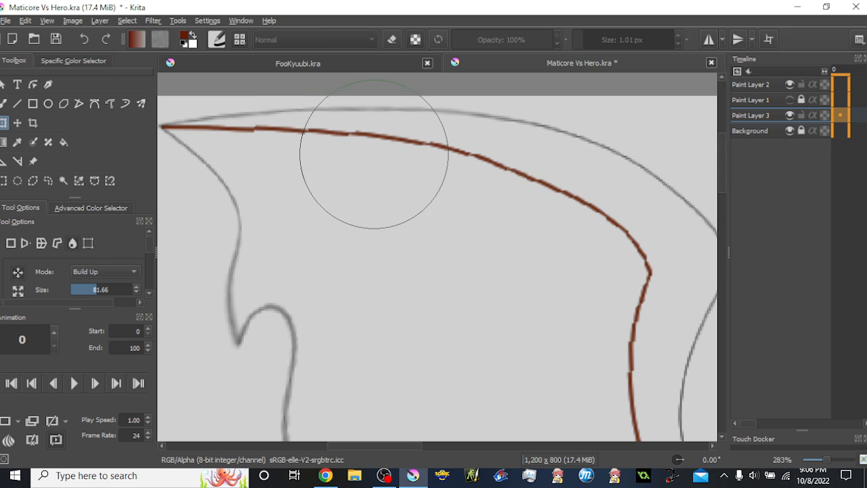
left_click_drag(519, 218, 531, 195)
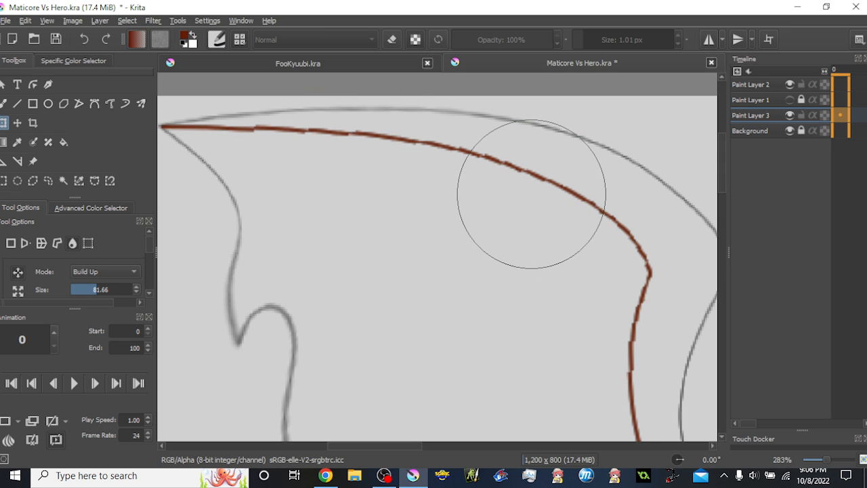
- Fill the band between the brown line and the outer edge of the right-hand wing with dark brown
left_click(63, 142)
scroll(381, 186, "down", 4)
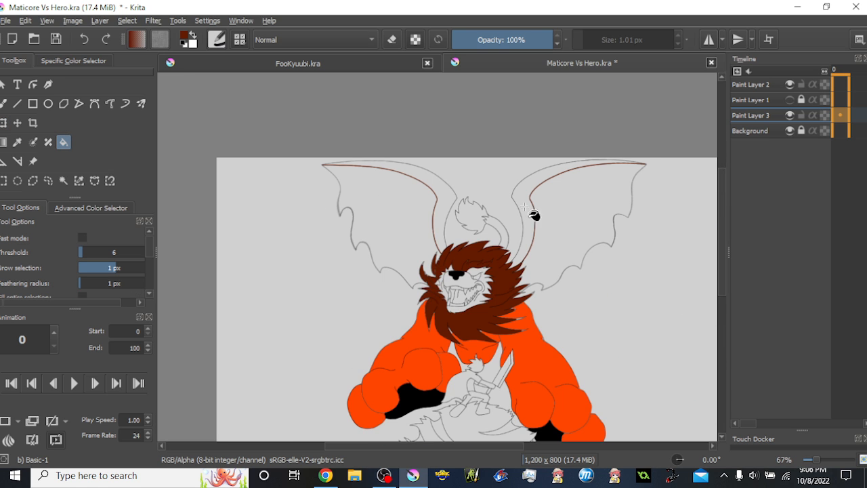
scroll(502, 204, "up", 3)
left_click(509, 196)
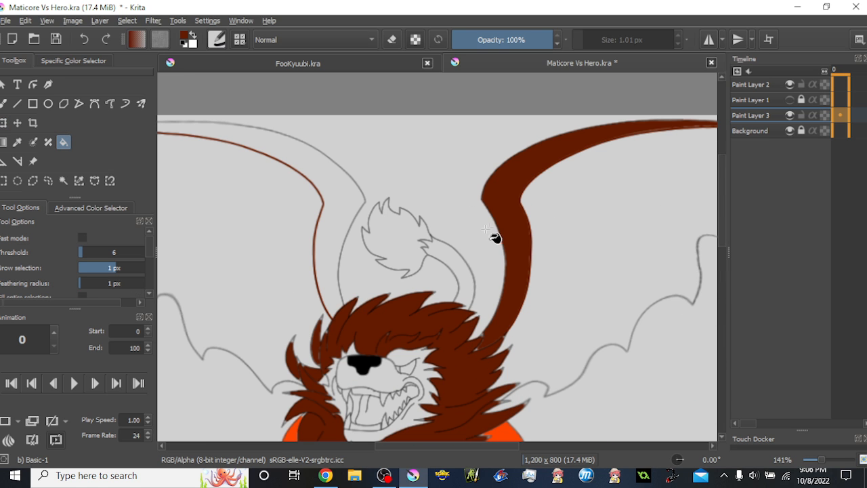
left_click(505, 201)
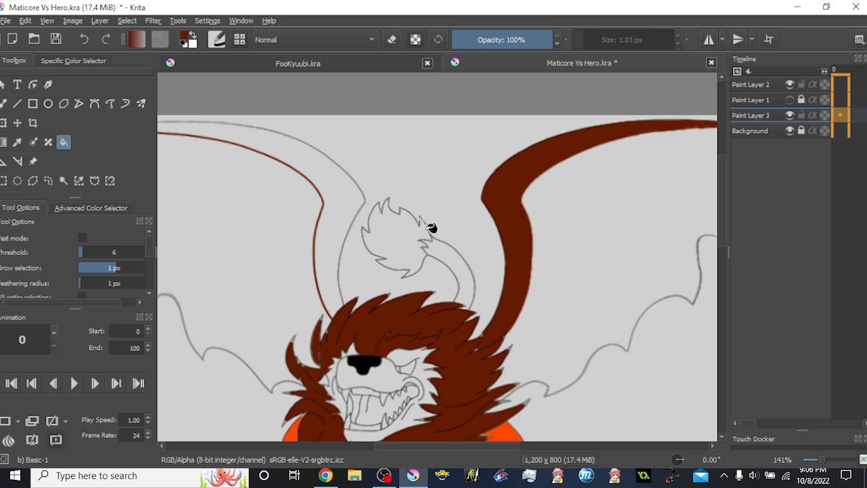
left_click(339, 205)
left_click_drag(389, 192, 482, 150)
left_click(606, 403, "ctrl")
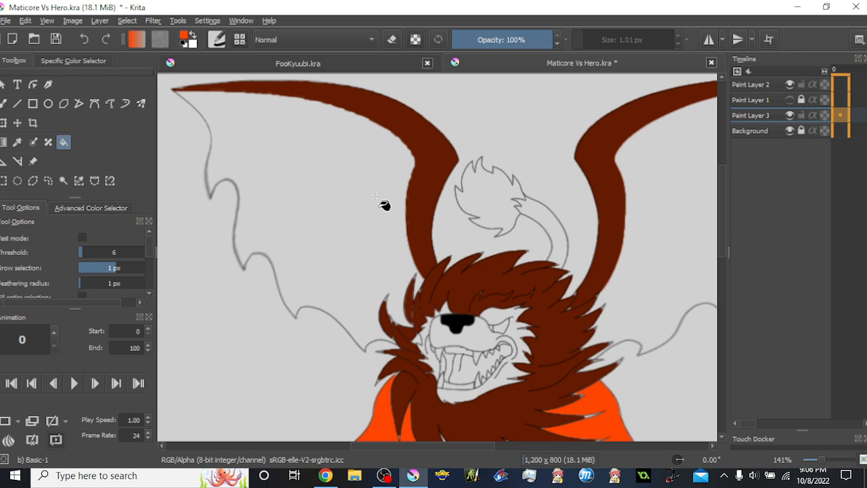
left_click(375, 197)
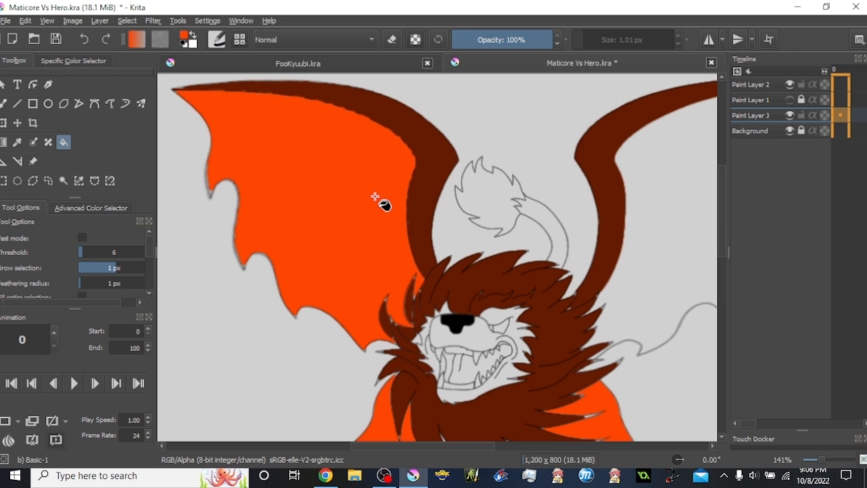
key("ctrl+z")
key("ctrl+z")
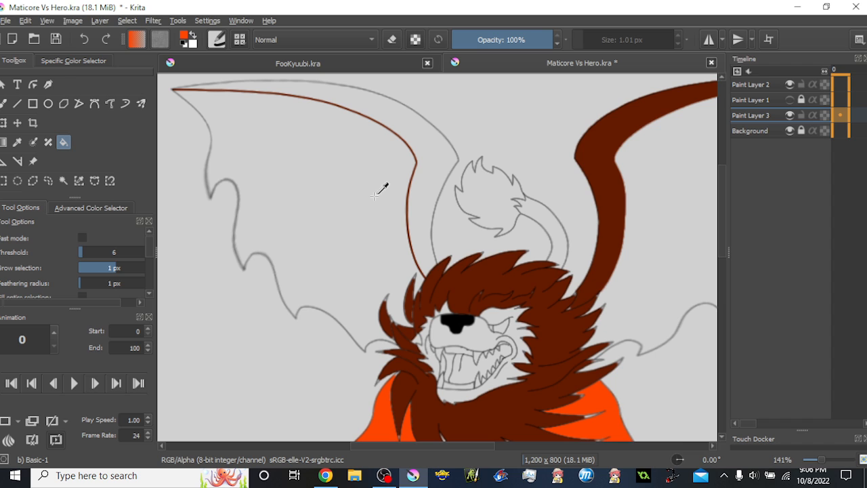
- Sample the dark brown from the right-hand wing's band and fill the left-hand wing's band with it
left_click(615, 184, "ctrl")
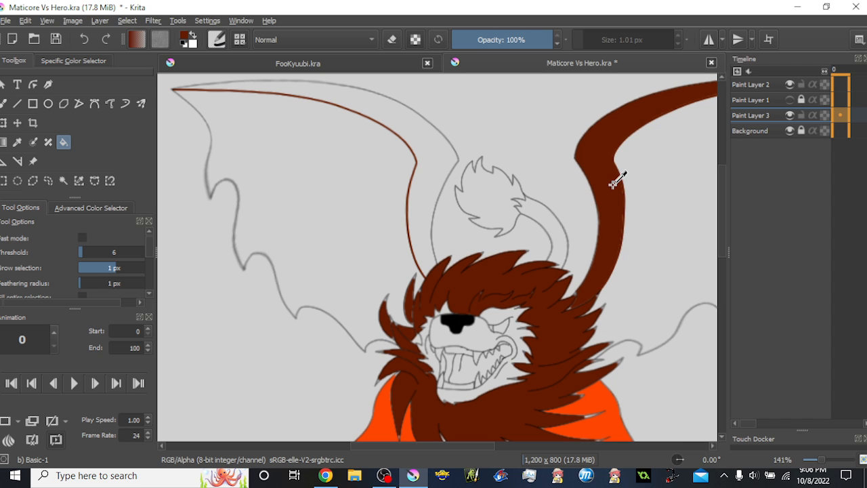
left_click(375, 112)
- Try the body's orange-red as the fill colour for both wing membranes
left_click(598, 403, "ctrl")
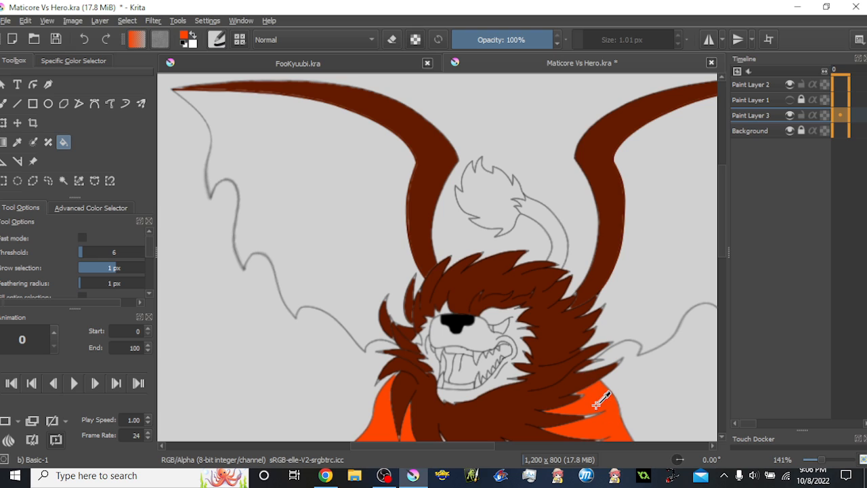
left_click(350, 217)
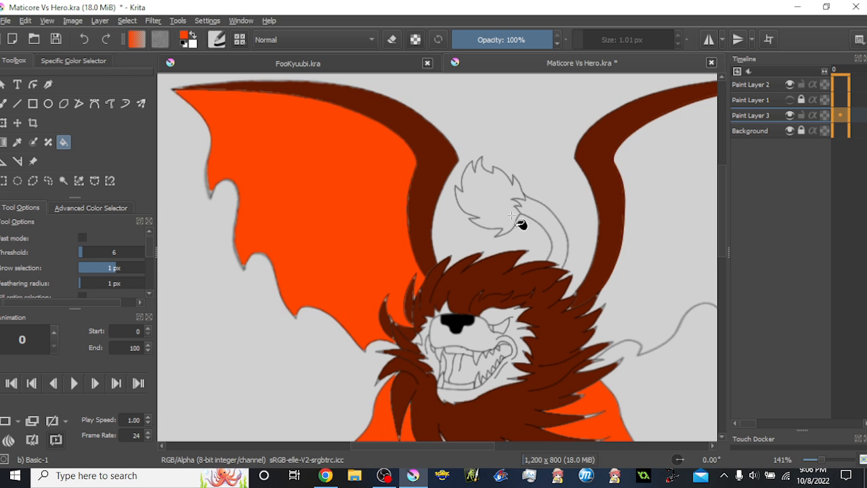
left_click_drag(520, 216, 408, 206)
left_click(560, 173)
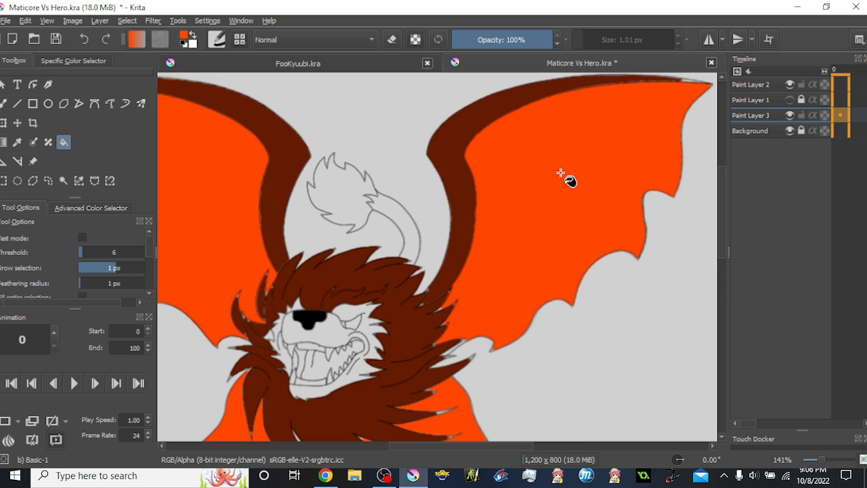
scroll(560, 174, "down", 2)
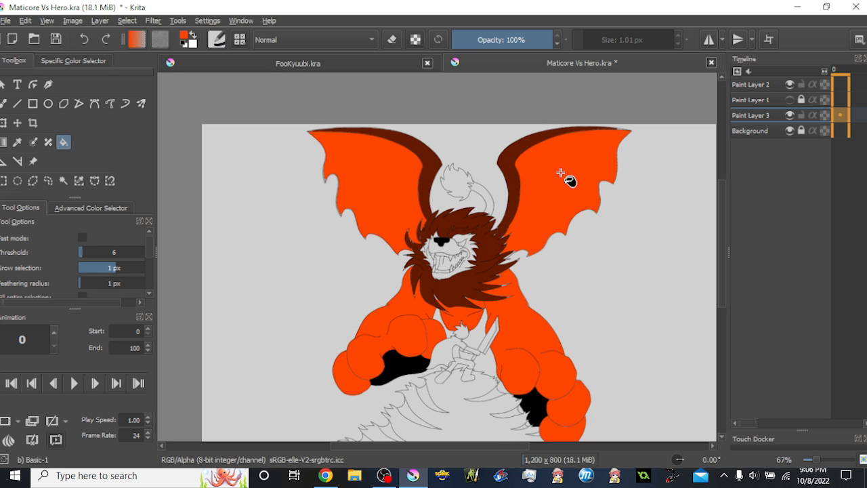
key("ctrl+z")
key("ctrl+z")
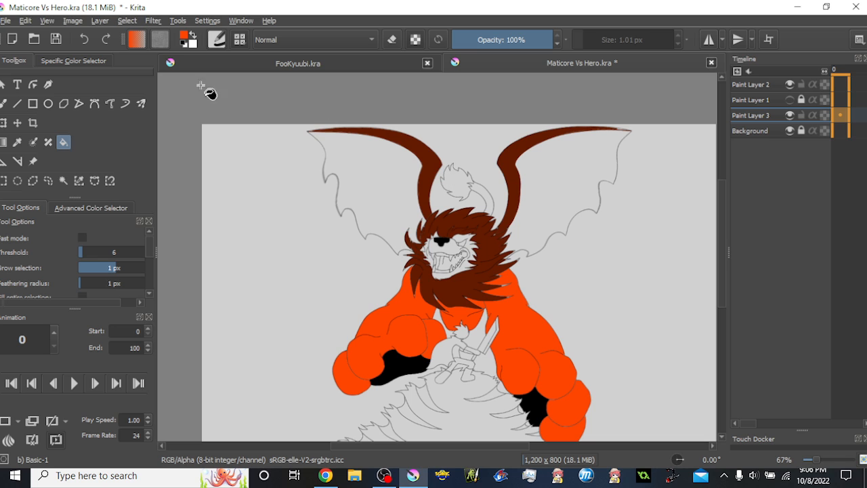
- Reset the foreground colour to black and fill both wing membranes with it
left_click(183, 45)
scroll(451, 224, "up", 1)
left_click(371, 187)
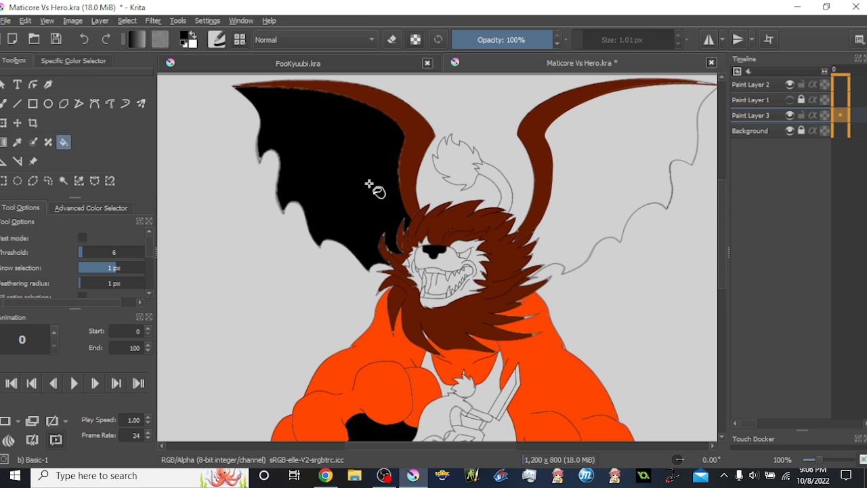
left_click(622, 158)
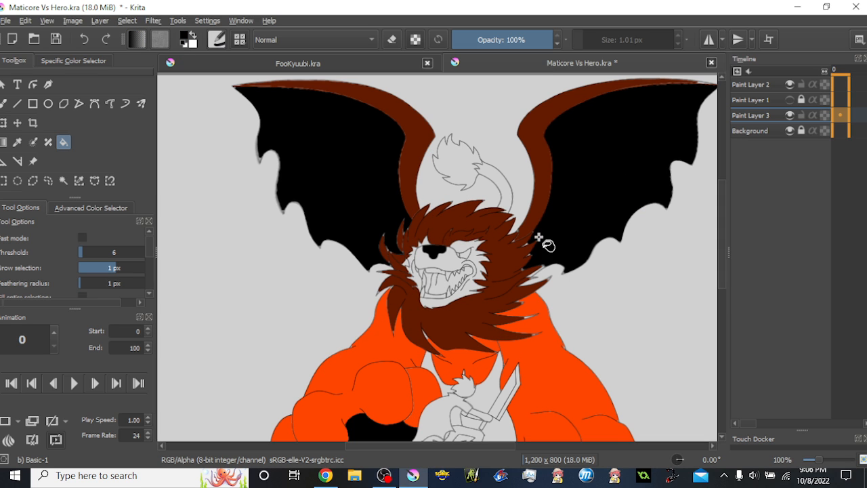
- Fill the tail tuft with the mane's dark brown and the tail itself with the body's orange-red
scroll(542, 233, "up", 1)
scroll(516, 334, "down", 1)
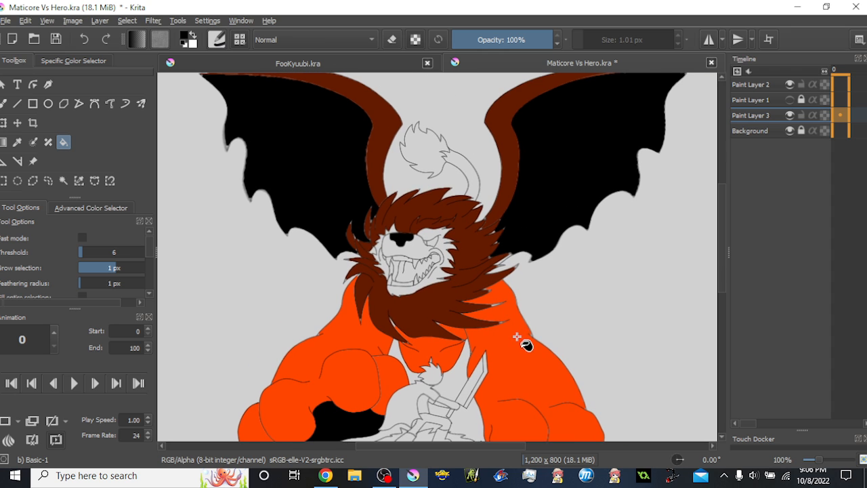
left_click(438, 300, "ctrl")
left_click(430, 155)
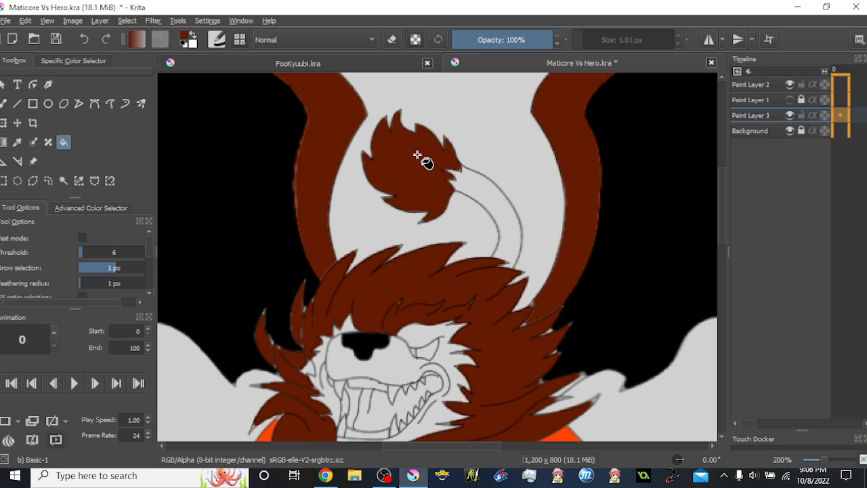
scroll(546, 342, "up", 1)
left_click(574, 364, "ctrl")
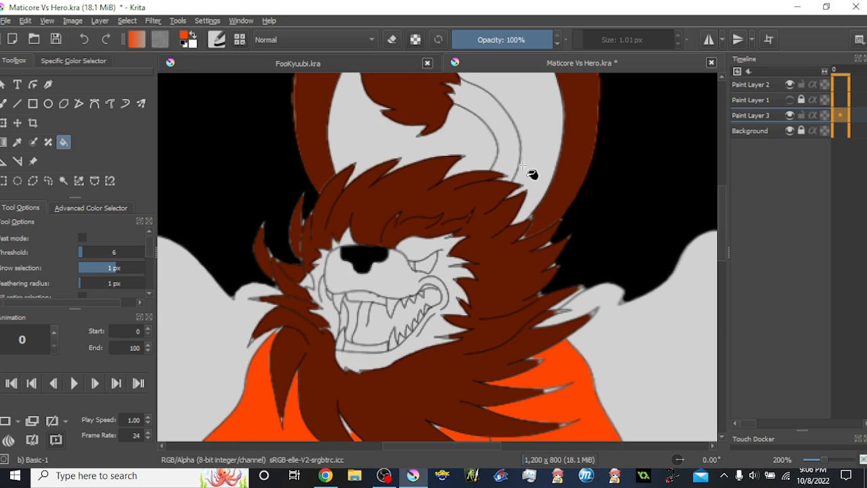
left_click(502, 129)
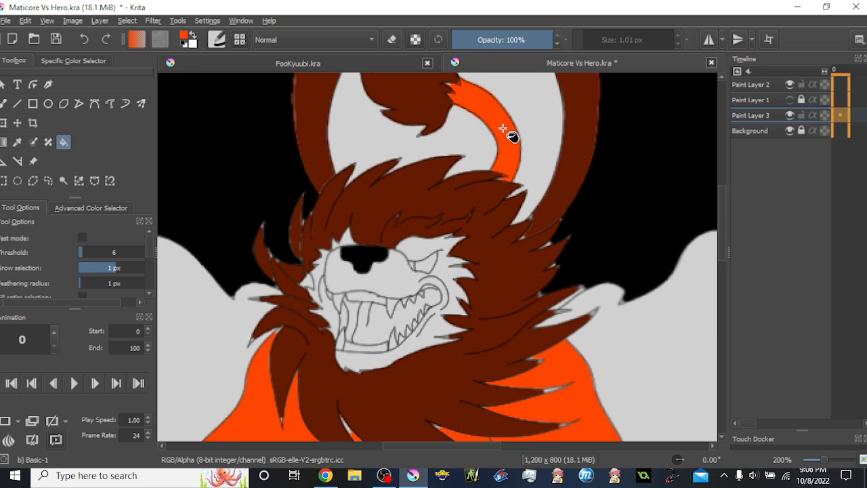
- Fill the beast's muzzle, cheeks and the forehead patch above the nose with the same orange-red
scroll(502, 129, "down", 2)
scroll(447, 203, "up", 2)
left_click(450, 193)
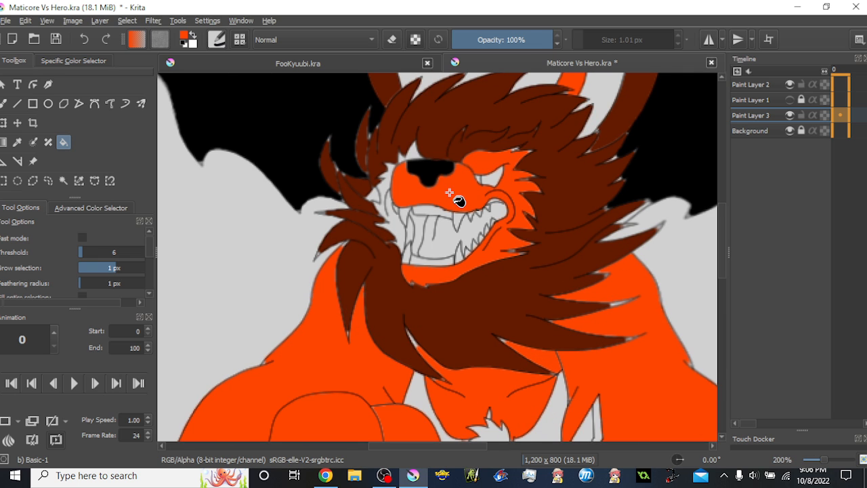
left_click(393, 198)
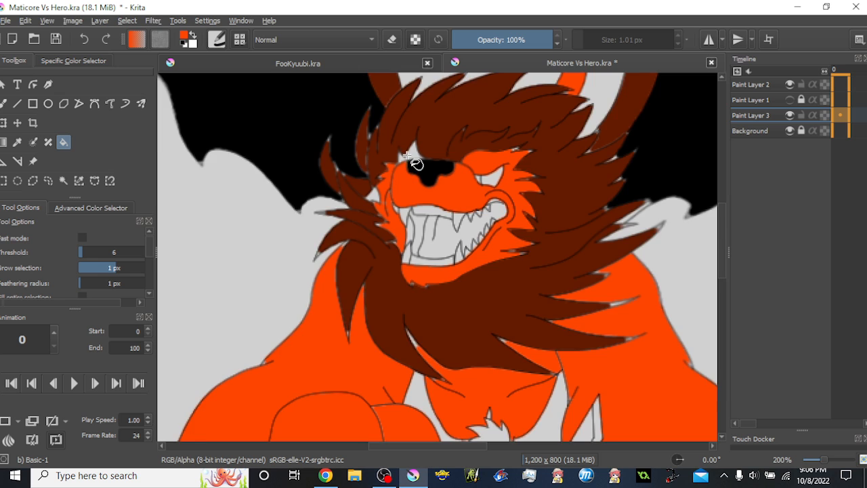
- Sample the mane's dark brown and fill the small unpainted gap between the mane and the left cheek
scroll(412, 162, "up", 3)
left_click(369, 167, "ctrl")
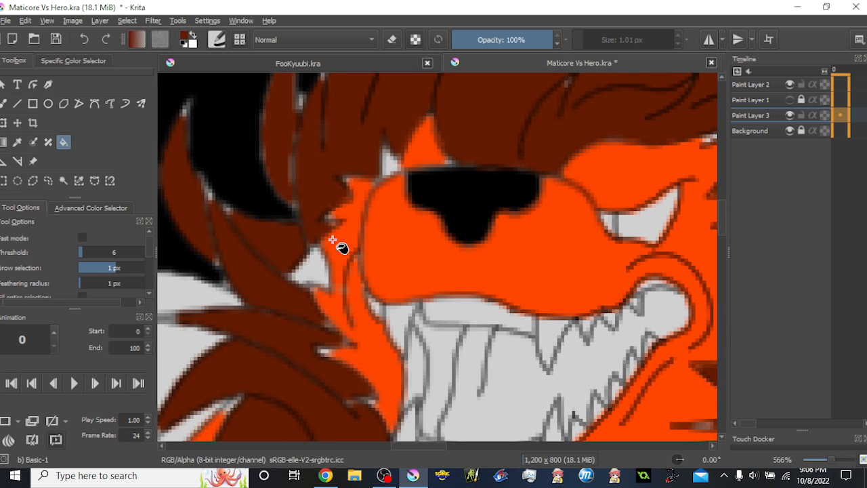
left_click(312, 269)
left_click(312, 267)
scroll(326, 235, "down", 6)
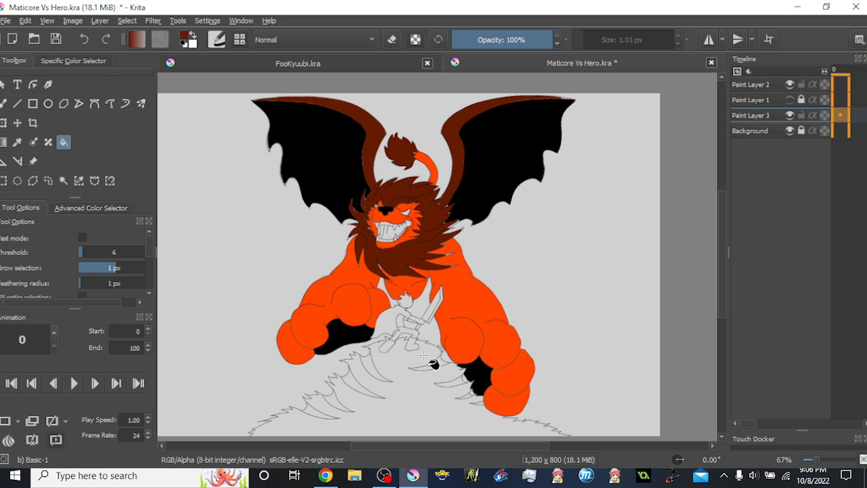
left_click_drag(424, 355, 439, 291)
left_click_drag(400, 215, 431, 274)
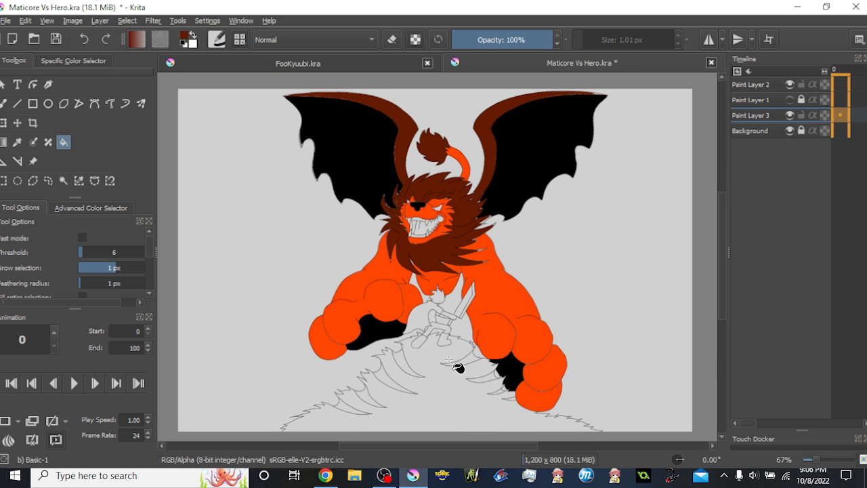
scroll(458, 366, "up", 2)
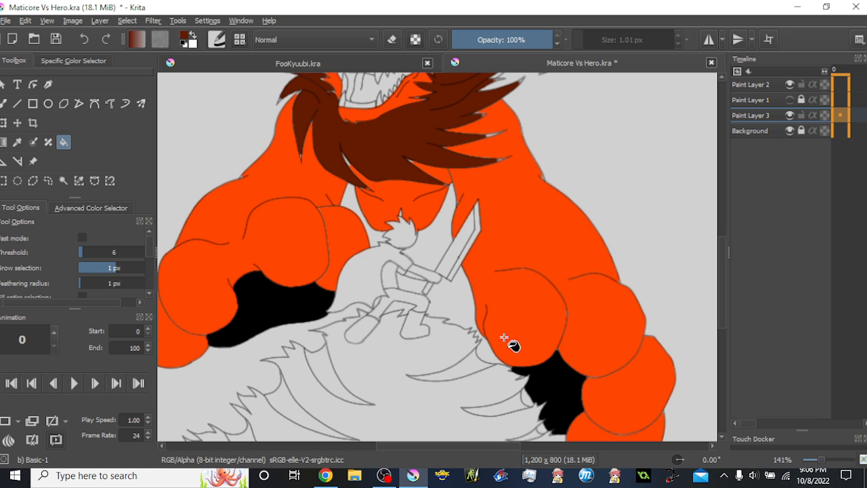
scroll(476, 289, "down", 1)
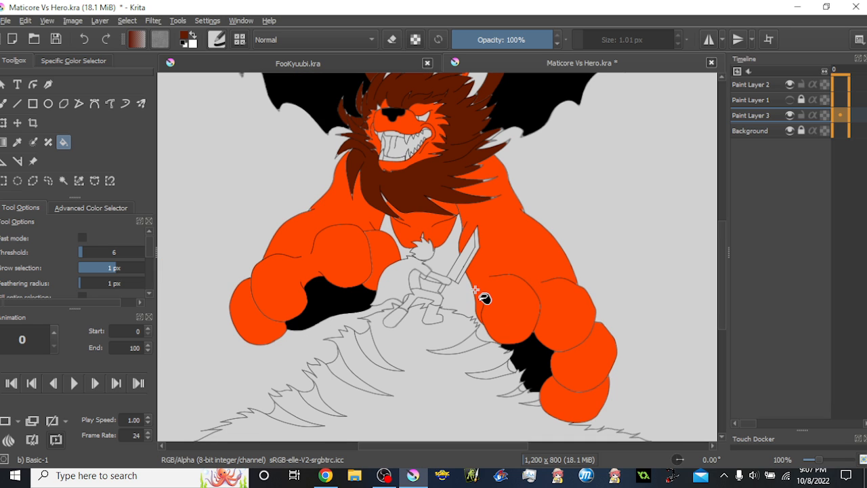
- Set the foreground colour to black and brush in the sliver beside the innermost toe of the paw right of the hero, using a 2 px brush
left_click(181, 44)
key("b")
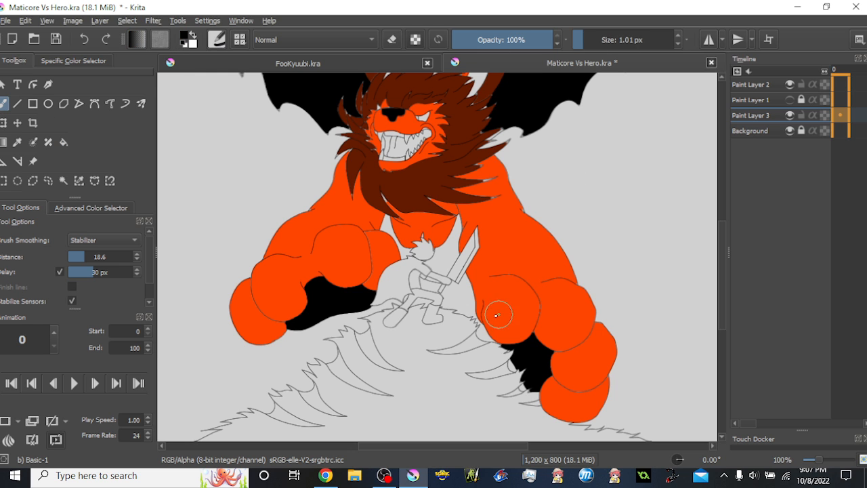
scroll(504, 307, "up", 5)
scroll(605, 36, "up", 1)
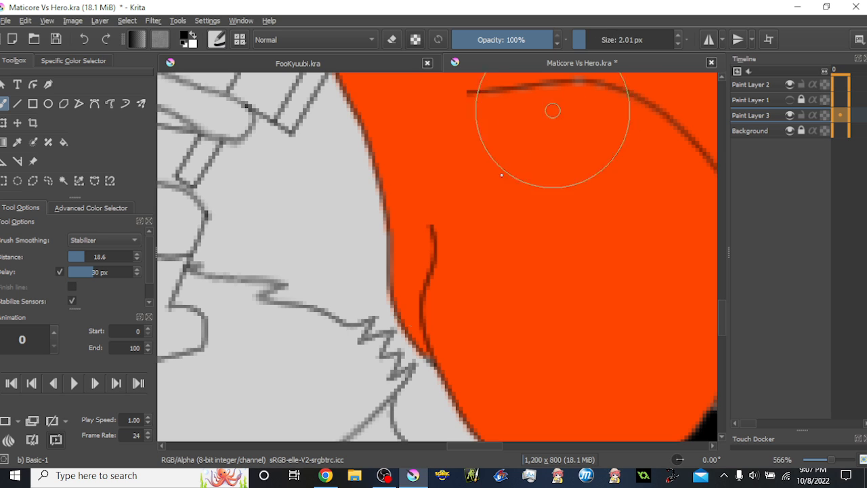
mouse_move(420, 307)
left_mouse_down()
mouse_move(389, 279)
mouse_move(434, 352)
mouse_move(420, 347)
mouse_move(428, 360)
mouse_move(419, 285)
mouse_move(410, 327)
mouse_move(395, 282)
left_mouse_up()
key("1")
scroll(444, 262, "up", 10)
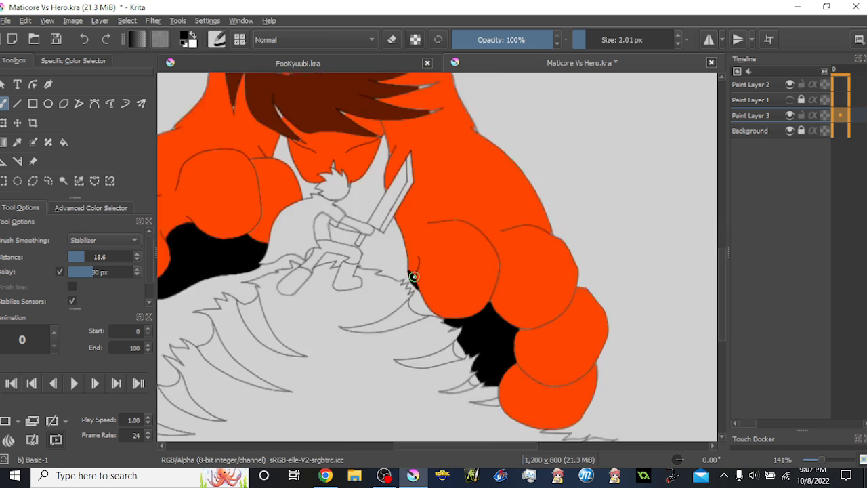
- Draw black curved dividing lines across the toes of the paw right of the hero, separating the tops from the undersides
mouse_move(421, 303)
left_mouse_down()
mouse_move(420, 277)
mouse_move(414, 314)
mouse_move(428, 332)
left_mouse_up()
scroll(434, 230, "down", 7)
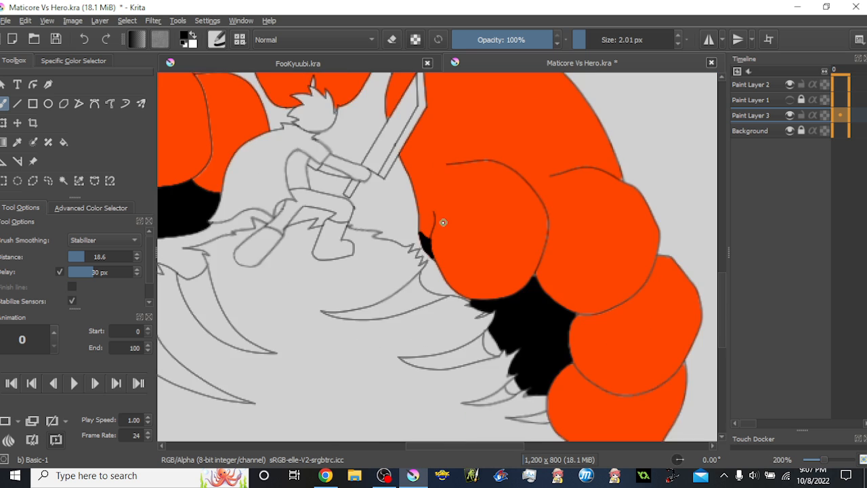
left_click_drag(456, 216, 518, 265)
scroll(518, 264, "up", 5)
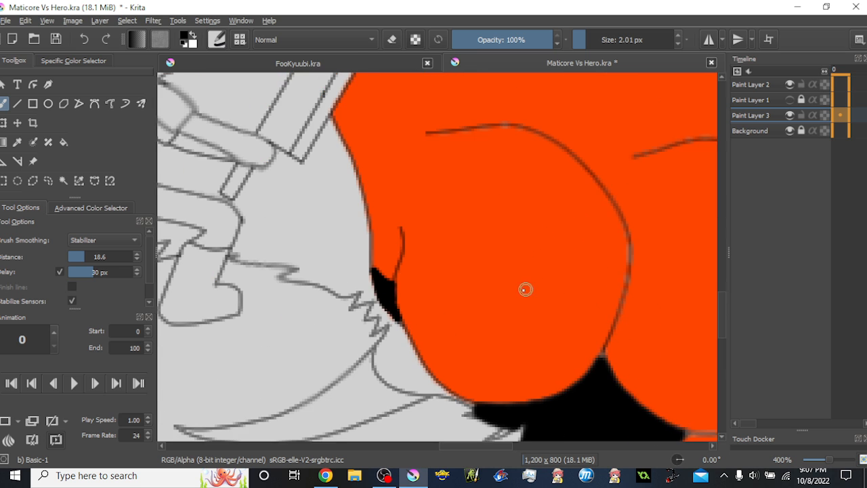
mouse_move(347, 199)
left_mouse_down()
mouse_move(365, 223)
mouse_move(420, 240)
mouse_move(454, 270)
mouse_move(471, 341)
mouse_move(476, 328)
mouse_move(389, 285)
left_mouse_up()
mouse_move(466, 185)
left_mouse_down()
mouse_move(544, 223)
mouse_move(573, 255)
mouse_move(593, 296)
mouse_move(595, 335)
mouse_move(505, 206)
mouse_move(534, 277)
mouse_move(536, 313)
mouse_move(510, 375)
mouse_move(510, 245)
mouse_move(486, 278)
mouse_move(428, 326)
left_mouse_up()
key("1")
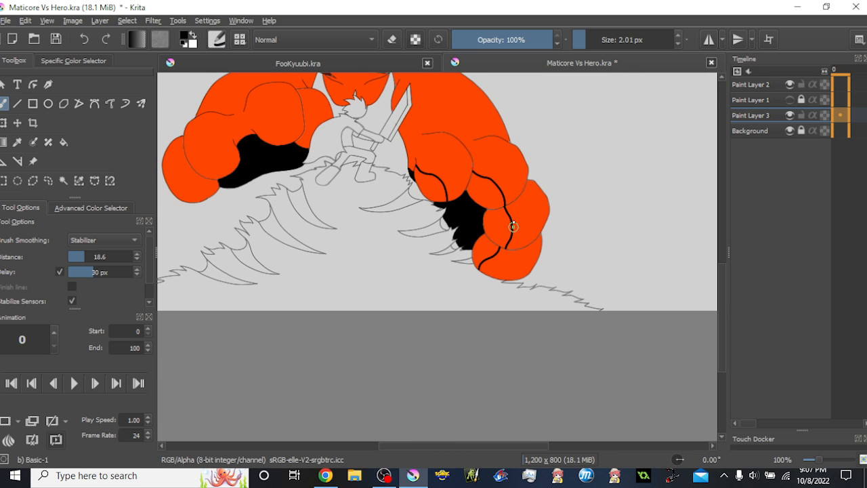
- Draw matching black dividing lines across the toes of the paw left of the hero and erase the excess at one line's tip
left_click_drag(481, 170, 611, 214)
scroll(331, 245, "up", 3)
scroll(262, 290, "up", 3)
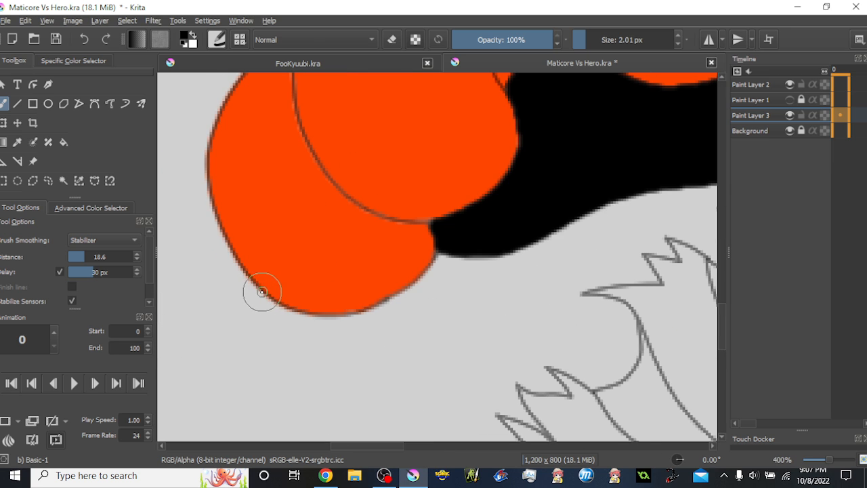
mouse_move(259, 285)
left_mouse_down()
mouse_move(302, 231)
mouse_move(360, 206)
mouse_move(345, 265)
mouse_move(316, 267)
mouse_move(331, 223)
mouse_move(358, 204)
mouse_move(451, 176)
mouse_move(463, 132)
mouse_move(319, 217)
left_mouse_up()
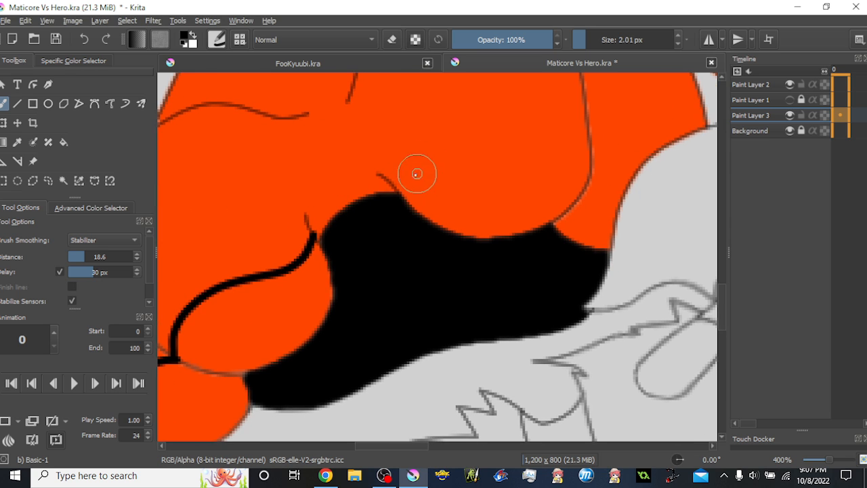
mouse_move(396, 187)
left_mouse_down()
mouse_move(419, 182)
mouse_move(447, 193)
mouse_move(488, 171)
mouse_move(535, 161)
mouse_move(601, 184)
mouse_move(590, 185)
mouse_move(632, 183)
left_mouse_up()
key("ctrl+z")
left_click(392, 39)
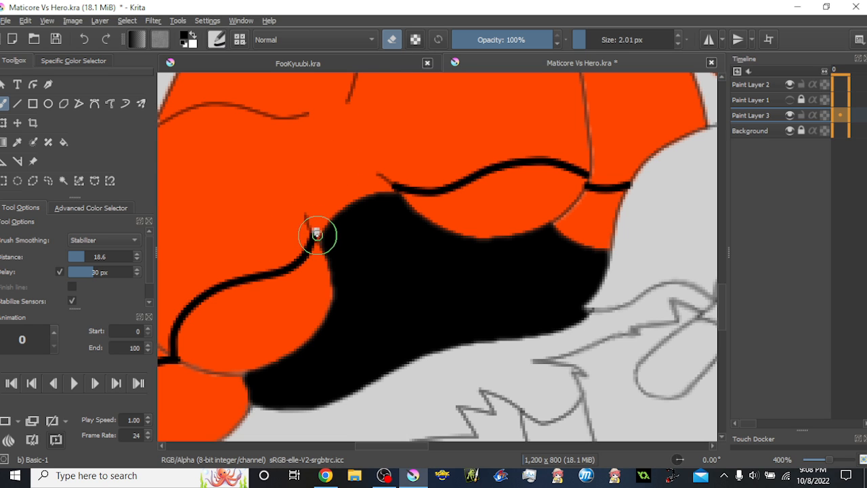
- Fill the undersides of all the toes on the paw left of the hero with black
left_click(63, 142)
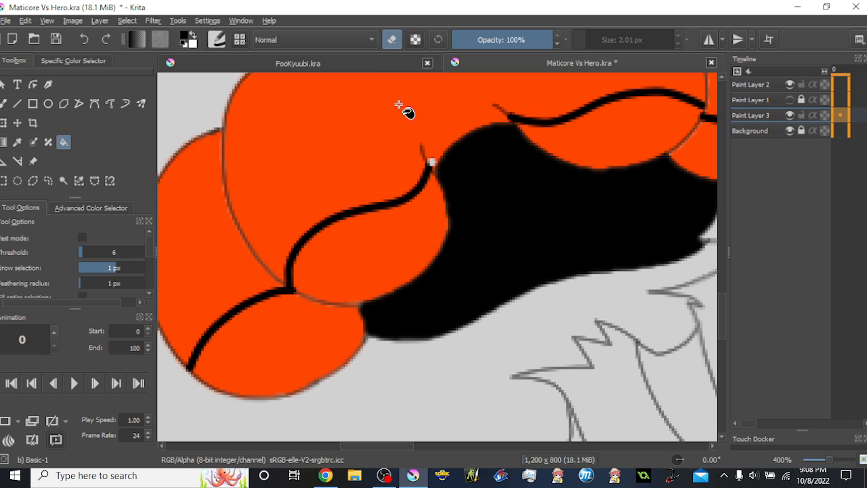
left_click(365, 238)
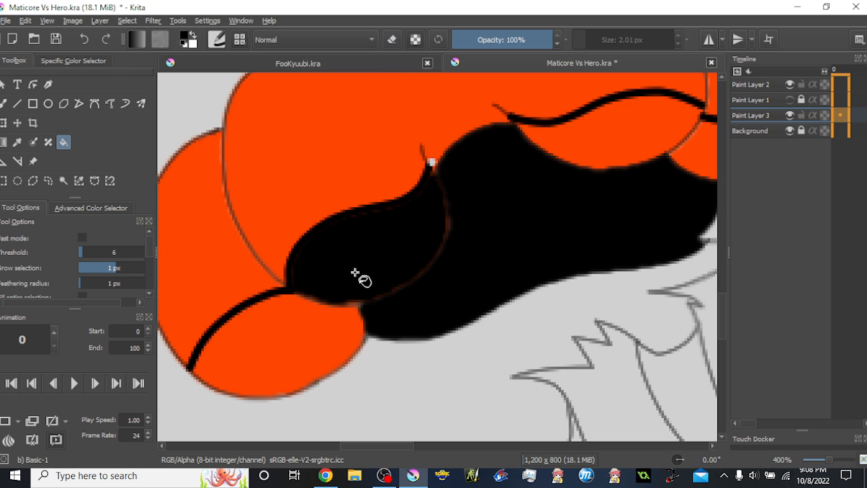
left_click(306, 338)
left_click(461, 186)
left_click(507, 212)
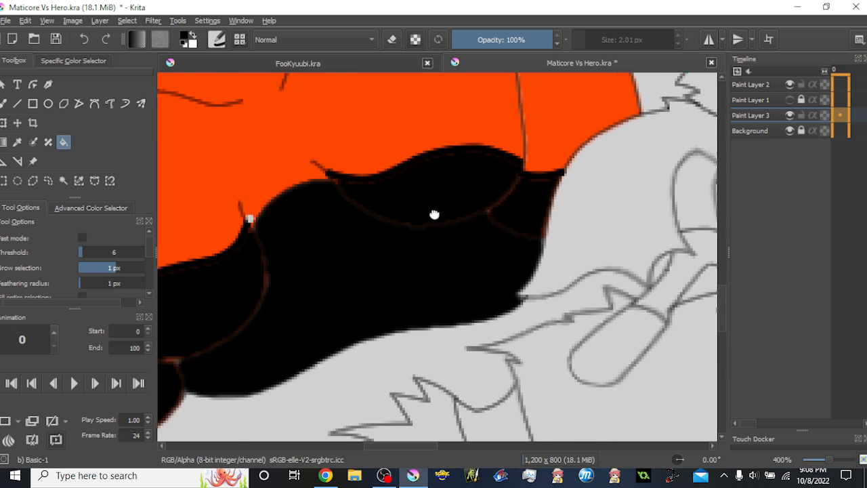
- Sample the body's orange-red and fill the small erased gap between two toes of the left paw
left_click(345, 187, "ctrl")
scroll(339, 224, "up", 3)
left_click(335, 234)
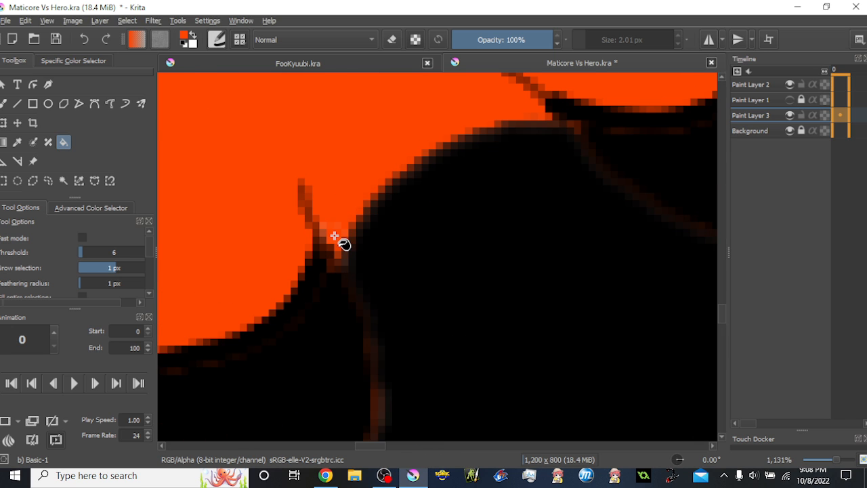
scroll(332, 231, "down", 2)
scroll(332, 203, "down", 8)
- Sample black and fill the undersides of all four toes on the paw right of the hero
left_click(381, 265, "ctrl")
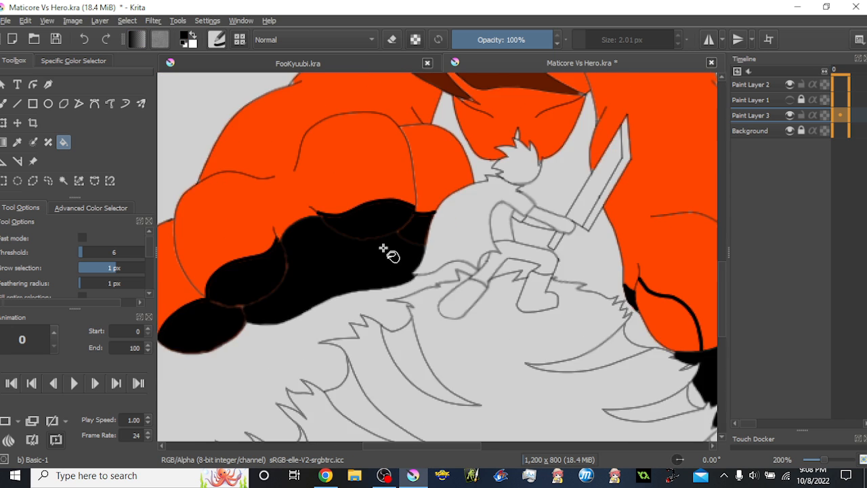
scroll(517, 250, "up", 2)
left_click(576, 295)
left_click(602, 348)
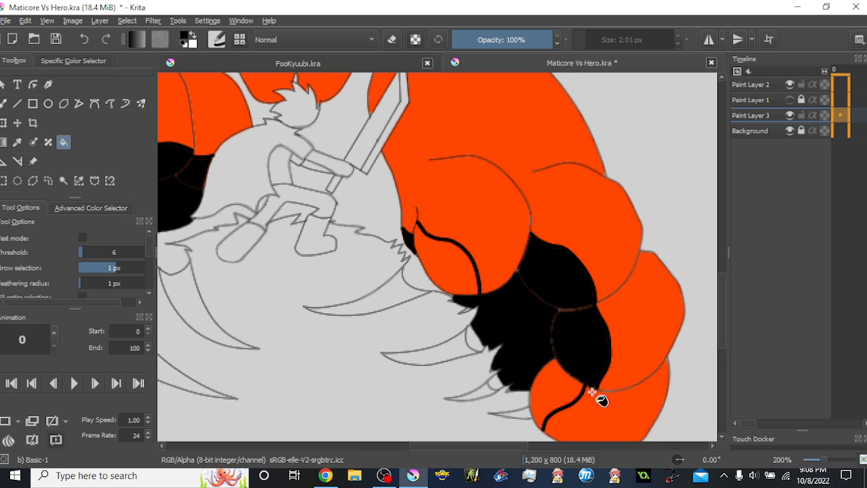
left_click(558, 393)
left_click(454, 272)
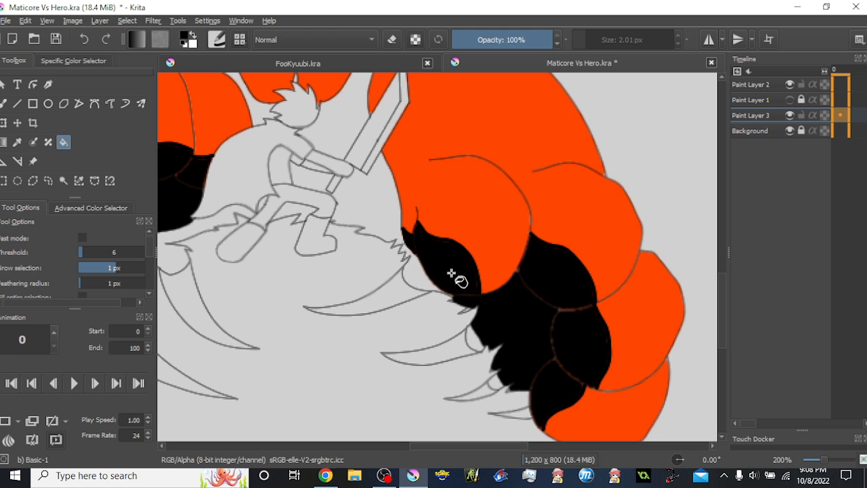
scroll(456, 275, "down", 4)
scroll(384, 230, "up", 1)
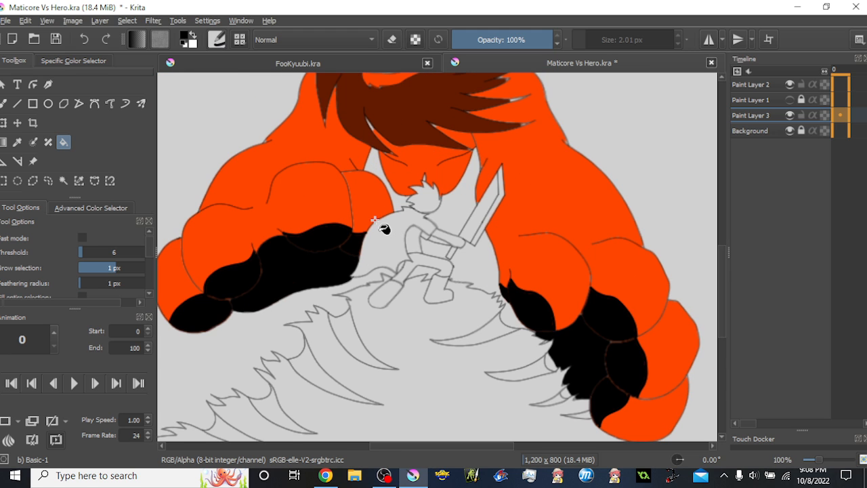
scroll(379, 226, "down", 1)
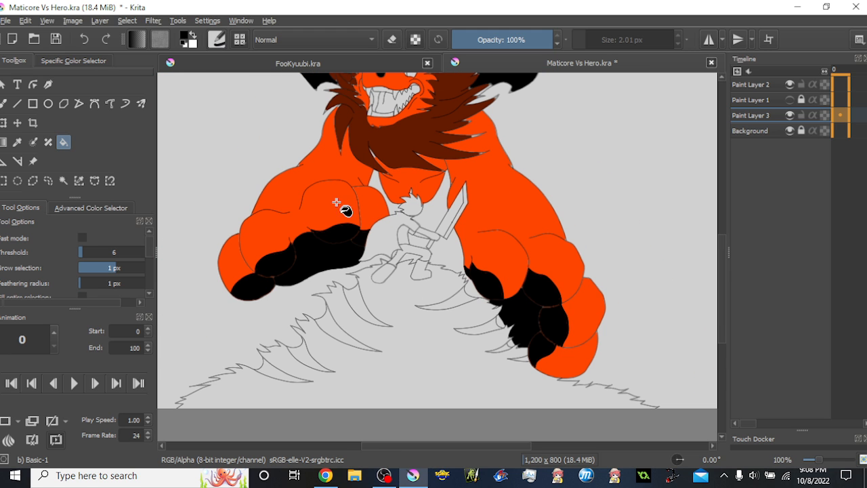
- Try filling the inner part of the hero's sword blade with mid grey
scroll(433, 215, "up", 4)
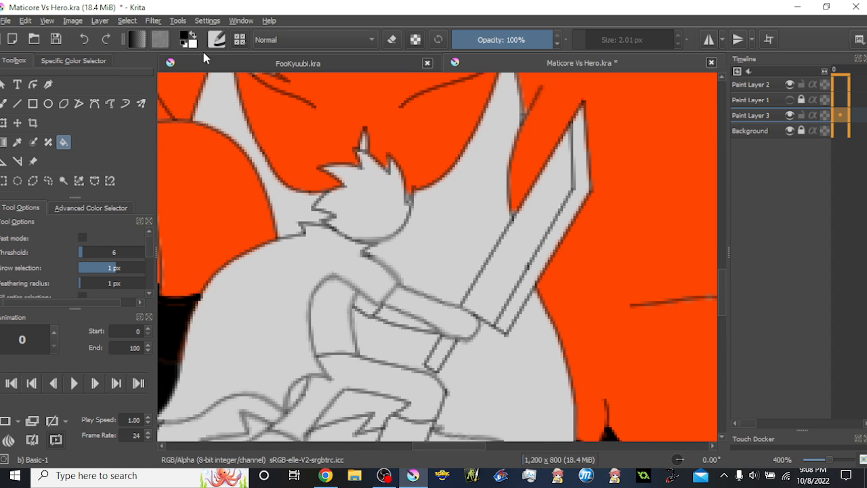
key("l")
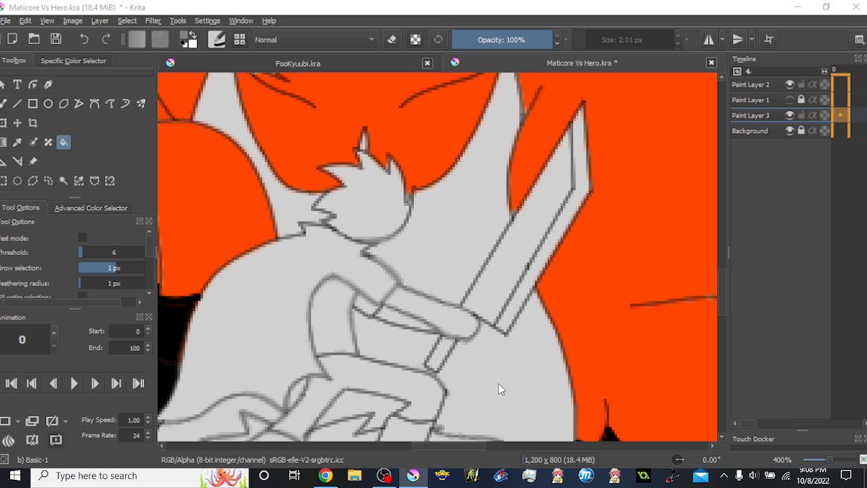
left_click(517, 240)
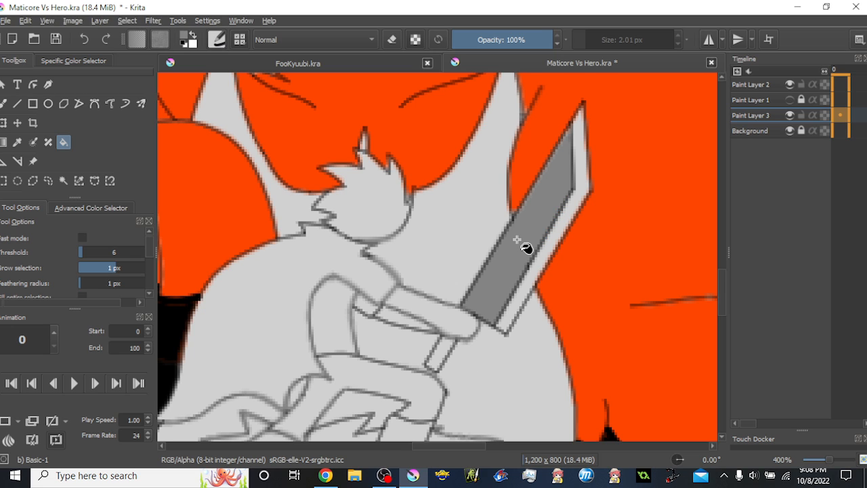
key("ctrl+z")
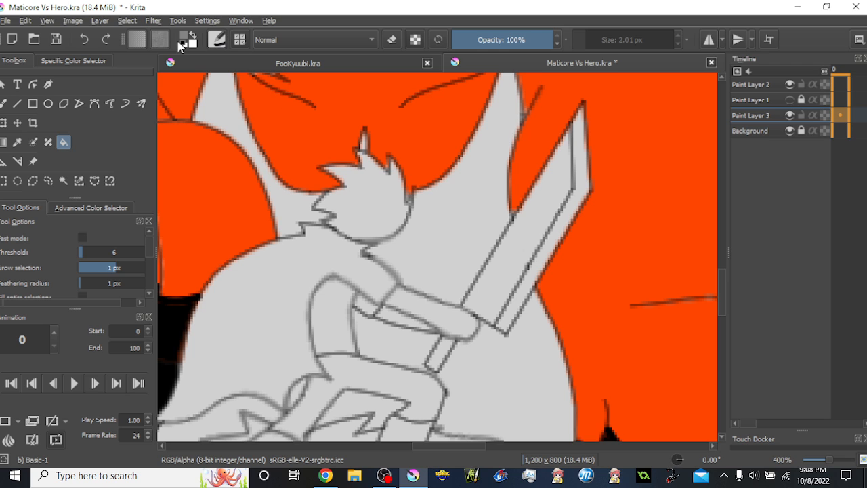
- Fill the inner part of the hero's sword blade with black and its cutting edge with white
left_click(181, 45)
left_click(537, 225)
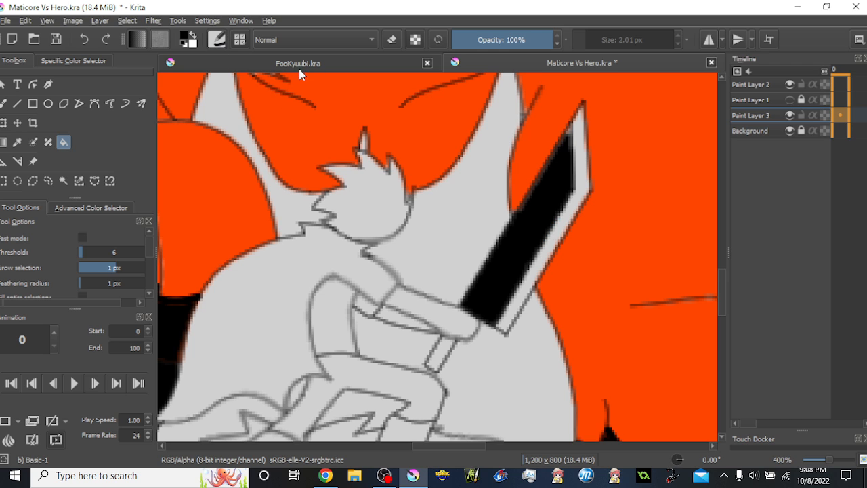
left_click(195, 36)
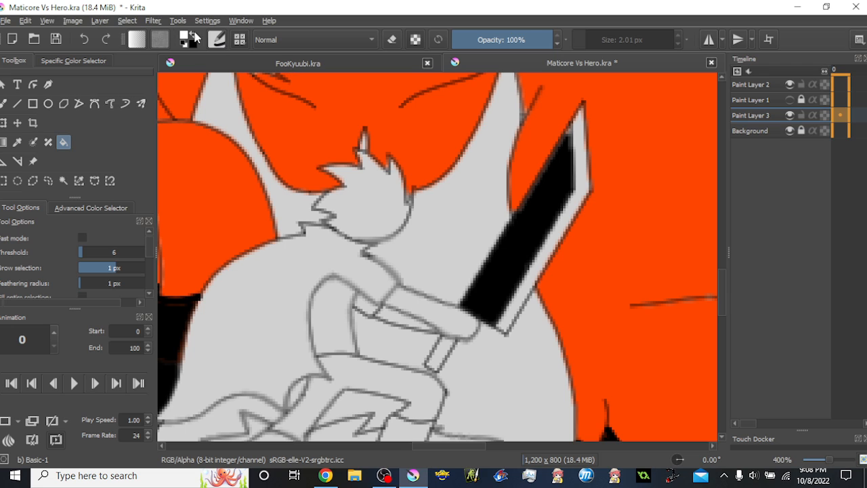
left_click(580, 175)
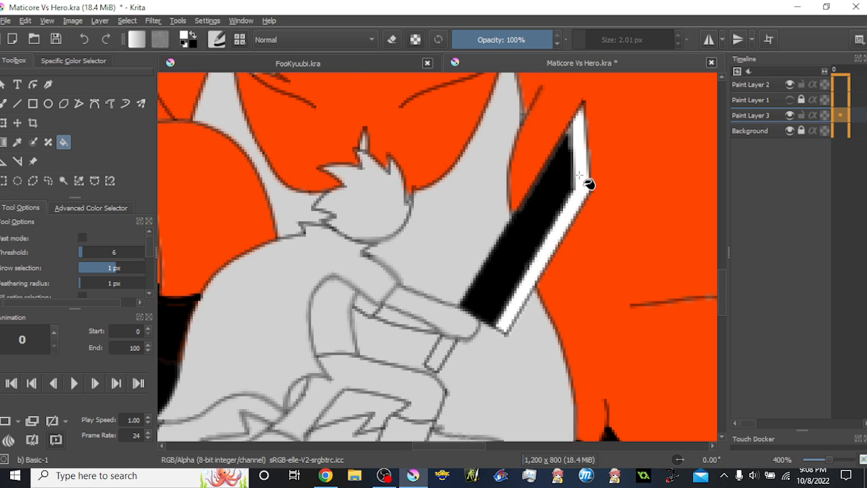
key("ctrl+z")
left_click(581, 185)
- Fill the hero's spiky-haired head with white
left_click_drag(385, 211, 419, 137)
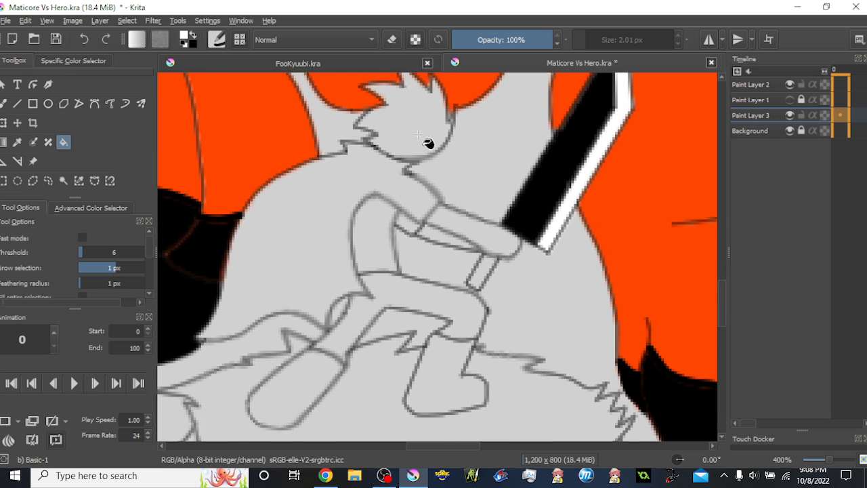
left_click(430, 135)
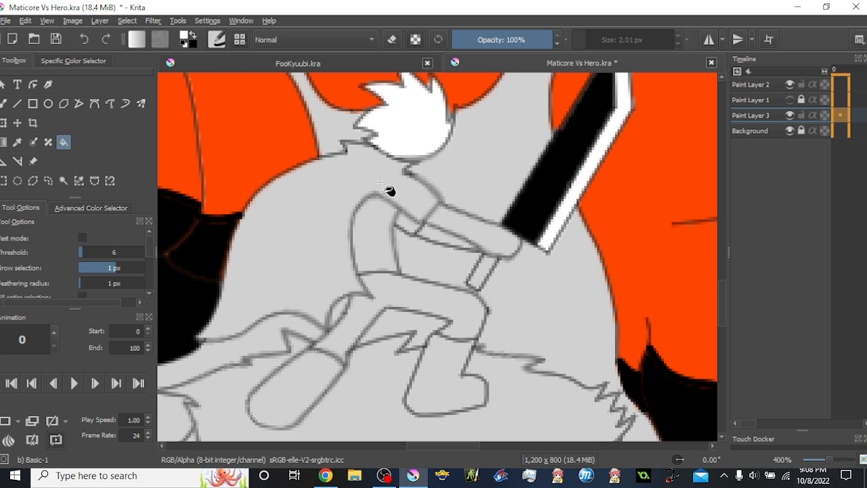
scroll(389, 190, "down", 5)
scroll(445, 237, "up", 5)
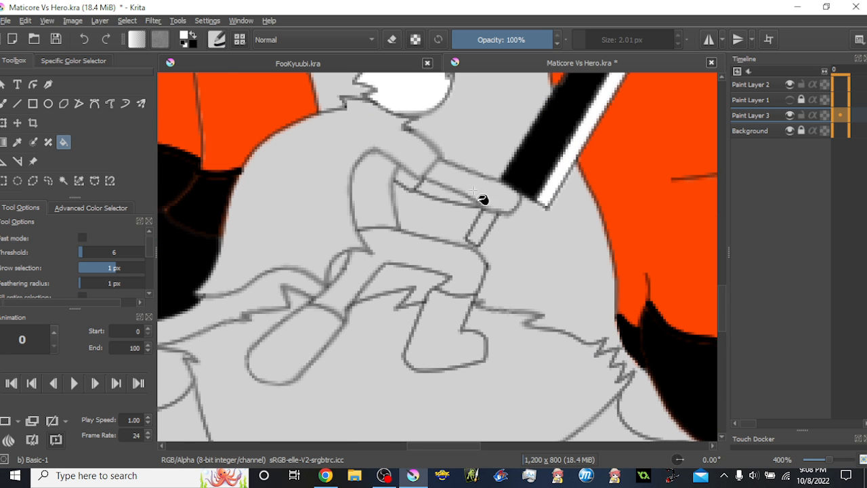
- Try filling the hero's raised forearm with white
left_click(473, 193)
left_click_drag(473, 192, 530, 263)
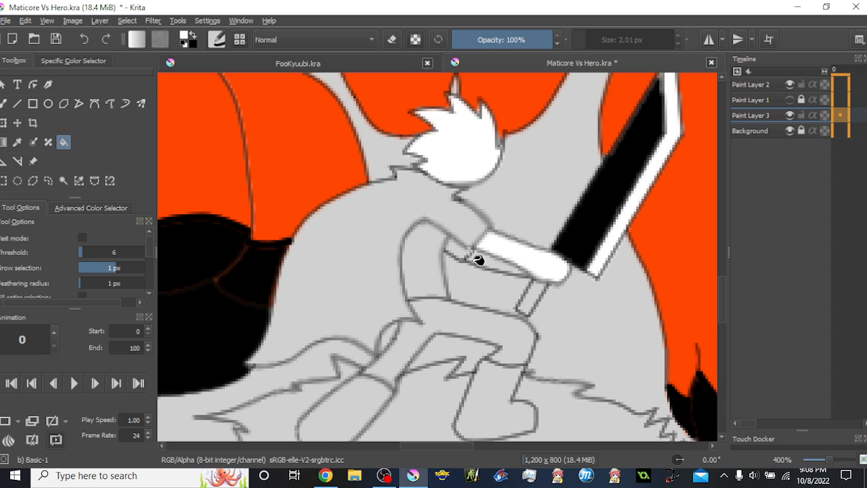
left_click_drag(441, 271, 462, 244)
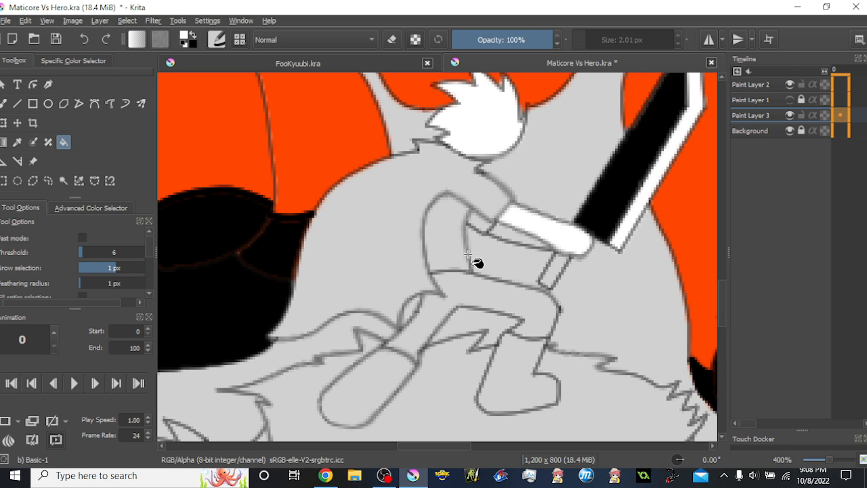
key("ctrl+z")
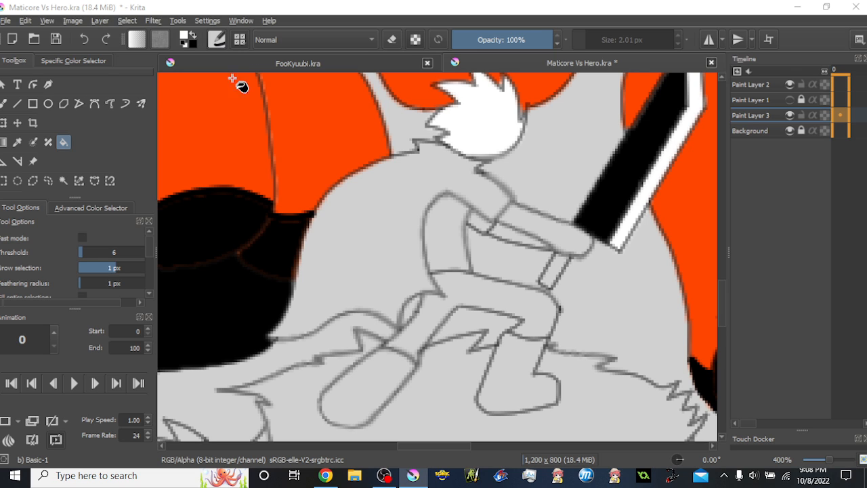
- Change the foreground colour to a peach skin tone and fill the hero's front forearm and the visible strip of arm beneath it
left_click(362, 164, "ctrl")
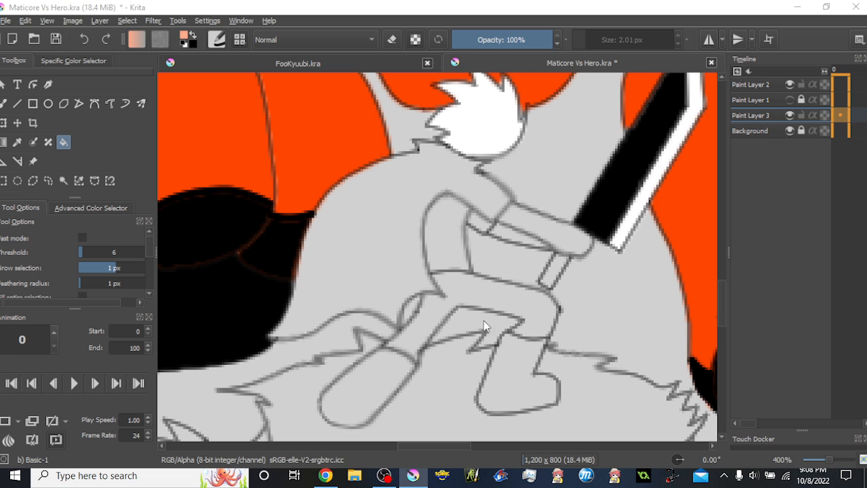
left_click(545, 238)
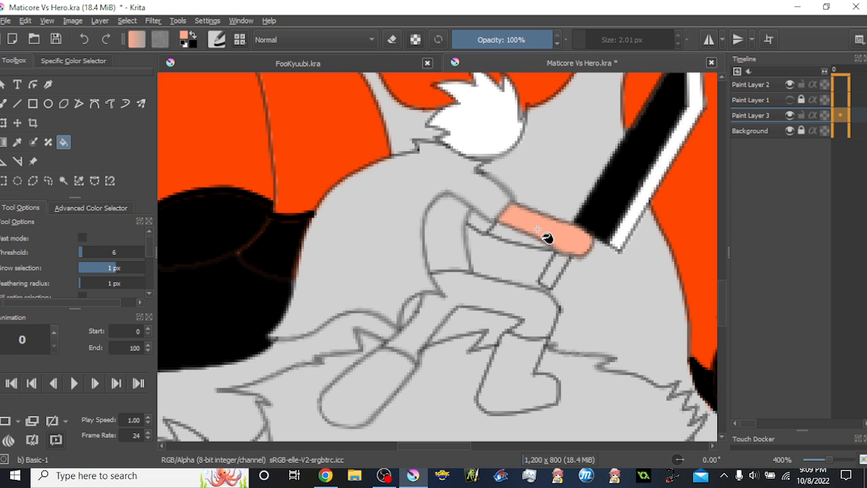
scroll(538, 267, "down", 3)
scroll(497, 265, "up", 4)
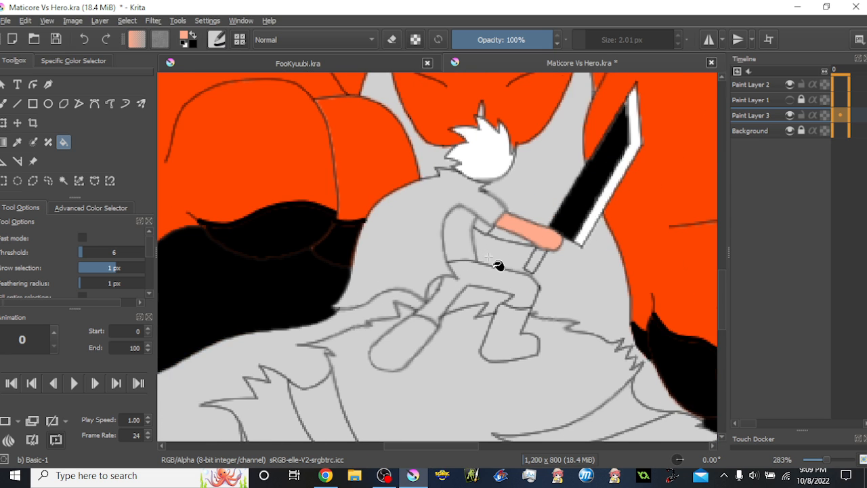
left_click(502, 222)
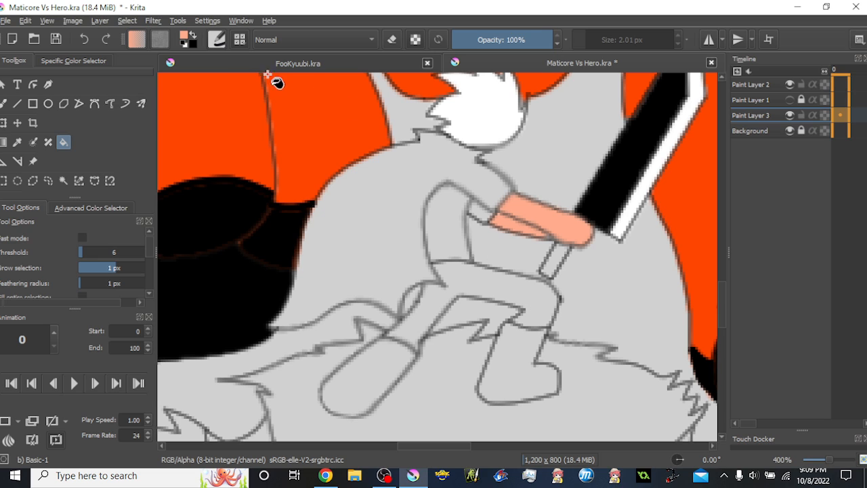
- Fill the hero's trousers with black, and the cape and both sleeves with red
left_click(532, 288)
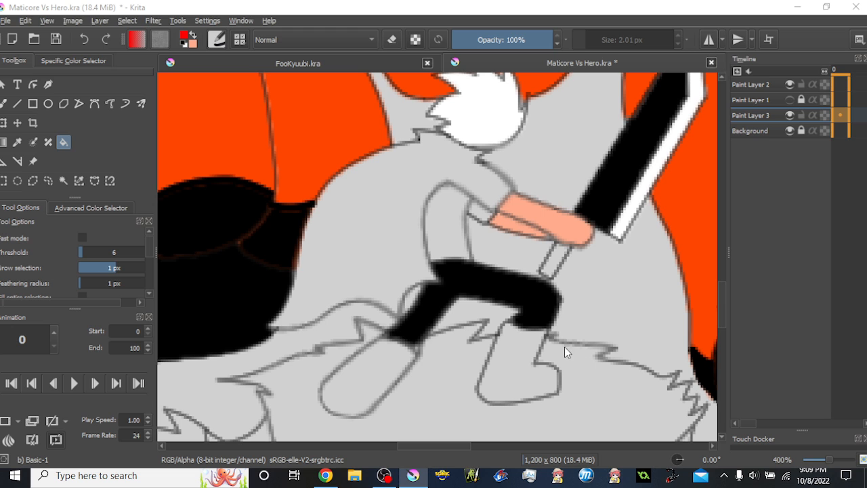
left_click(371, 222)
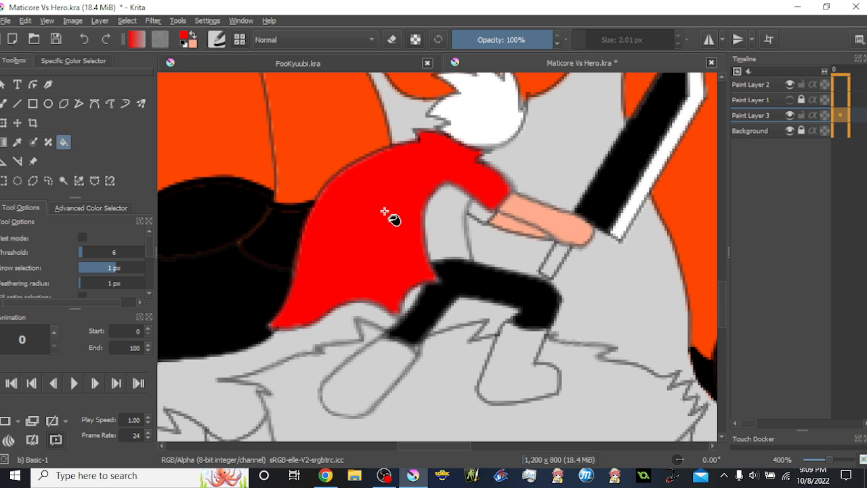
scroll(387, 222, "down", 5)
scroll(409, 235, "up", 4)
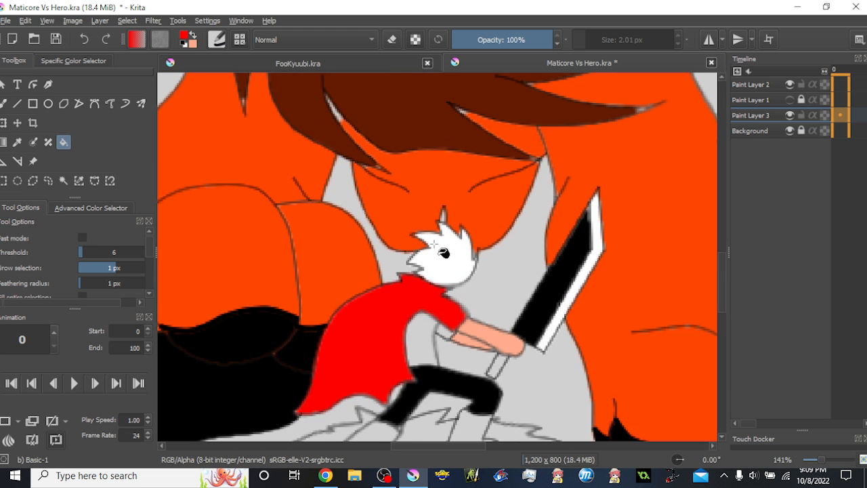
scroll(451, 185, "up", 3)
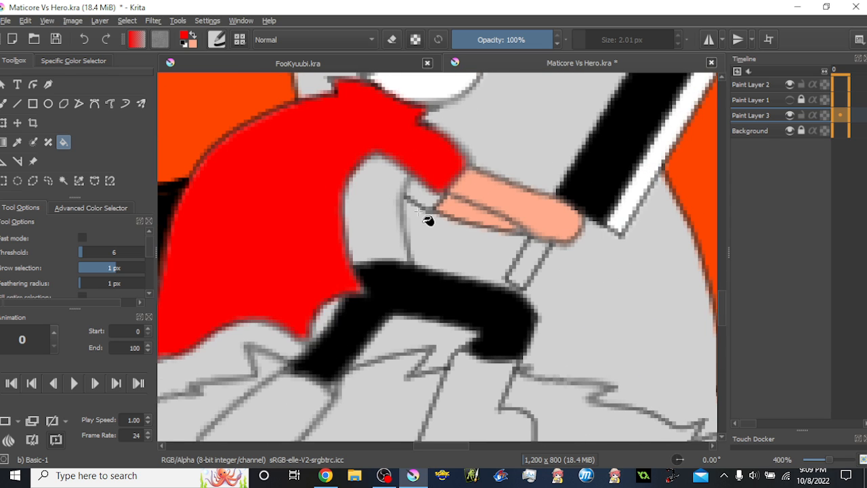
left_click(423, 198)
scroll(417, 218, "down", 2)
scroll(417, 218, "up", 2)
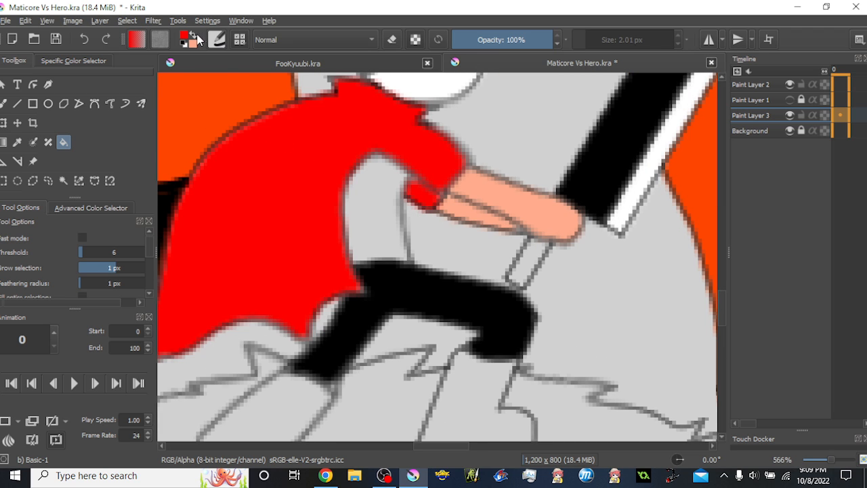
- Try filling the hero's torso between the cape and trousers with white
left_click(182, 44)
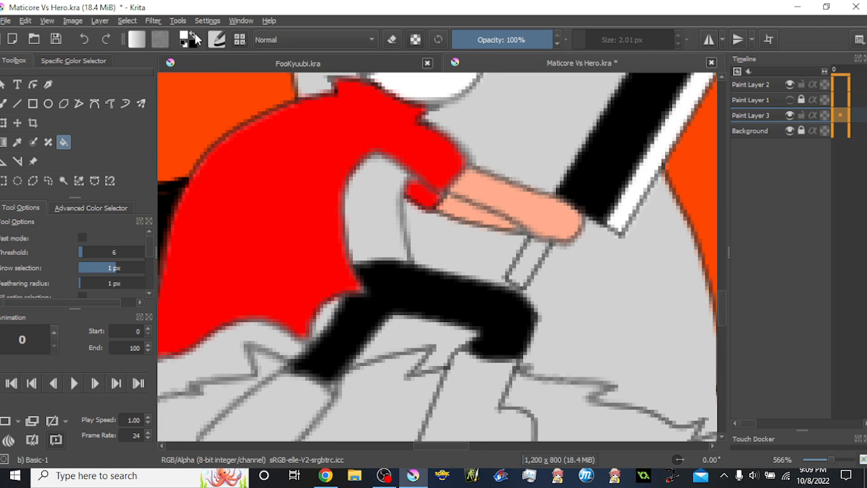
left_click(364, 203)
scroll(441, 194, "down", 4)
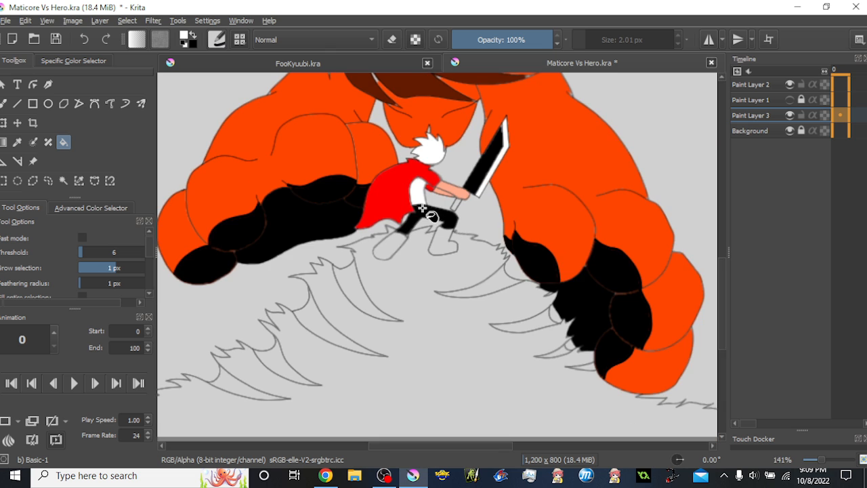
scroll(420, 224, "up", 3)
scroll(421, 223, "down", 2)
scroll(445, 207, "up", 2)
key("ctrl+z")
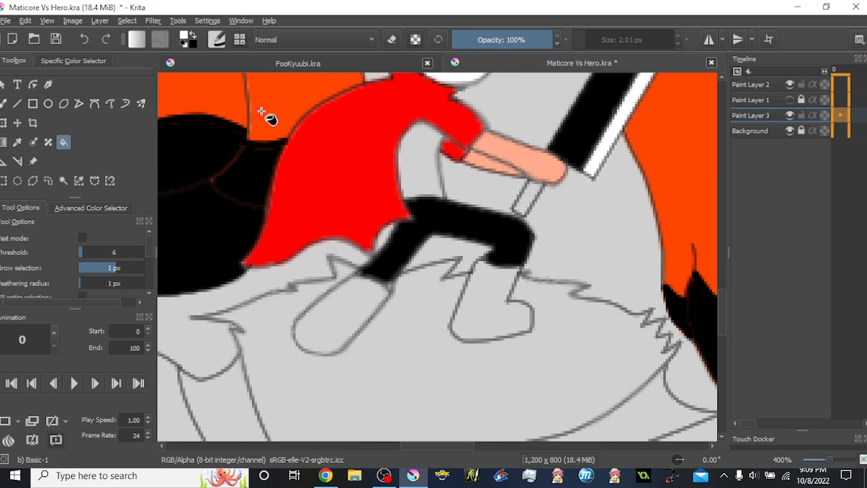
- Change the foreground colour to yellow and fill the hero's torso between the cape and trousers
left_click(379, 165, "ctrl")
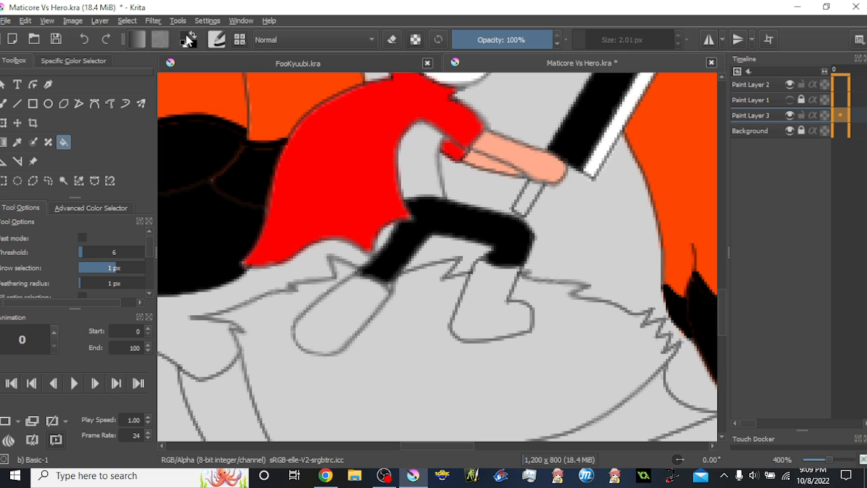
left_click(317, 104)
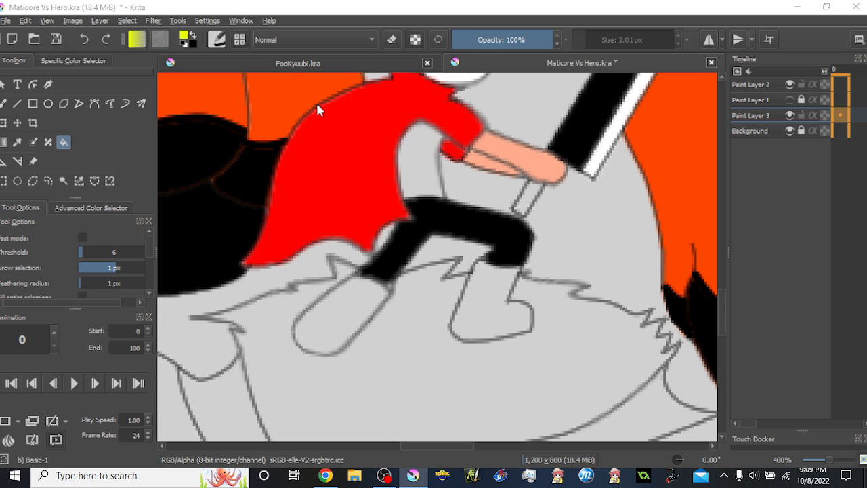
left_click(423, 168)
scroll(423, 167, "down", 3)
left_click_drag(431, 155, 454, 265)
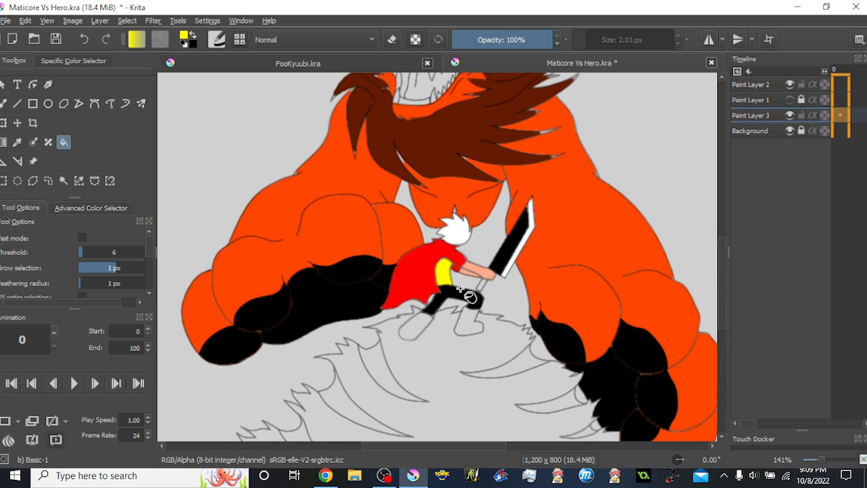
- Try filling the sword's handle with the black sampled from the blade
scroll(474, 296, "up", 6)
left_click(581, 167, "ctrl")
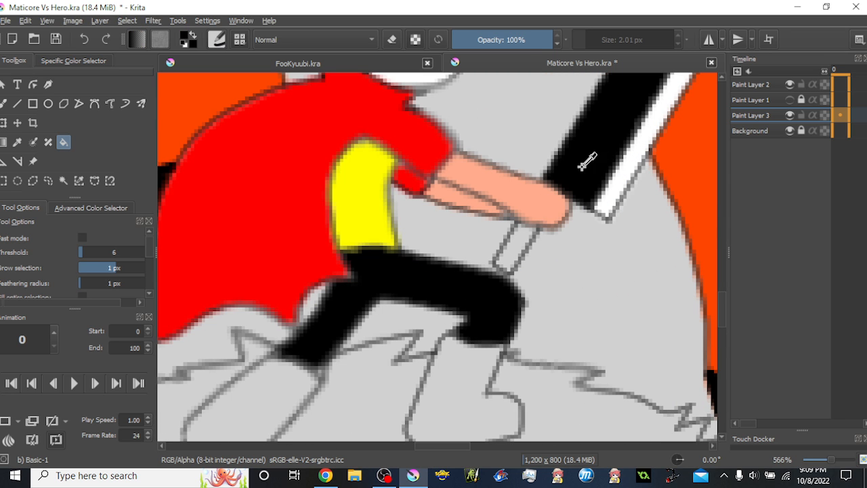
left_click(518, 243)
scroll(516, 244, "down", 7)
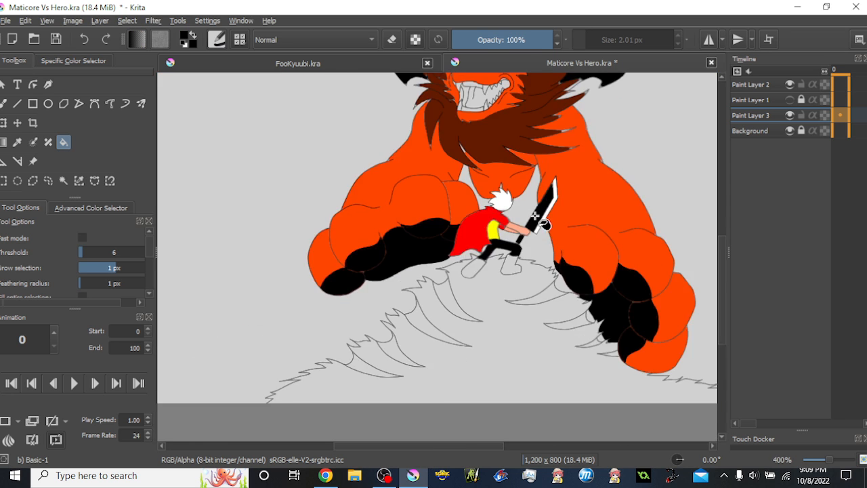
scroll(513, 251, "up", 4)
key("ctrl+z")
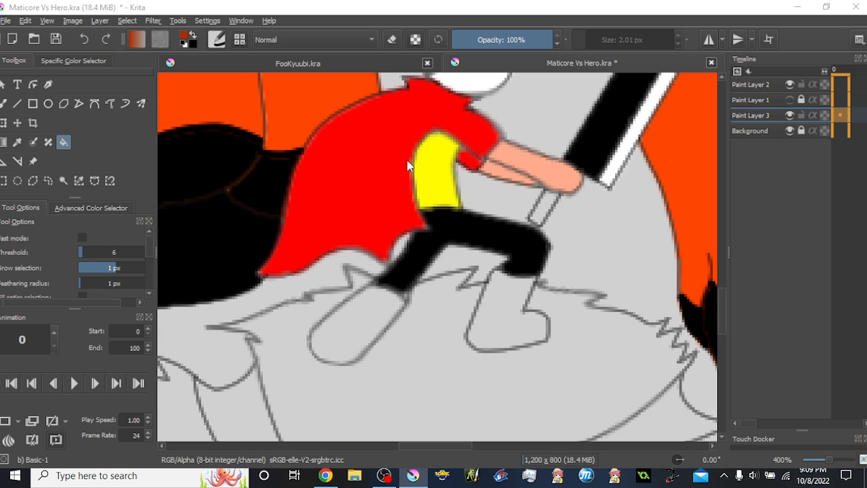
- Fill the sword's handle and both of the hero's boots with reddish brown
left_click(546, 212)
scroll(512, 287, "down", 1)
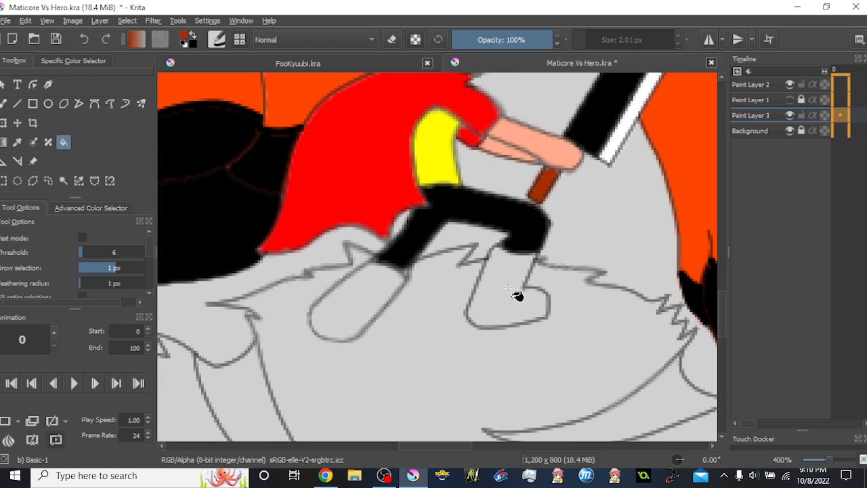
left_click(508, 288)
left_click(361, 304)
scroll(420, 271, "down", 6)
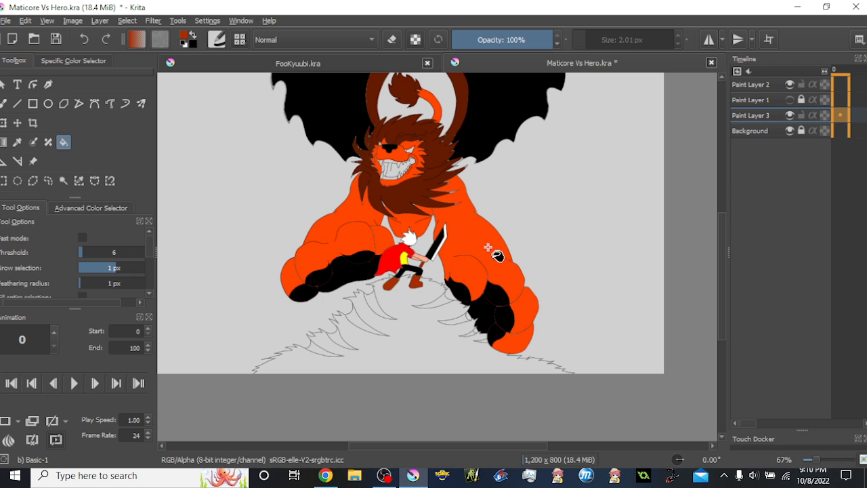
- Change the foreground colour to bright green and fill the grassy hill beneath the hero
scroll(400, 244, "up", 1)
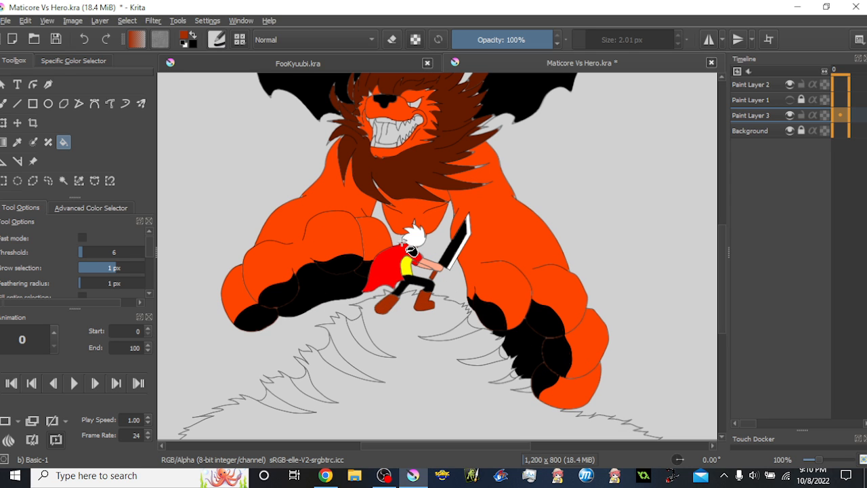
scroll(437, 248, "down", 1)
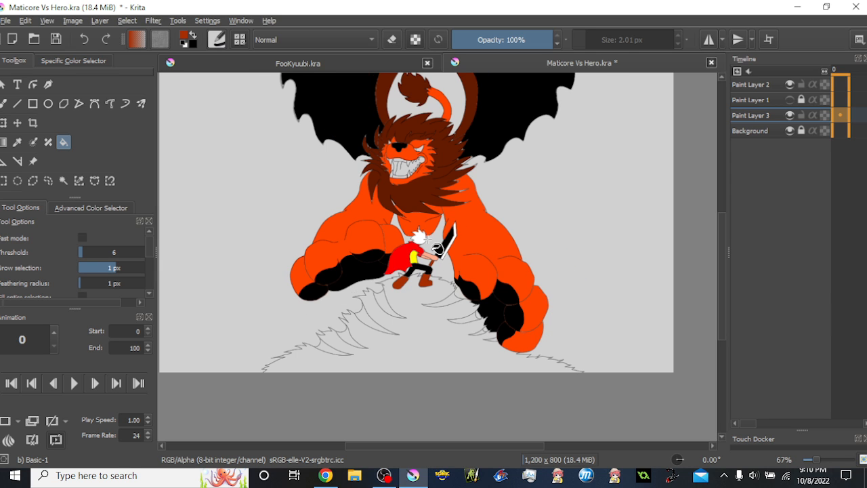
scroll(225, 85, "up", 1)
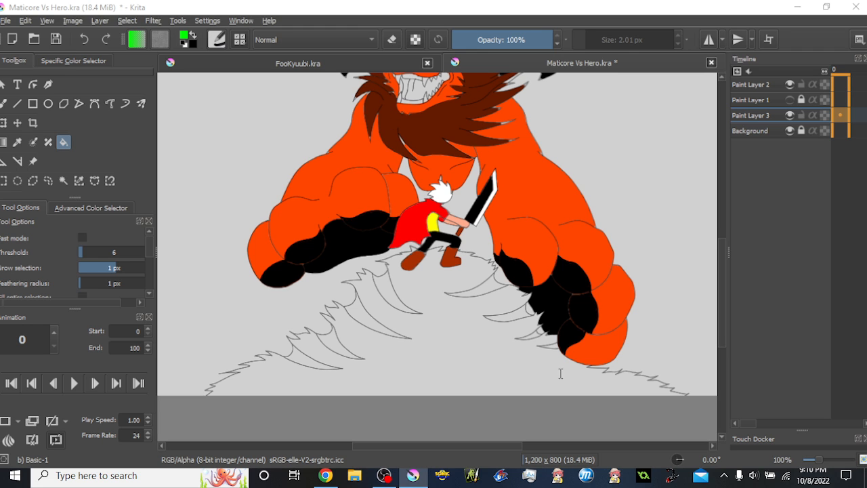
left_click(462, 363)
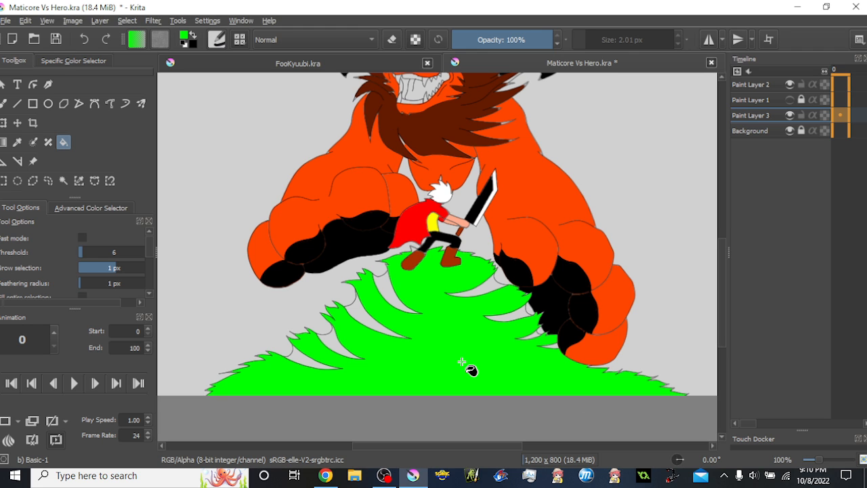
- Change the foreground colour to dark brown and fill the four curved spikes along the hill's left slope
scroll(416, 362, "up", 1)
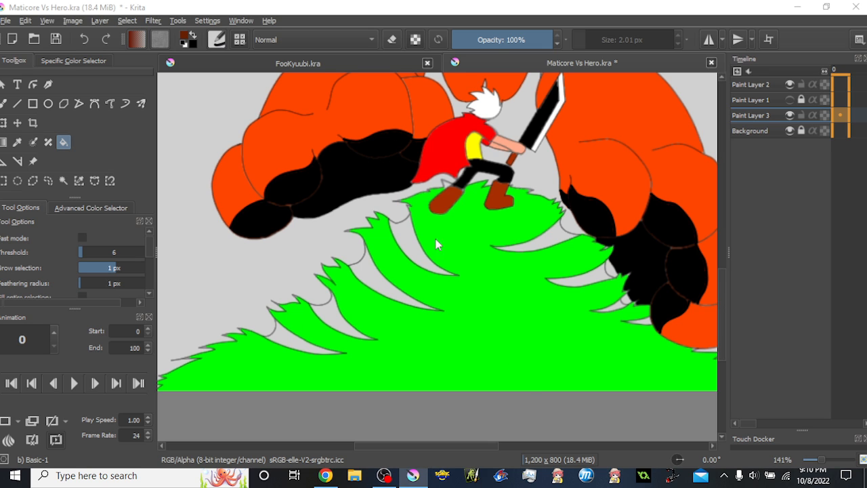
left_click(290, 333)
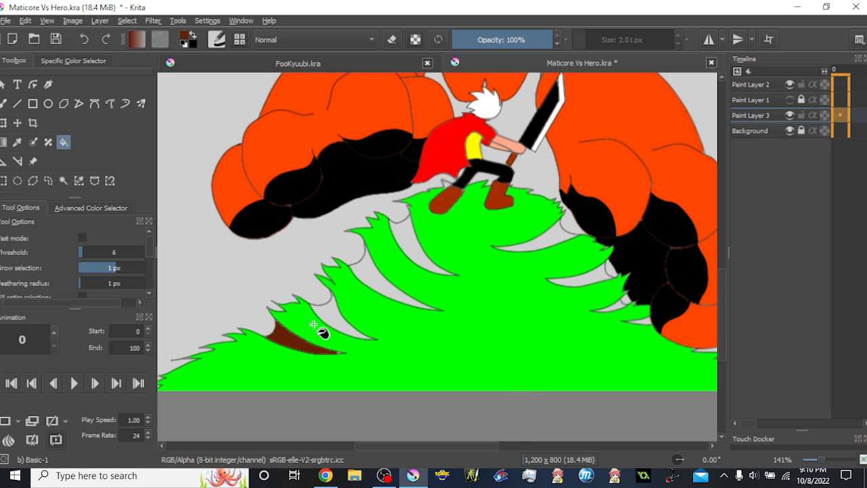
scroll(332, 321, "up", 2)
left_click(351, 315)
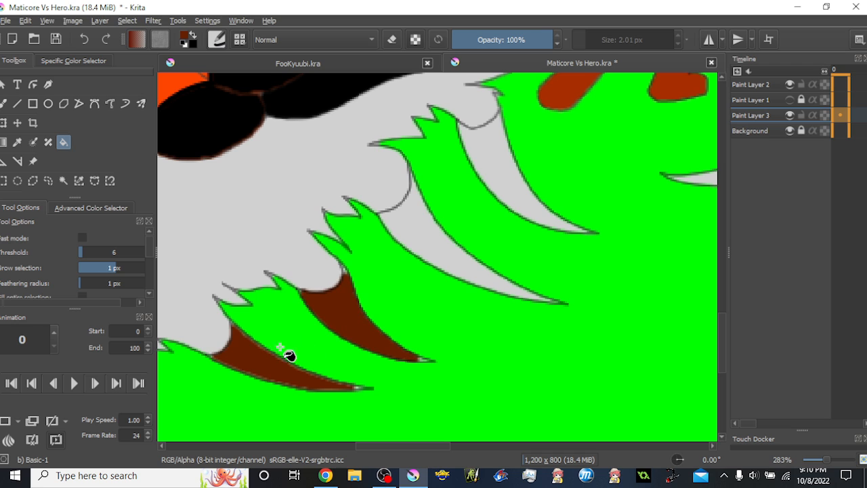
left_click(421, 236)
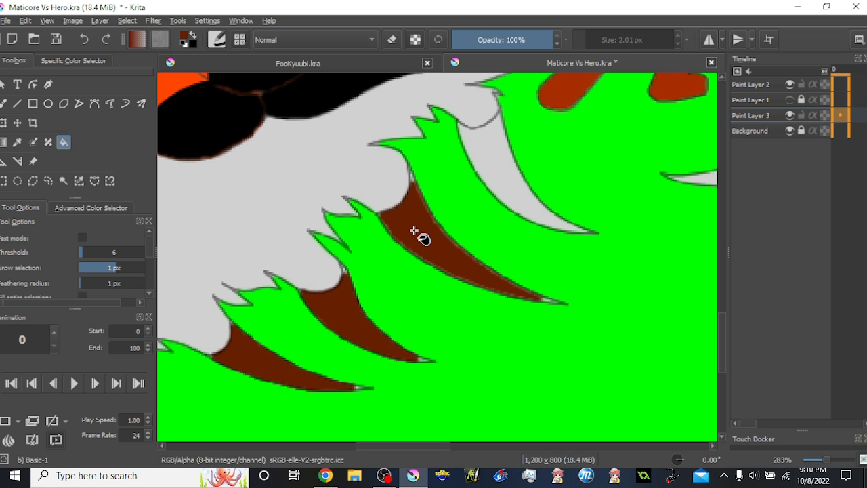
left_click(503, 173)
left_click(504, 171)
- Fill the four curved spikes along the hill's right slope with the same dark brown
left_click_drag(704, 150, 387, 231)
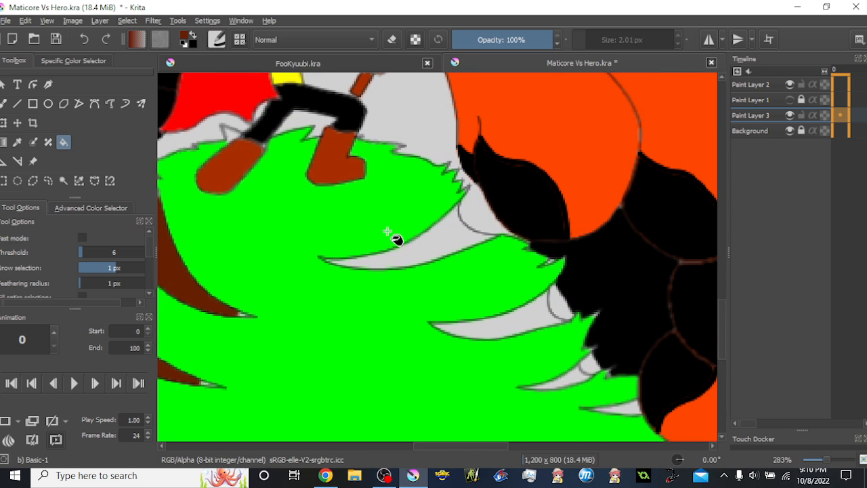
left_click(448, 233)
left_click(538, 328)
left_click_drag(575, 356, 453, 283)
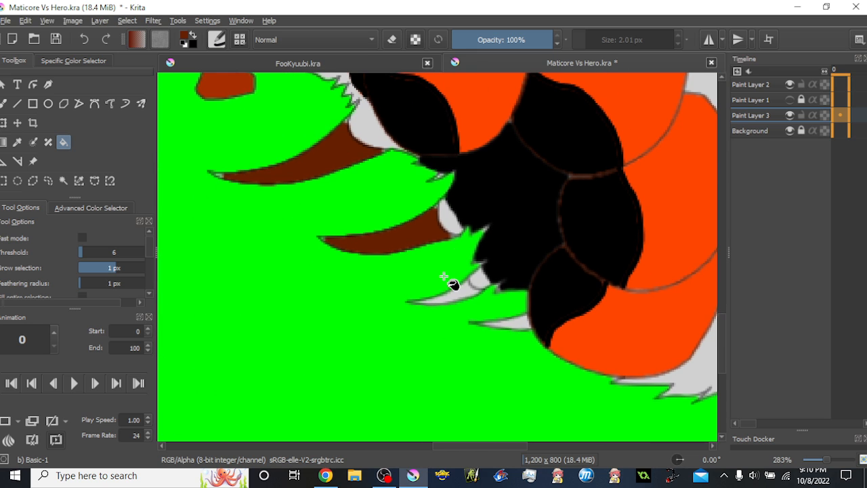
left_click(457, 296)
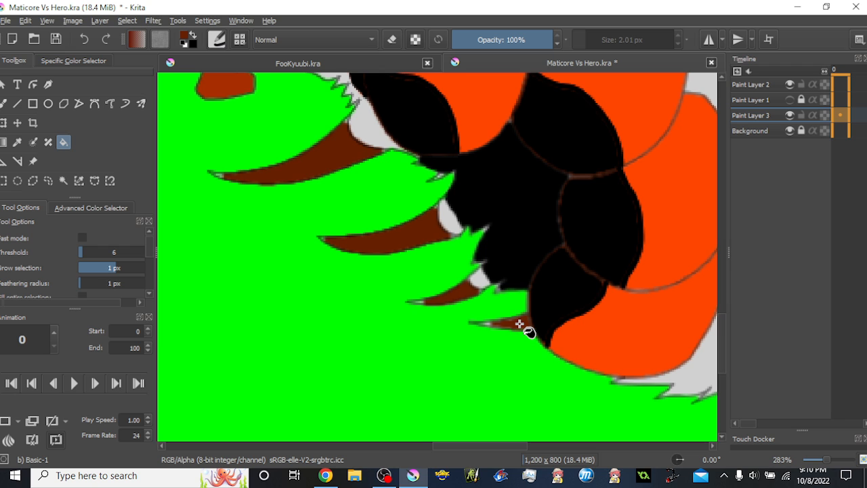
scroll(519, 323, "down", 2)
scroll(409, 292, "down", 2)
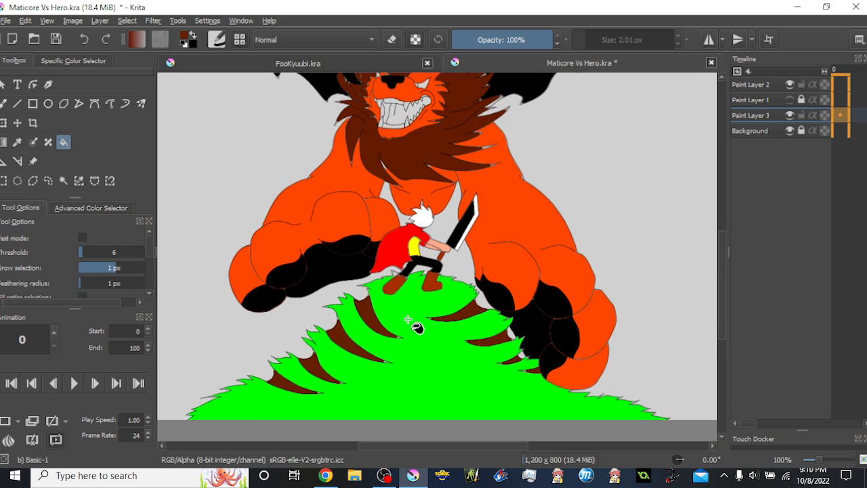
- Fill the small unpainted gap beside the manticore's nose, under the mane, with orange
left_click_drag(415, 274, 427, 304)
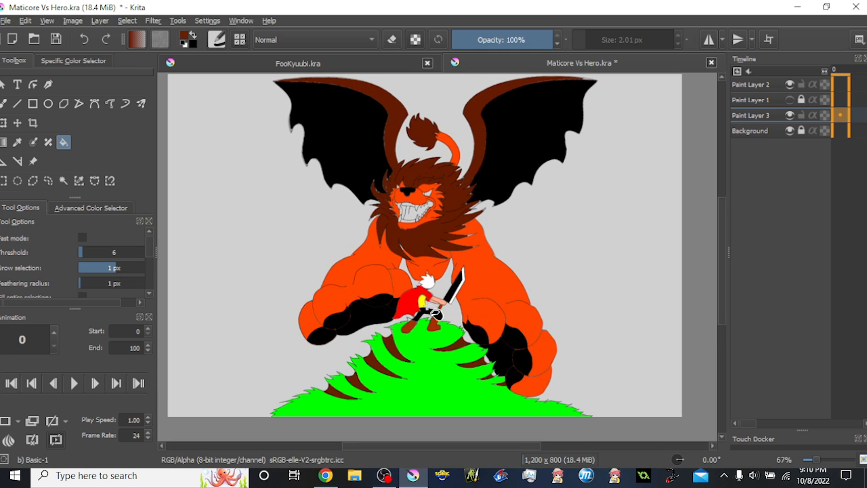
scroll(402, 173, "up", 7)
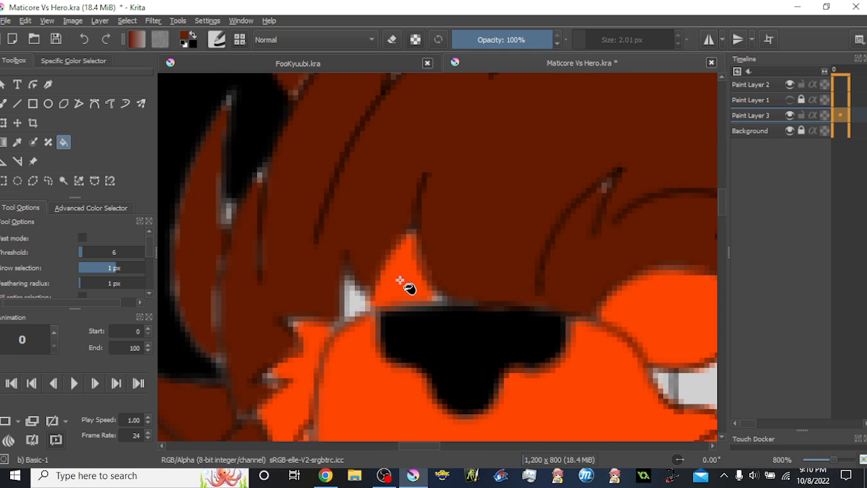
left_click(354, 302)
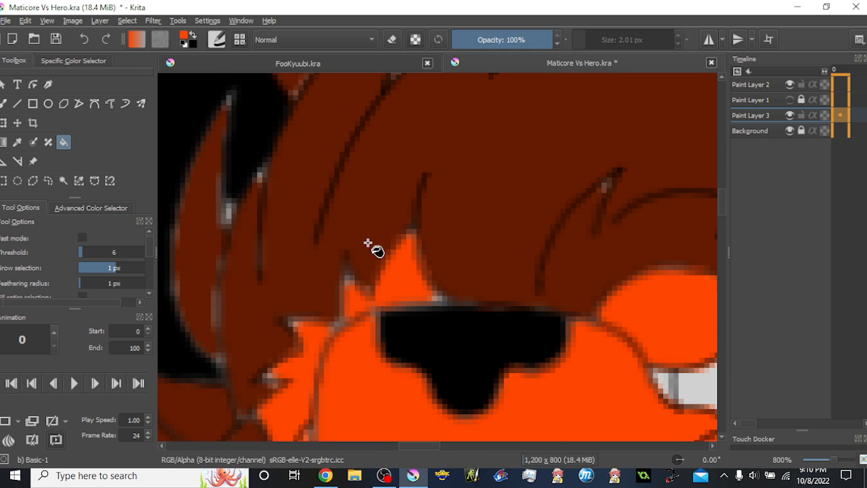
scroll(366, 262, "down", 5)
left_click_drag(488, 318, 461, 209)
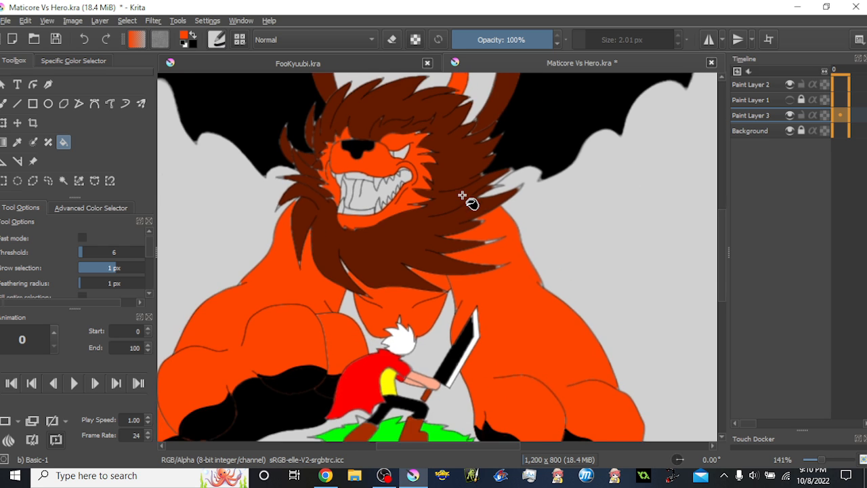
- Switch to the freehand brush at 1.01 px and paint the unfilled tip of the mane's lowest shoulder spike dark brown
scroll(492, 251, "up", 2)
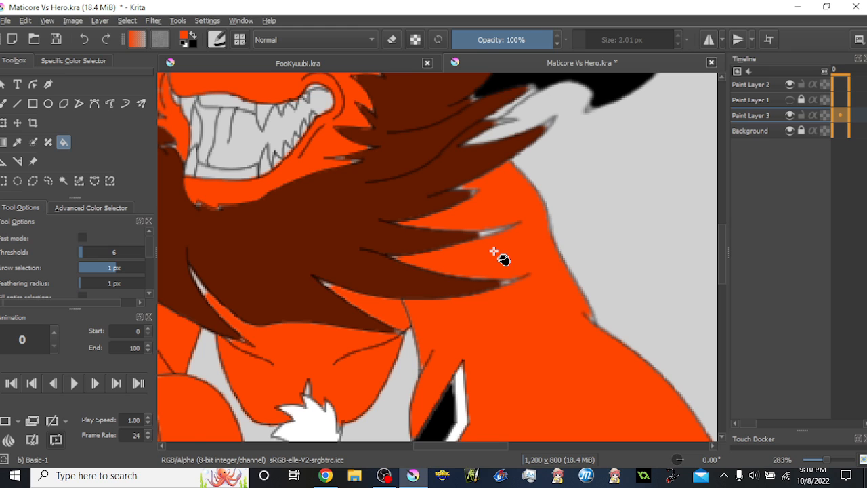
scroll(502, 258, "down", 2)
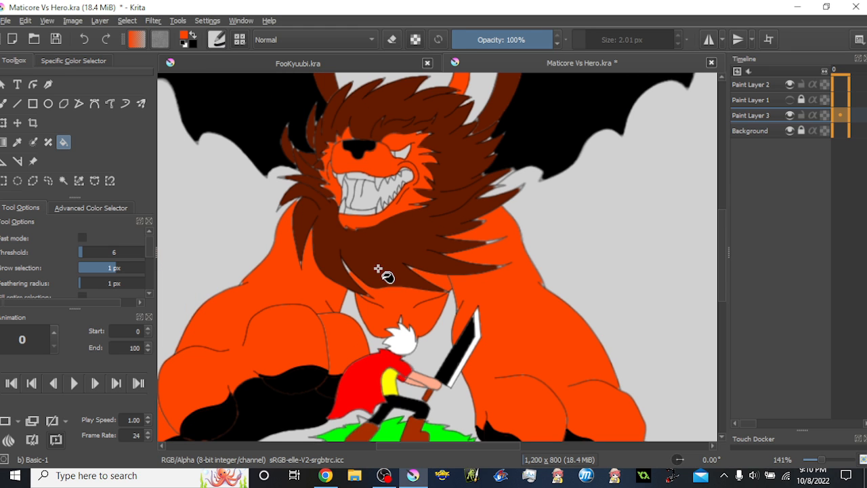
left_click(3, 103)
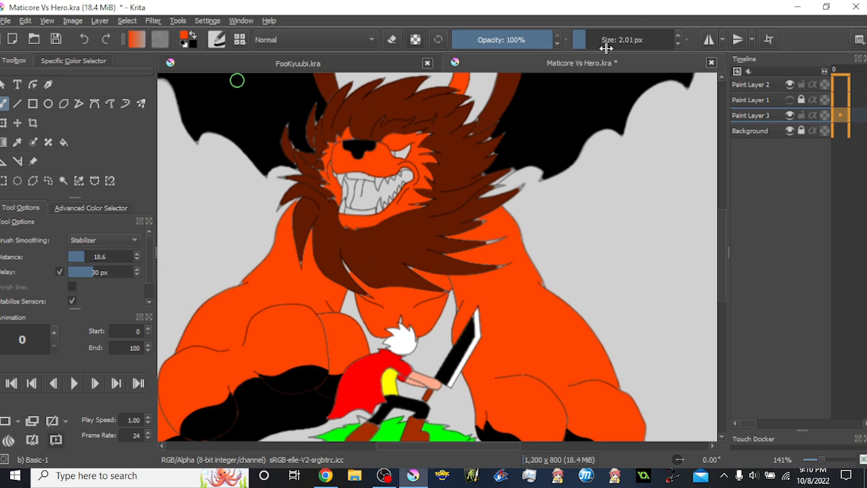
scroll(514, 270, "up", 6)
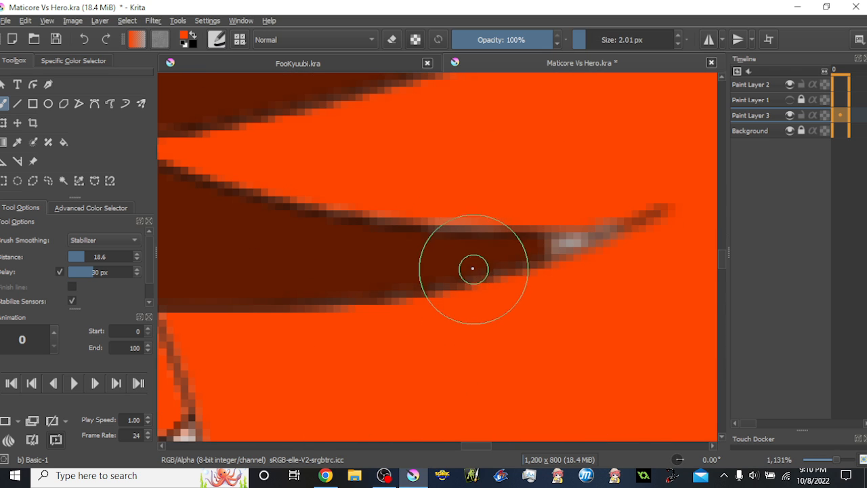
mouse_move(604, 232)
left_mouse_down()
mouse_move(546, 246)
mouse_move(612, 232)
mouse_move(557, 242)
left_mouse_up()
left_click_drag(491, 219, 643, 371)
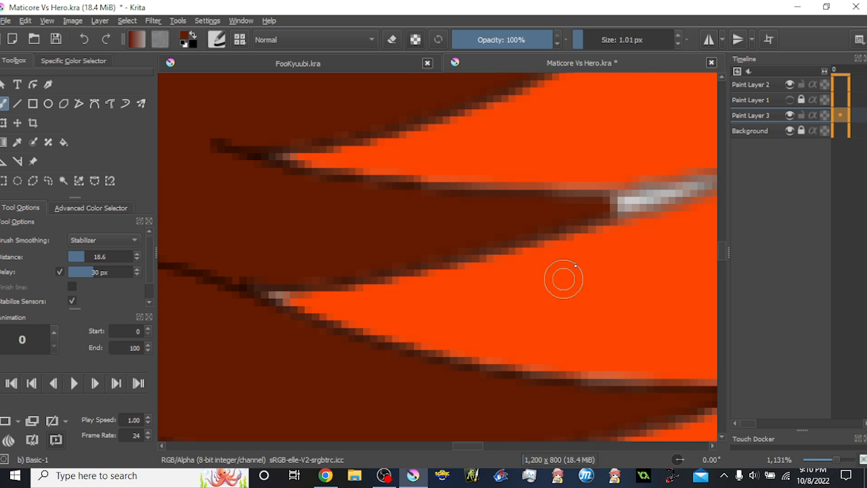
- Paint the pale tip of the next mane spike up over the shoulder dark brown
left_click_drag(574, 245, 418, 269)
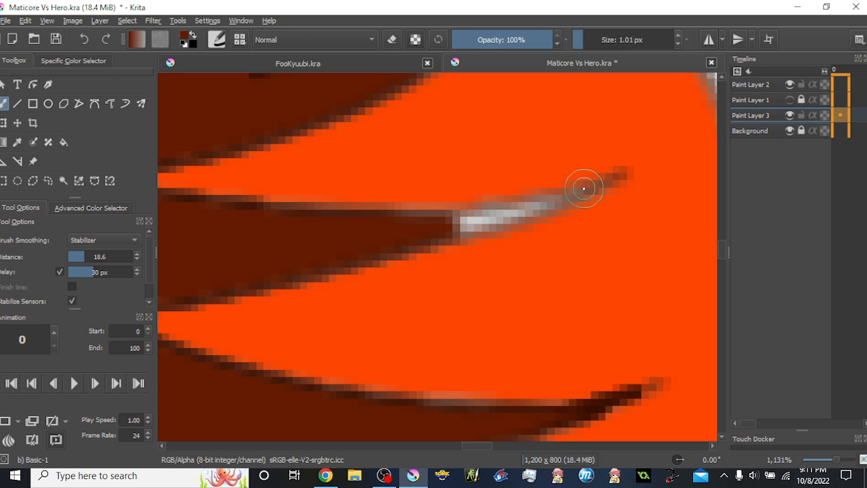
left_click_drag(542, 203, 346, 232)
left_click_drag(542, 211, 399, 240)
left_click_drag(503, 206, 323, 230)
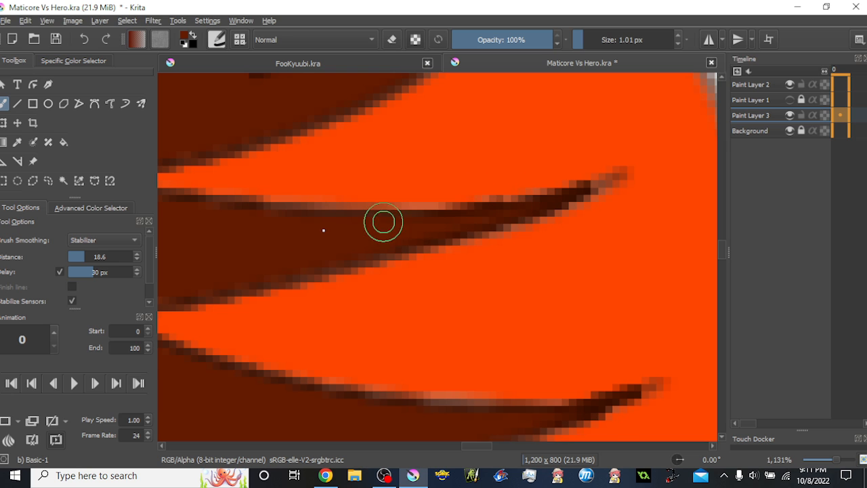
- Cover the unfilled tip of the short mane spike above it with dark brown
left_click_drag(361, 195, 455, 253)
left_click_drag(612, 263, 521, 271)
left_click_drag(462, 225, 529, 306)
left_click_drag(605, 192, 455, 247)
left_click_drag(611, 195, 419, 210)
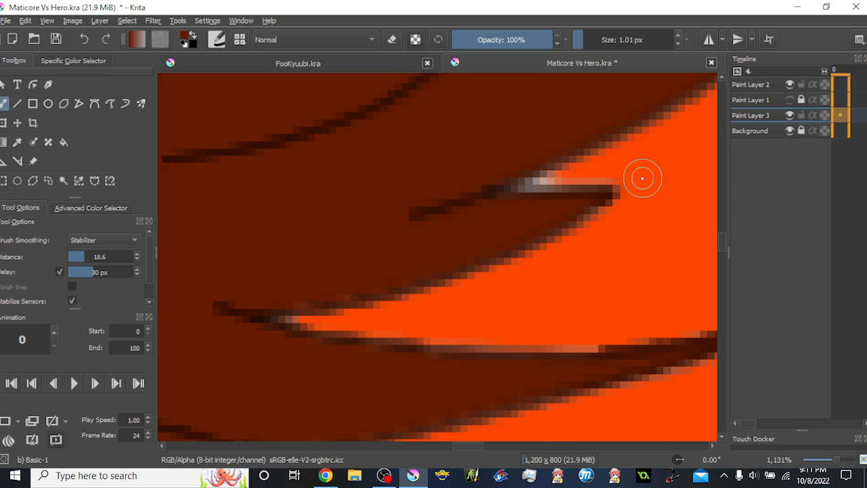
- Paint the tips of the three mane strands reaching past the shoulder towards the black wing dark brown
left_click_drag(643, 178, 391, 378)
left_click_drag(558, 201, 503, 297)
left_click_drag(605, 210, 561, 236)
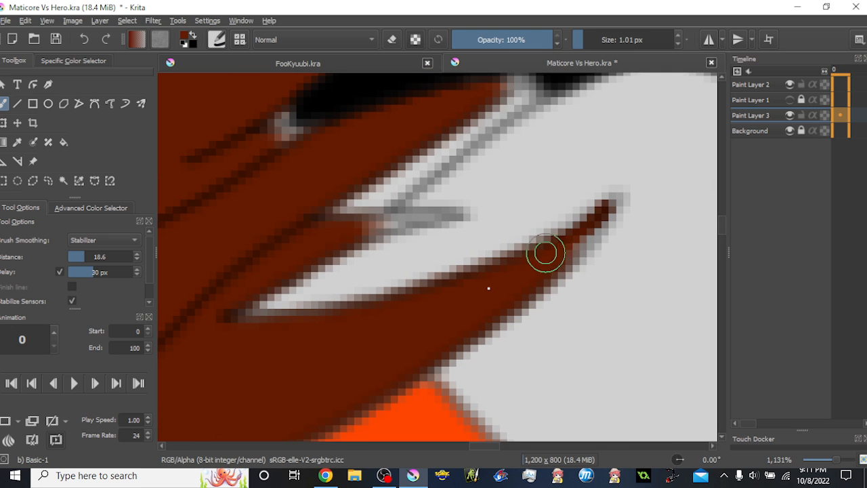
left_click_drag(609, 206, 513, 282)
left_click_drag(448, 217, 344, 225)
left_click_drag(375, 253, 484, 387)
left_click_drag(623, 214, 510, 259)
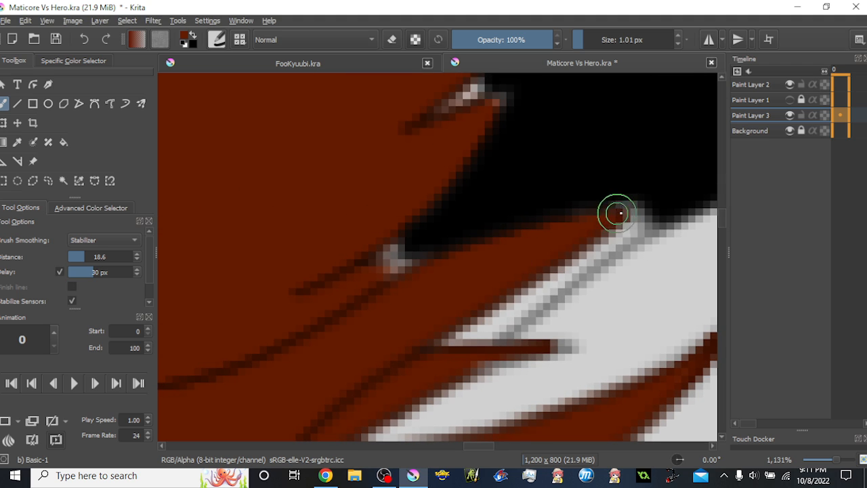
- Fill the grey notch where the mane strands meet the black wing, using dark brown for the strands and black for the wing
scroll(508, 271, "down", 8)
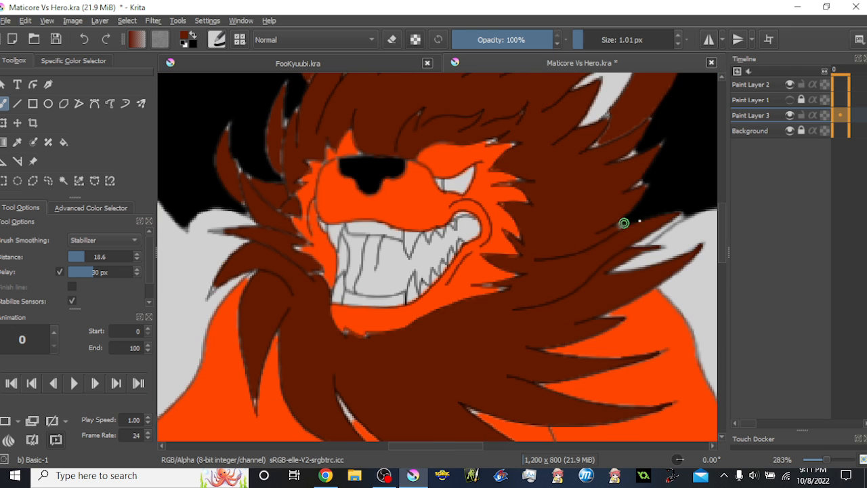
scroll(640, 220, "up", 8)
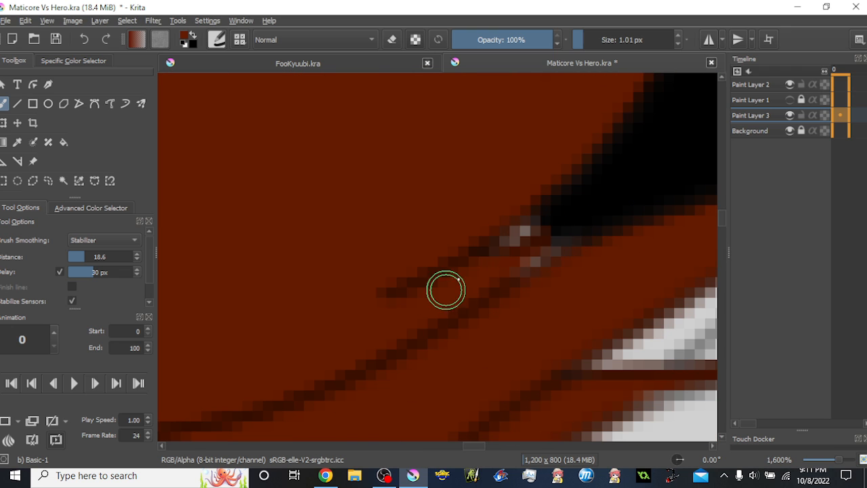
left_click_drag(524, 236, 489, 255)
left_click_drag(555, 252, 470, 288)
left_click(610, 195, "ctrl")
left_click_drag(483, 241, 631, 181)
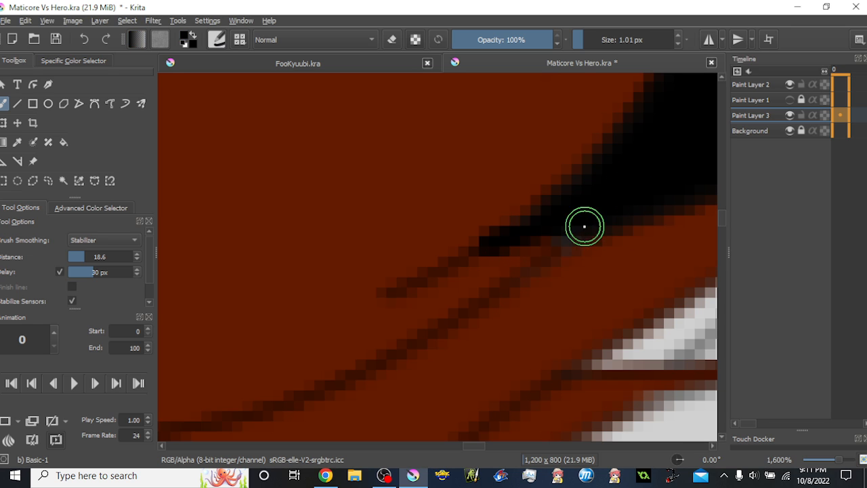
- Clean up the strand edge beside the filled notch with dark brown and restore the wing area with black
left_click(501, 274, "ctrl")
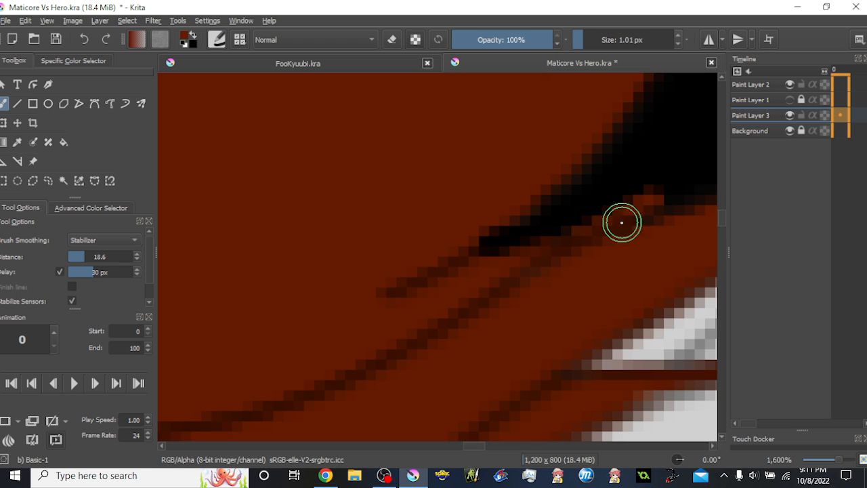
left_click(633, 176, "ctrl")
mouse_move(557, 247)
left_mouse_down()
mouse_move(648, 201)
mouse_move(660, 183)
left_mouse_up()
- Pick the mane's dark brown and paint the tips of the spikes overlapping the black wing
left_click(508, 176, "ctrl")
scroll(494, 219, "down", 4)
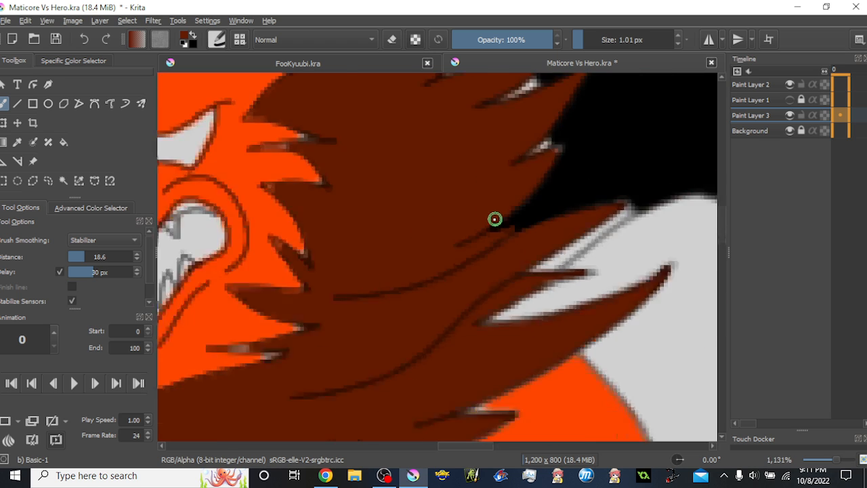
scroll(501, 208, "up", 3)
left_click(511, 263)
left_click_drag(580, 114, 558, 184)
left_click(556, 163)
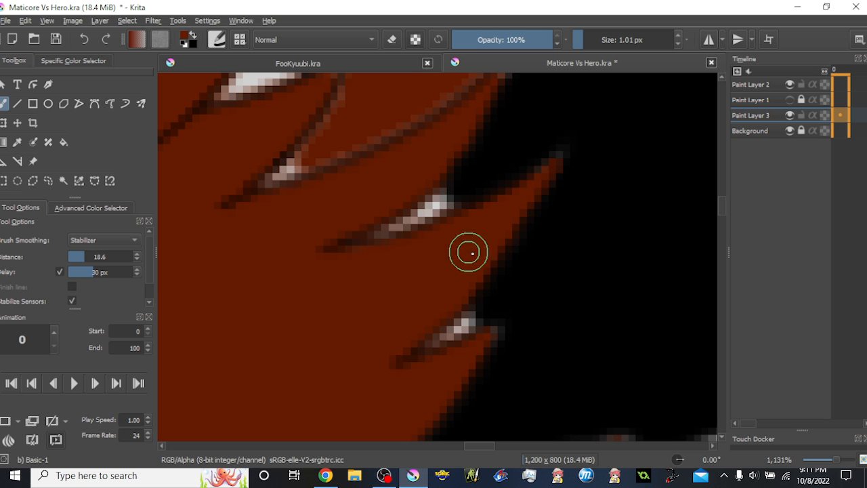
- Pick the wing's black and fill the pale gaps between the mane spikes along the wing
left_click(540, 293, "ctrl")
mouse_move(429, 344)
left_mouse_down()
mouse_move(488, 304)
mouse_move(447, 332)
mouse_move(509, 301)
left_mouse_up()
left_click_drag(544, 253, 581, 294)
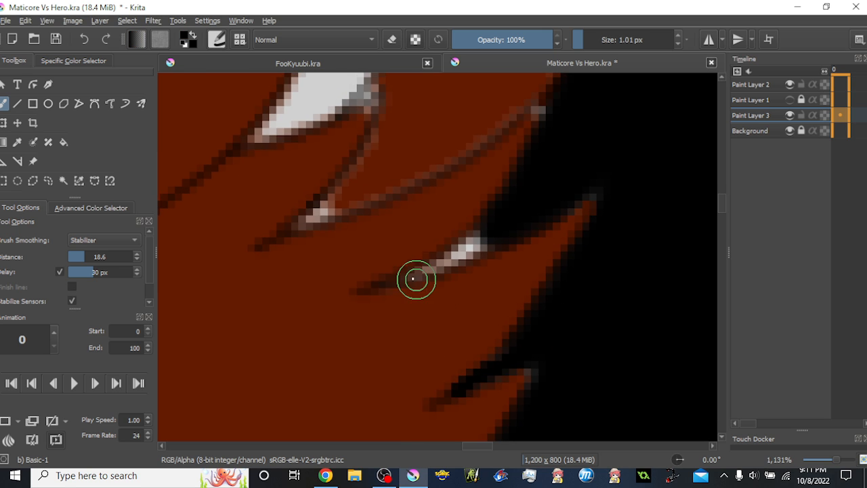
mouse_move(406, 277)
left_mouse_down()
mouse_move(472, 254)
mouse_move(541, 178)
left_mouse_up()
mouse_move(416, 275)
left_mouse_down()
mouse_move(564, 183)
mouse_move(422, 267)
mouse_move(538, 184)
mouse_move(531, 286)
left_mouse_up()
mouse_move(541, 198)
left_mouse_down()
mouse_move(452, 338)
mouse_move(525, 305)
left_mouse_up()
- Pick the mane's dark brown and fill the pale gaps along the thin strand below the horn
left_click(405, 331, "ctrl")
mouse_move(405, 331)
left_mouse_down()
mouse_move(377, 318)
mouse_move(342, 331)
mouse_move(469, 267)
mouse_move(523, 219)
mouse_move(473, 260)
mouse_move(349, 323)
mouse_move(454, 199)
mouse_move(410, 249)
mouse_move(407, 220)
mouse_move(460, 171)
mouse_move(397, 219)
left_mouse_up()
mouse_move(500, 260)
left_mouse_down()
mouse_move(600, 175)
mouse_move(488, 315)
mouse_move(548, 280)
mouse_move(586, 187)
left_mouse_up()
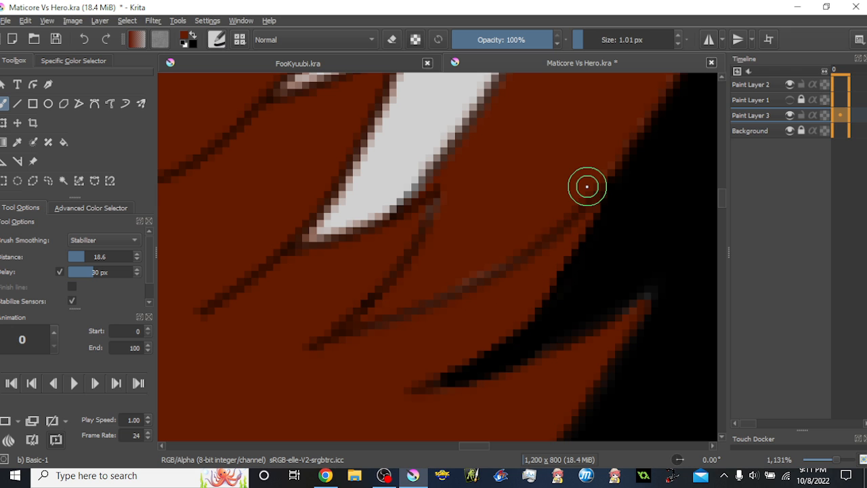
- Pick the body's orange and fill the grey notch above the short mane spike at the shoulder
scroll(526, 217, "down", 2)
scroll(524, 216, "down", 4)
scroll(514, 364, "up", 6)
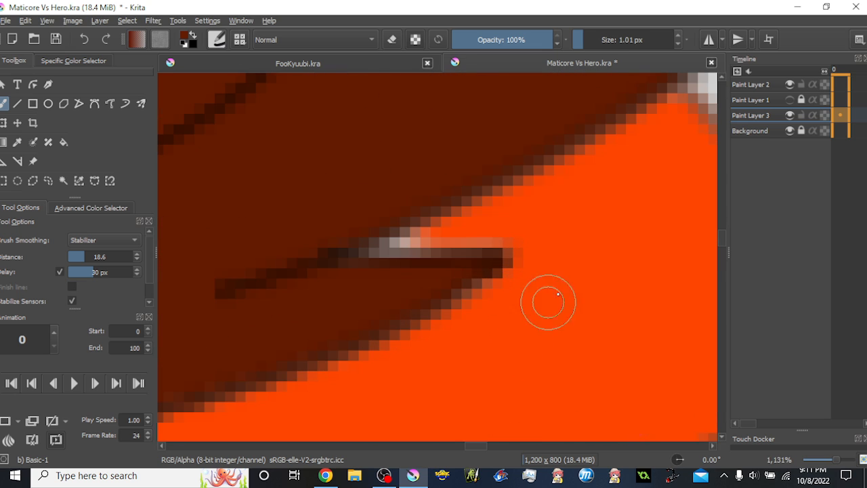
left_click(584, 252, "ctrl")
left_click_drag(363, 247, 434, 240)
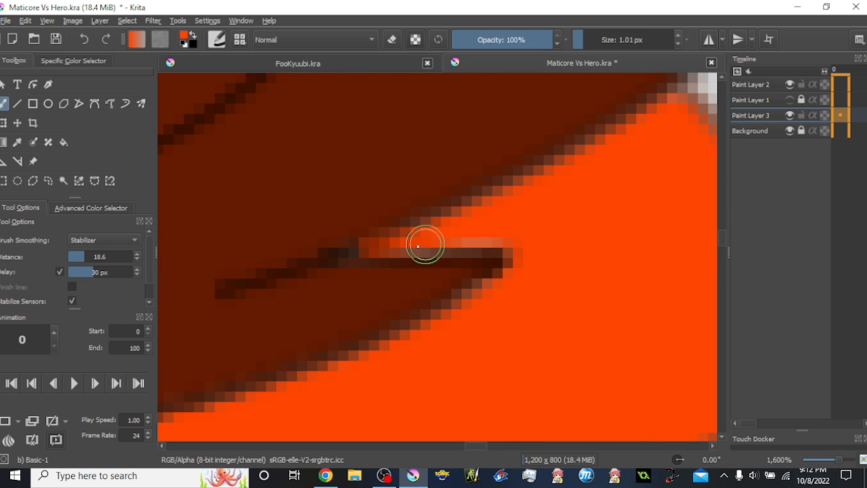
mouse_move(589, 37)
left_mouse_down()
mouse_move(652, 36)
mouse_move(565, 48)
left_mouse_up()
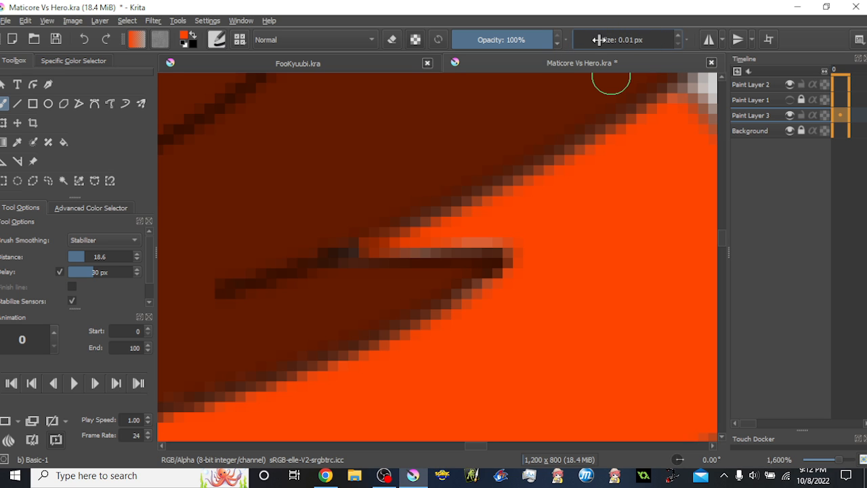
- Fill the inner corners of the two notches between the long shoulder spikes of the mane with orange at 1.01 px
scroll(579, 182, "down", 3)
left_click_drag(538, 225, 523, 180)
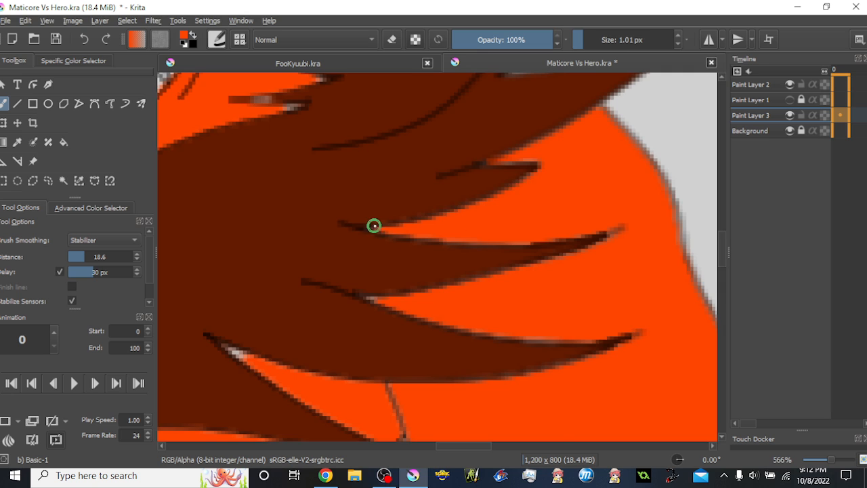
scroll(373, 225, "up", 3)
left_click_drag(375, 234, 358, 234)
mouse_move(562, 240)
left_mouse_down()
mouse_move(437, 183)
mouse_move(617, 215)
mouse_move(702, 203)
left_mouse_up()
left_click_drag(489, 203, 415, 88)
left_click_drag(399, 206, 562, 144)
mouse_move(363, 189)
left_mouse_down()
mouse_move(331, 199)
mouse_move(360, 208)
left_mouse_up()
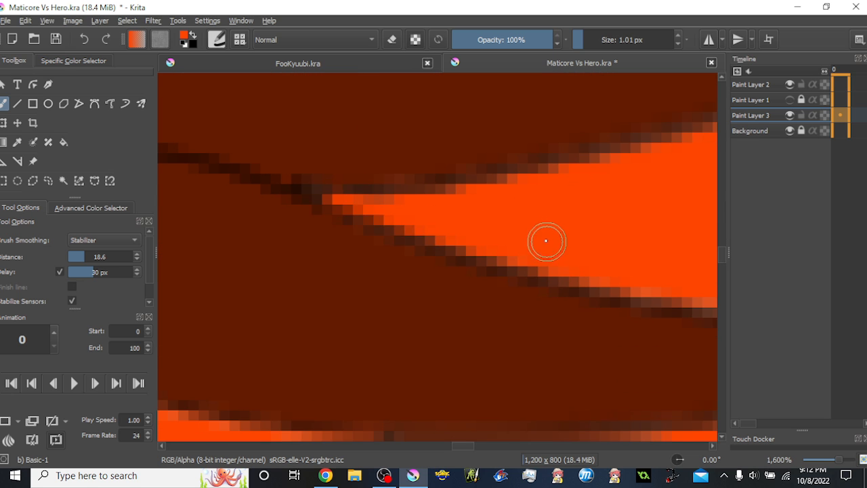
- Fill the pale inner corner of the notch beneath the lowest shoulder spike with orange
scroll(508, 223, "down", 3)
left_click_drag(527, 199, 501, 187)
scroll(268, 248, "up", 1)
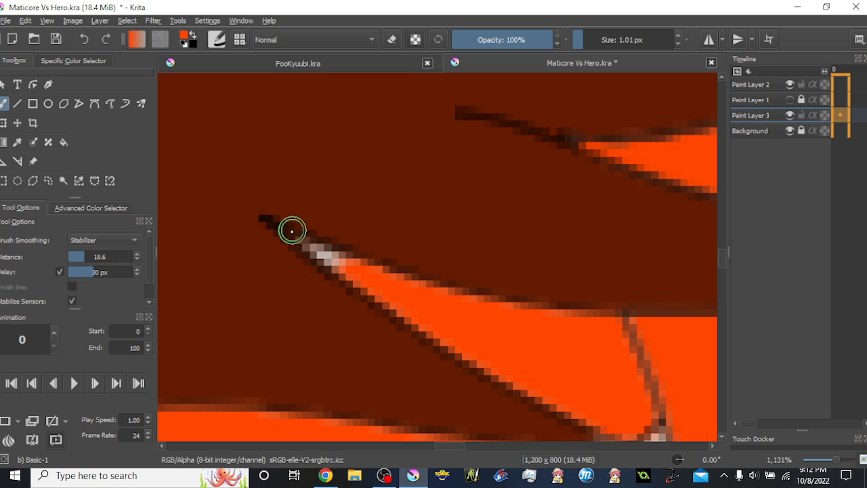
left_click_drag(293, 236, 340, 281)
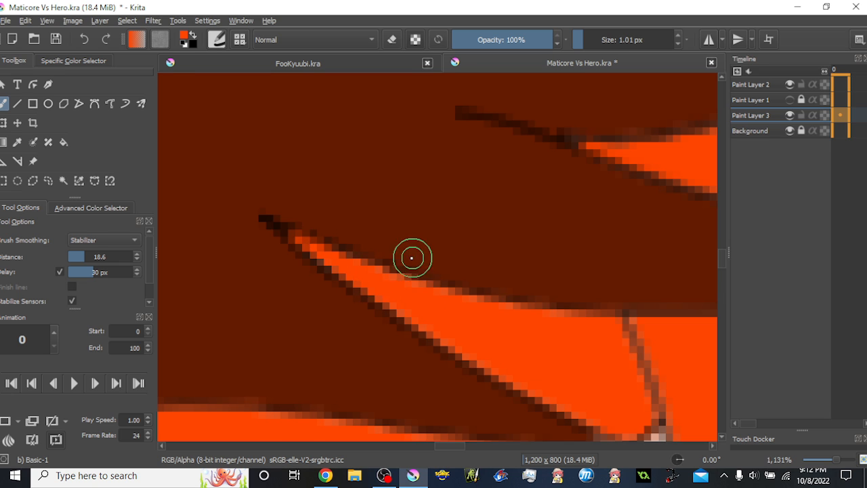
- Pick the mane's dark brown and paint the unfilled tip of the lock pointing to the chest's edge
scroll(413, 259, "down", 3)
left_click_drag(450, 264, 472, 142)
scroll(475, 200, "up", 3)
scroll(475, 200, "up", 1)
left_click(455, 186, "ctrl")
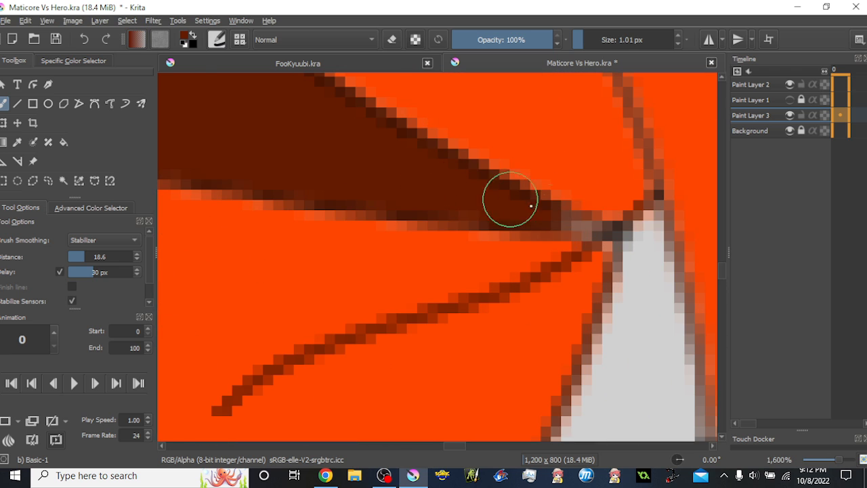
left_click_drag(595, 229, 416, 198)
- Pick the paw pads' black and touch up the pale spots along the pad outlines on the paw beside the hill
scroll(415, 199, "down", 6)
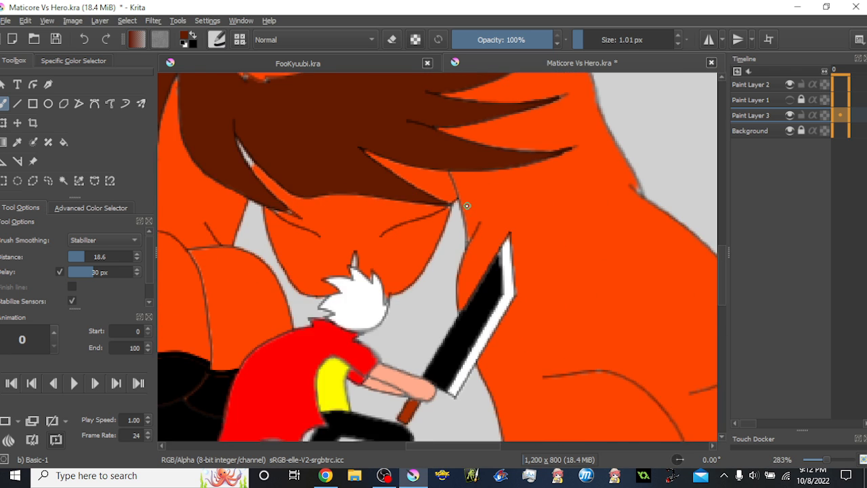
scroll(481, 213, "up", 2)
scroll(474, 305, "up", 1)
scroll(487, 296, "down", 3)
scroll(515, 325, "up", 2)
scroll(516, 324, "up", 2)
left_click(518, 359, "ctrl")
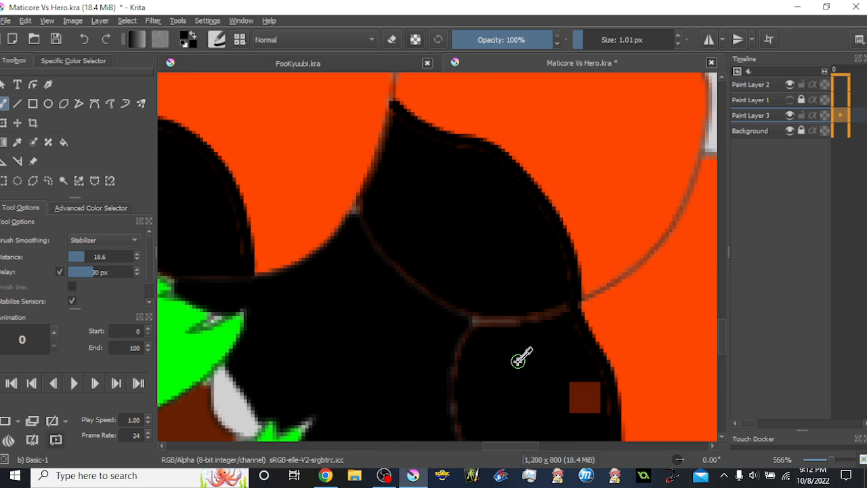
left_click_drag(478, 323, 566, 328)
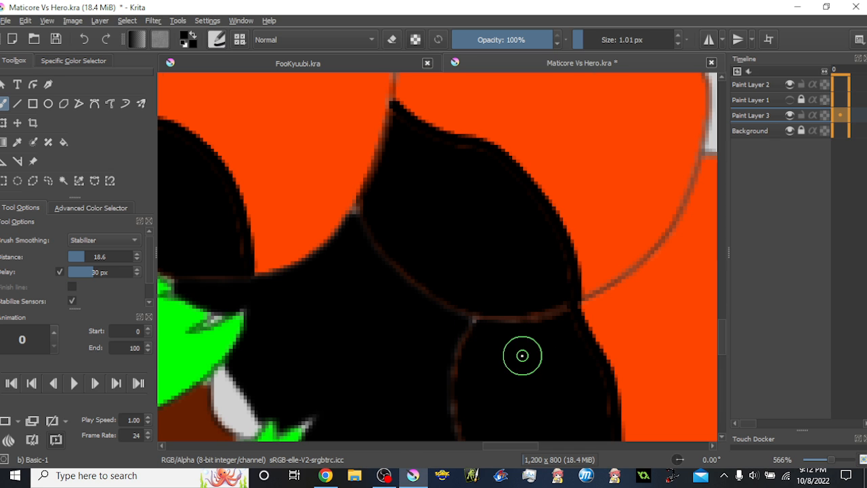
scroll(528, 329, "down", 2)
scroll(522, 333, "up", 5)
left_click_drag(408, 414, 407, 408)
scroll(406, 405, "down", 8)
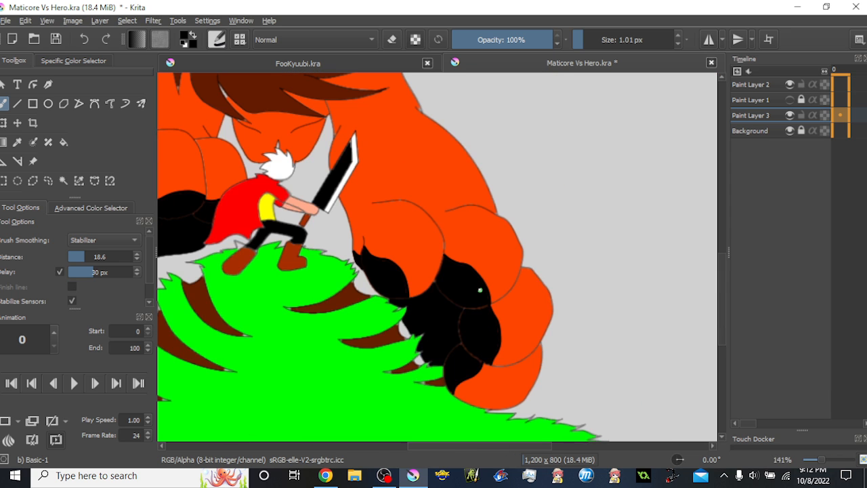
- Fill the pale gaps at the tip of the mane lock above the hero with dark brown
left_click_drag(429, 217, 513, 293)
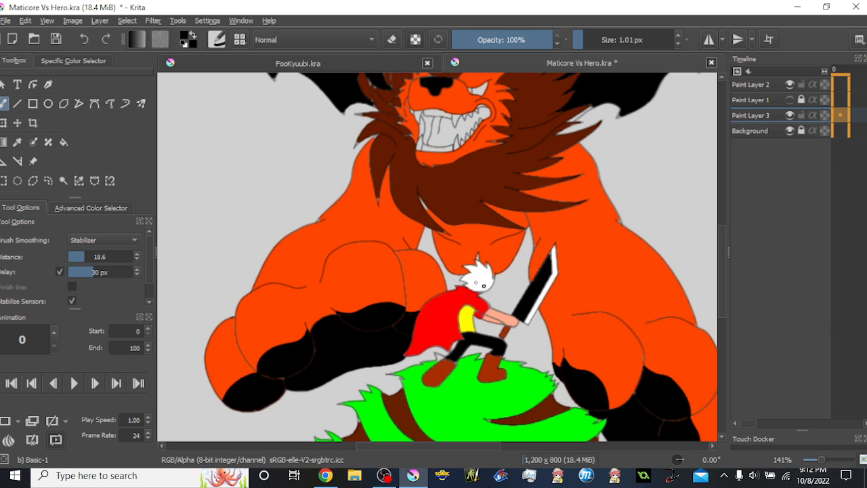
scroll(440, 209, "up", 8)
left_click(509, 301, "ctrl")
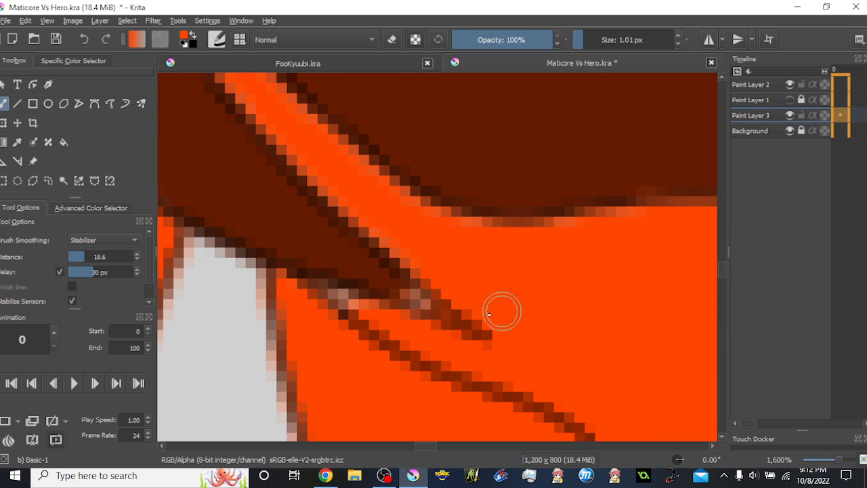
left_click(321, 232, "ctrl")
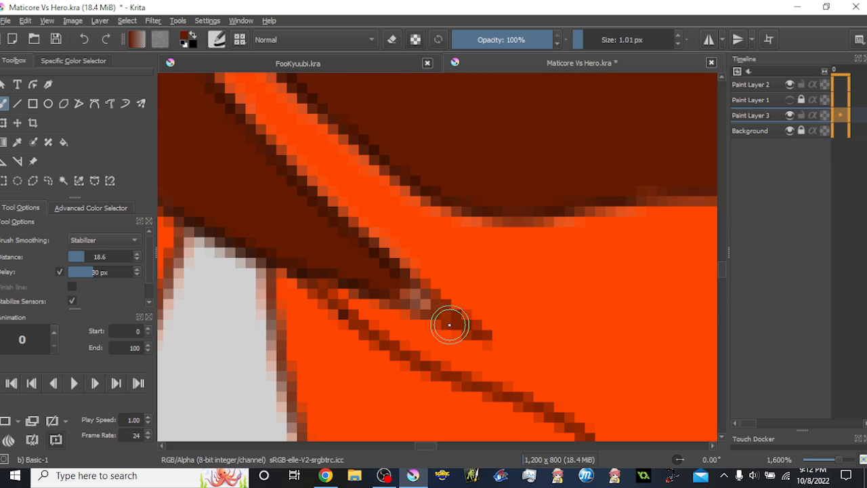
mouse_move(445, 316)
left_mouse_down()
mouse_move(340, 255)
mouse_move(338, 241)
left_mouse_up()
- Fill the narrow grey sliver between that lock and the rest of the mane with orange
left_click_drag(358, 250, 506, 435)
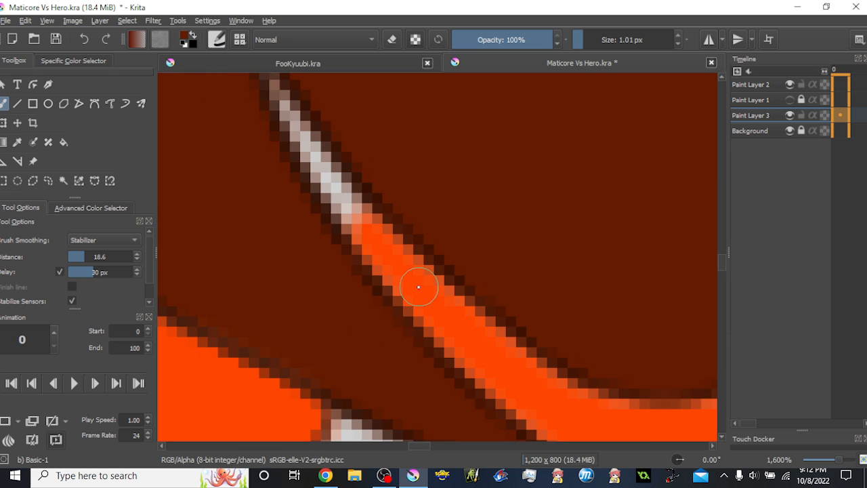
left_click_drag(298, 155, 306, 199)
left_click_drag(273, 110, 382, 267)
left_click_drag(280, 133, 350, 257)
left_click_drag(328, 228, 412, 334)
key("minus")
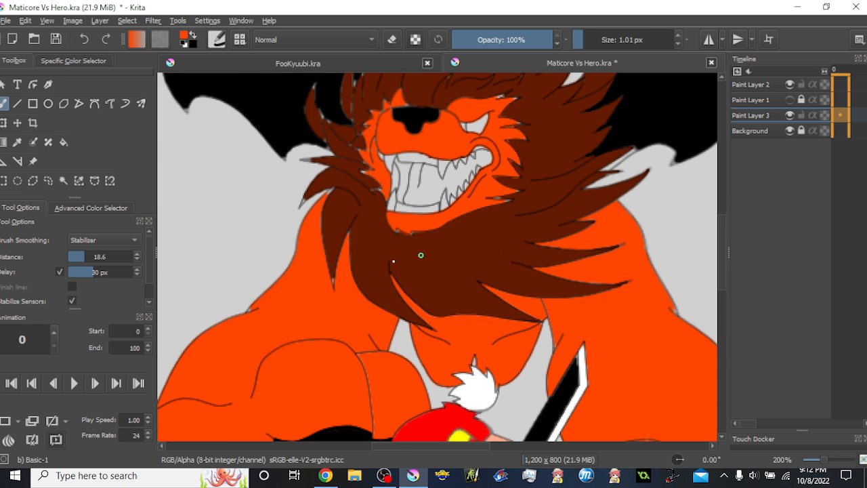
- Pick the mane's dark brown and fill the pale tip of the pointed lock hanging over the shoulder
key("plus")
left_click(379, 184, "ctrl")
key("plus")
key("plus")
key("plus")
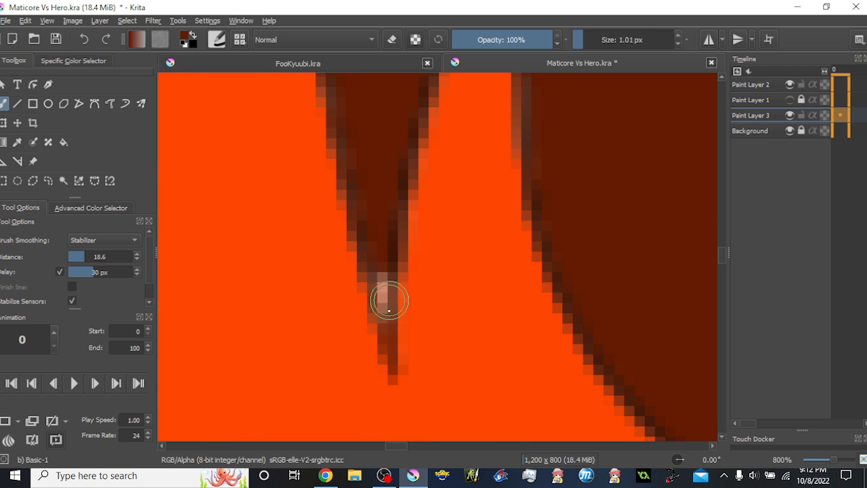
key("minus")
key("minus")
key("minus")
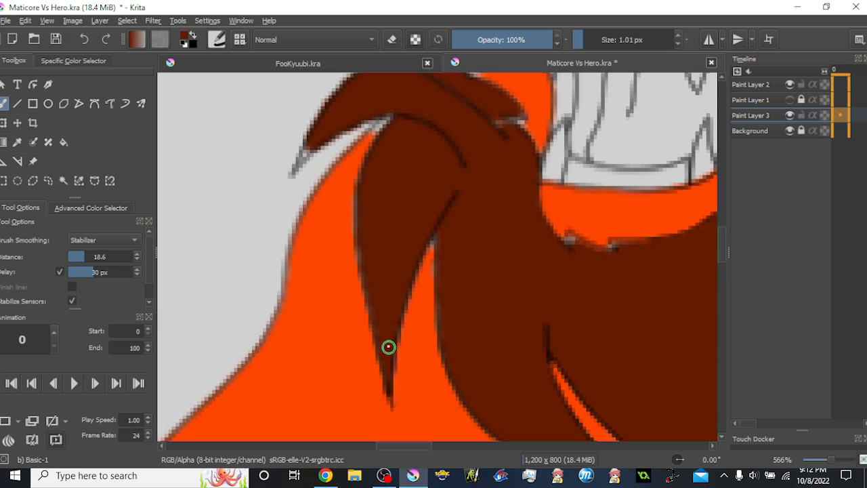
- Pick the body's orange and touch up the pale notch between that hanging lock and the chest part of the mane
key("plus")
key("plus")
left_click(412, 354, "ctrl")
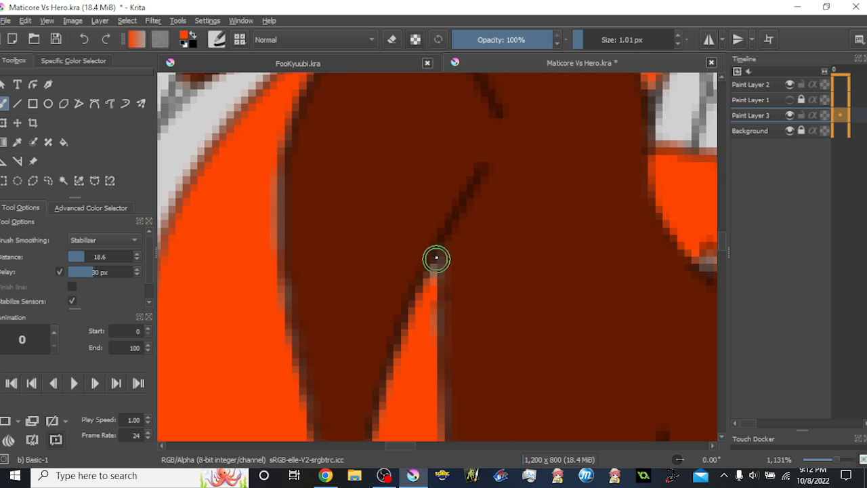
mouse_move(371, 76)
left_mouse_down()
mouse_move(409, 258)
mouse_move(439, 219)
mouse_move(406, 210)
mouse_move(336, 299)
left_mouse_up()
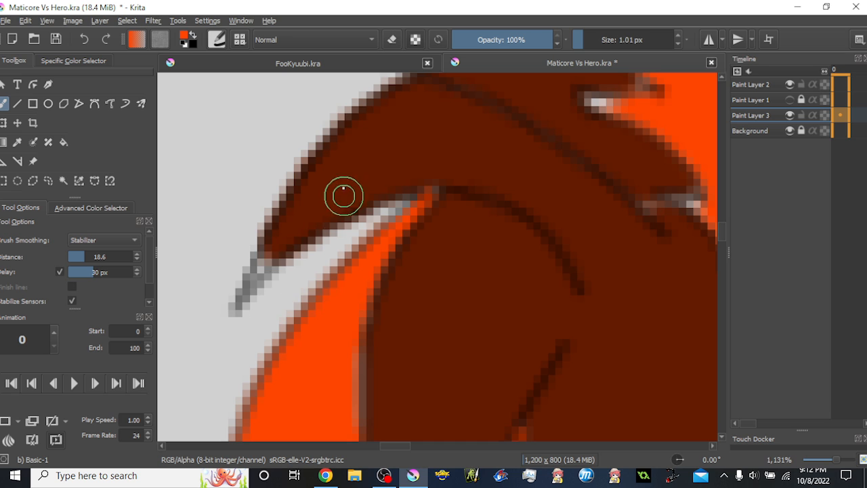
- Pick dark brown again and fill the unpainted tip of the curved mane lock above the shoulder
left_click(342, 203, "ctrl")
left_click_drag(246, 291, 267, 261)
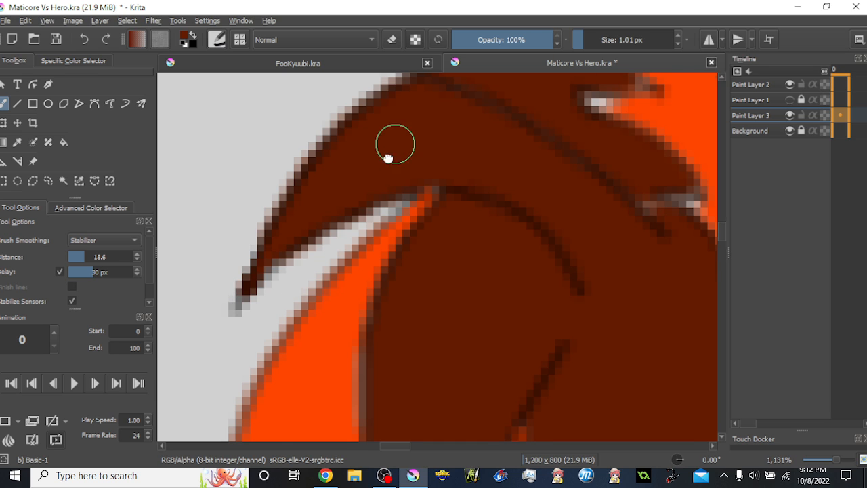
left_click_drag(420, 139, 274, 271)
mouse_move(535, 344)
left_mouse_down()
mouse_move(490, 333)
mouse_move(500, 322)
left_mouse_up()
- Touch up the mane edge beneath the chin with dark brown and cover the pale spots on the chin with orange
left_click_drag(499, 294, 384, 101)
mouse_move(456, 249)
left_mouse_down()
mouse_move(420, 236)
mouse_move(376, 202)
mouse_move(455, 224)
mouse_move(623, 185)
left_mouse_up()
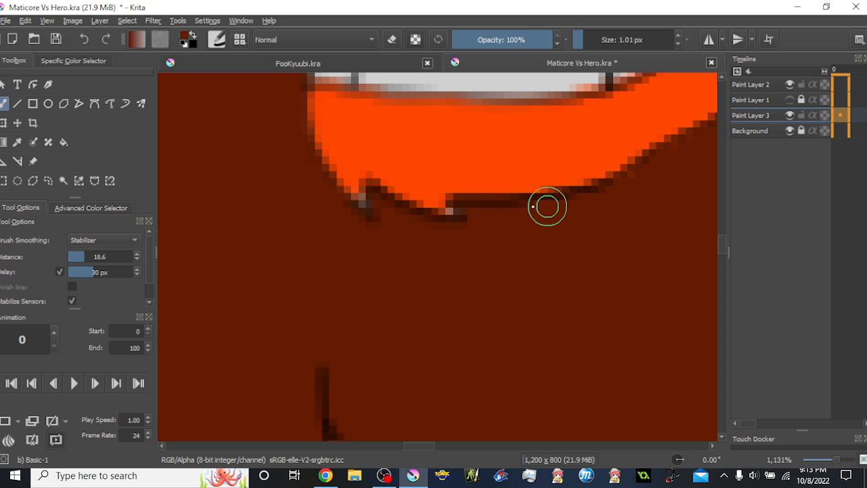
left_click(448, 166, "ctrl")
key("ctrl+z")
left_click_drag(450, 211, 383, 153)
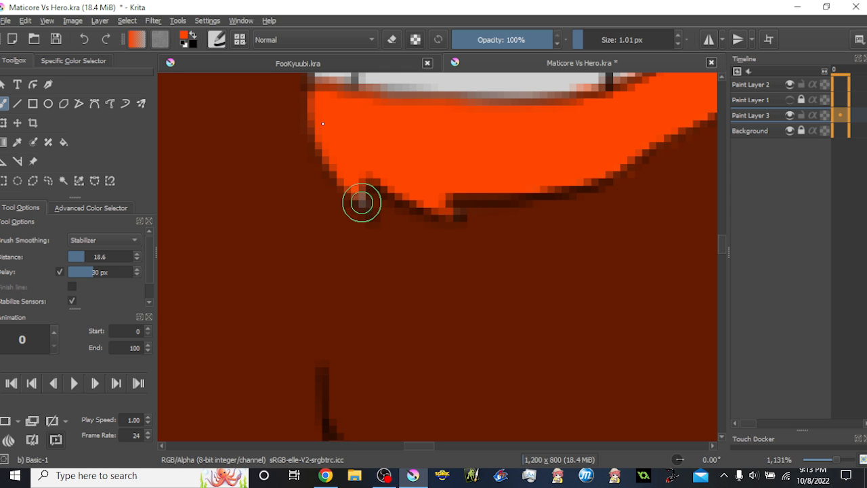
- Fill the pale tip of the lower orange fur spike where the cheek meets the mane
scroll(391, 155, "down", 5)
scroll(497, 159, "up", 6)
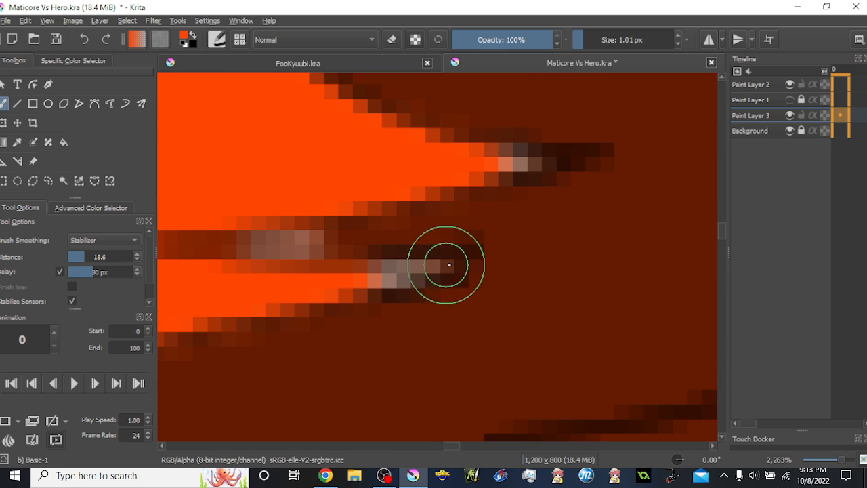
left_click_drag(435, 257, 367, 277)
scroll(647, 232, "down", 1)
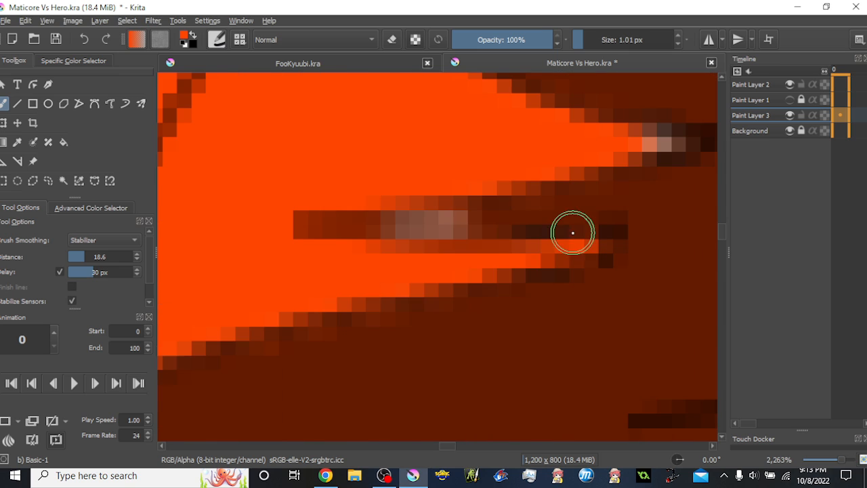
- Paint the pale patch in the mane lock between the cheek spikes dark brown and fill the upper spike's tip with orange
left_click(673, 226, "ctrl")
left_click_drag(381, 230, 591, 197)
left_click_drag(588, 216, 445, 284)
left_click(369, 219, "ctrl")
left_click_drag(519, 211, 556, 207)
- Touch up the pale tips of the mane locks beside the corner of the mouth with dark brown
scroll(368, 201, "down", 4)
left_click_drag(427, 238, 465, 316)
scroll(427, 200, "up", 2)
left_click(424, 305, "ctrl")
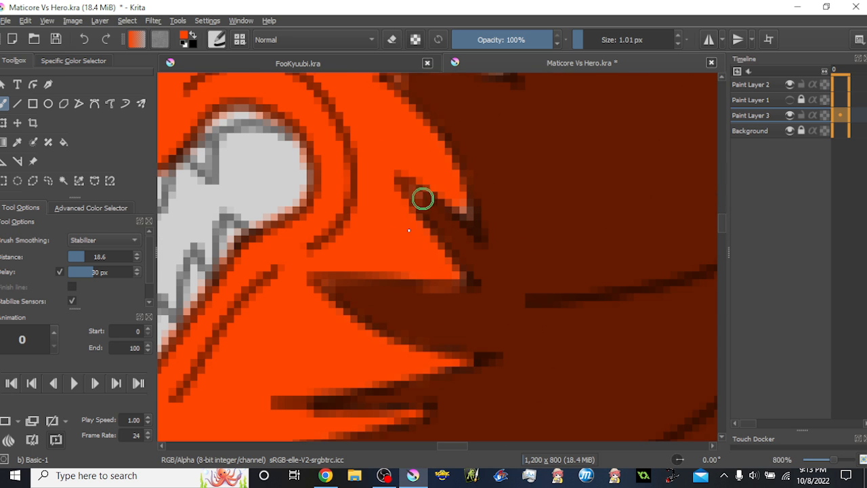
left_click_drag(319, 281, 442, 306)
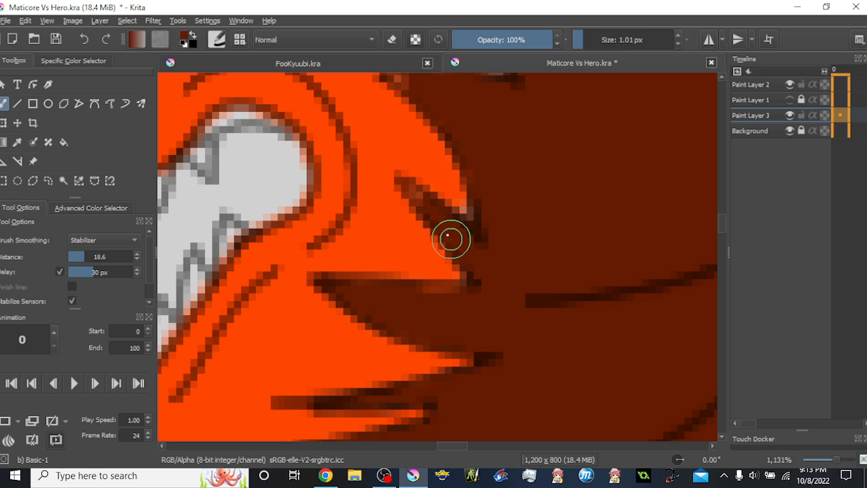
left_click_drag(408, 185, 451, 234)
left_click_drag(486, 189, 487, 292)
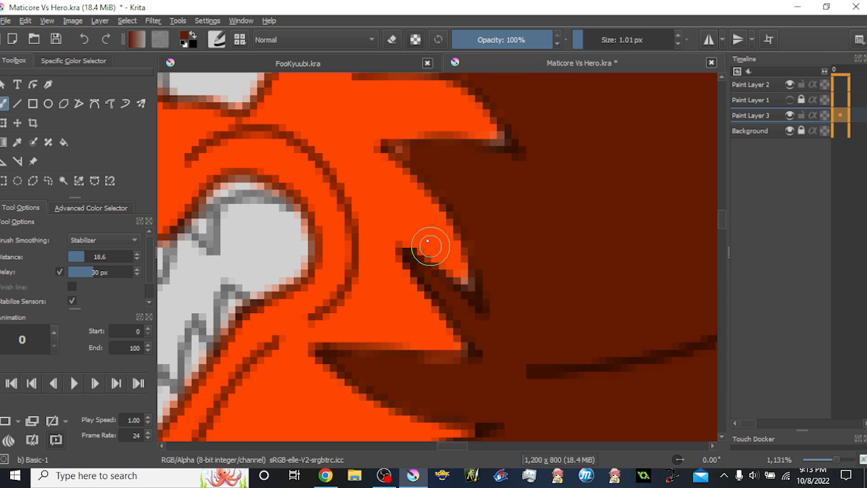
left_click_drag(393, 147, 486, 193)
- Fill the pale cheek spike tips between mouth and eye with orange and touch up the neighbouring mane locks with dark brown
left_click(384, 189, "ctrl")
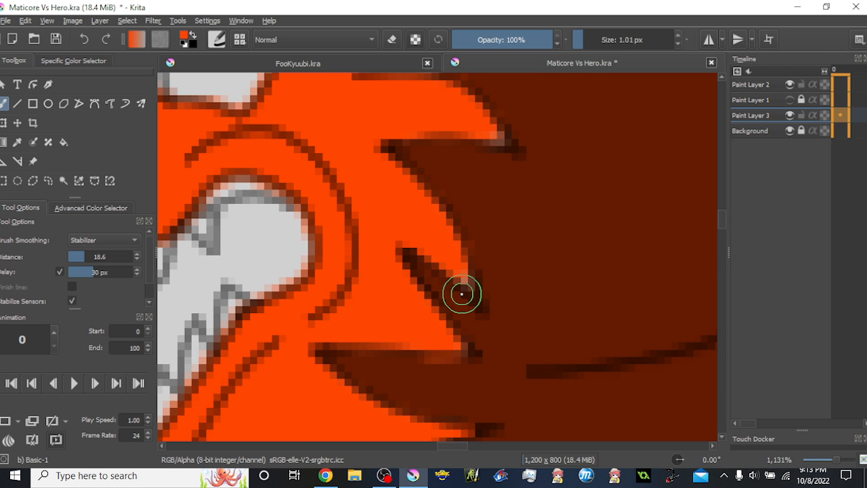
left_click_drag(423, 190, 449, 347)
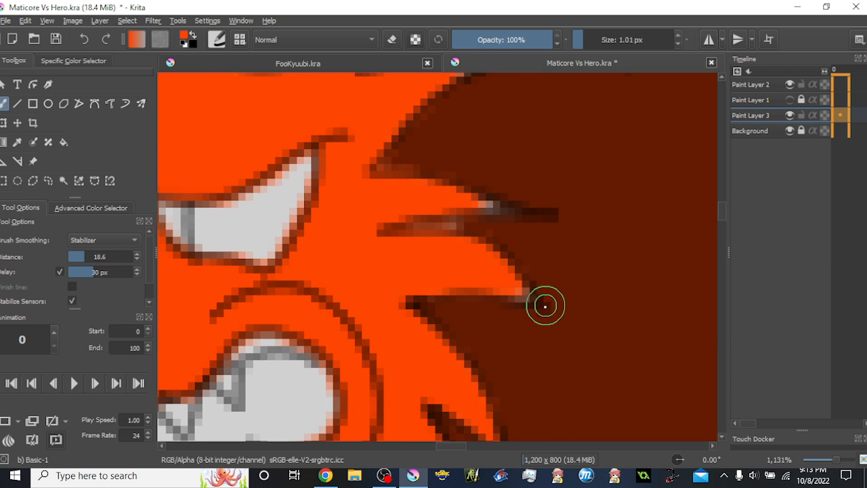
left_click_drag(536, 298, 459, 248)
mouse_move(515, 209)
left_mouse_down()
mouse_move(400, 207)
mouse_move(440, 230)
mouse_move(406, 225)
mouse_move(566, 220)
mouse_move(430, 226)
mouse_move(503, 235)
mouse_move(556, 299)
left_mouse_up()
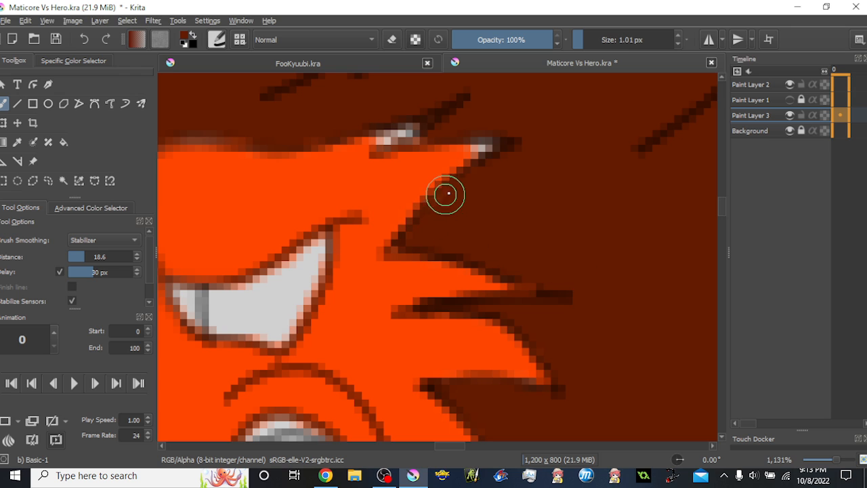
- Pick orange and fill the pale tips of the fur spikes above the outer corner of the eye
left_click(390, 170, "ctrl")
left_click_drag(503, 143, 430, 165)
left_click_drag(370, 195, 445, 266)
mouse_move(514, 184)
left_mouse_down()
mouse_move(394, 229)
mouse_move(464, 227)
mouse_move(587, 182)
mouse_move(493, 214)
left_mouse_up()
- Pick dark brown and paint over the pale spots along the mane's edge above the eye and brow
left_click(587, 182, "ctrl")
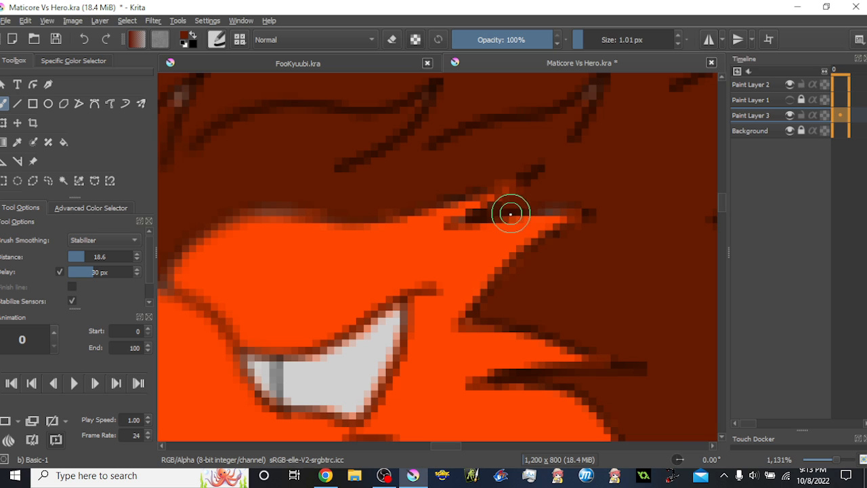
left_click_drag(501, 208, 629, 209)
mouse_move(343, 210)
left_mouse_down()
mouse_move(512, 207)
mouse_move(445, 200)
mouse_move(350, 218)
left_mouse_up()
mouse_move(403, 202)
left_mouse_down()
mouse_move(389, 217)
mouse_move(422, 201)
mouse_move(535, 206)
mouse_move(447, 207)
left_mouse_up()
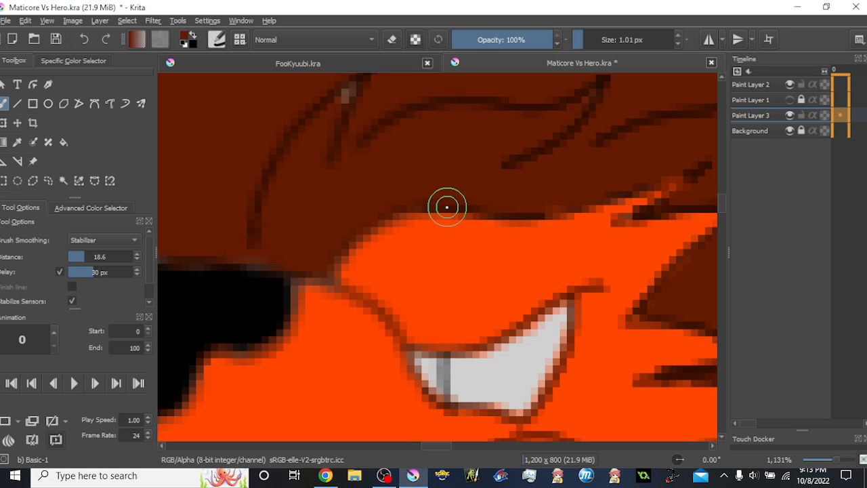
mouse_move(339, 148)
left_mouse_down()
mouse_move(436, 185)
mouse_move(414, 227)
mouse_move(434, 158)
mouse_move(378, 234)
mouse_move(578, 135)
left_mouse_up()
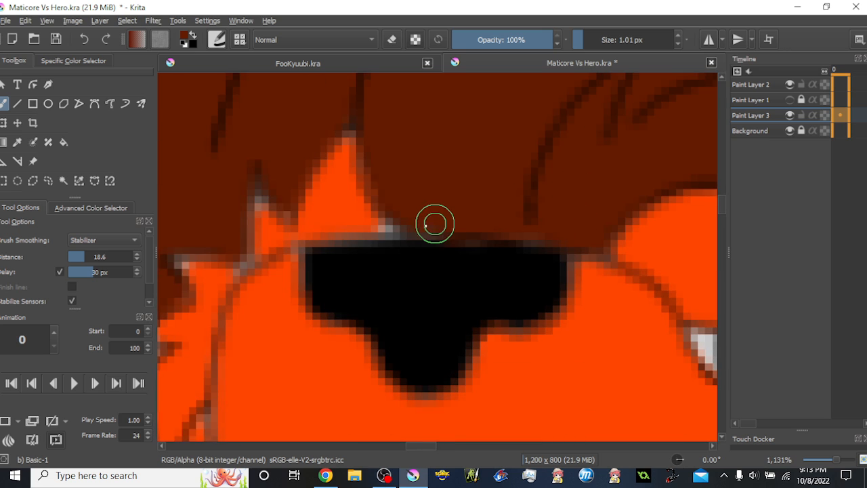
- Cover the pale spots along the nose's upper edge, using orange for the adjoining fur and black for the nose
left_click(379, 230, "ctrl")
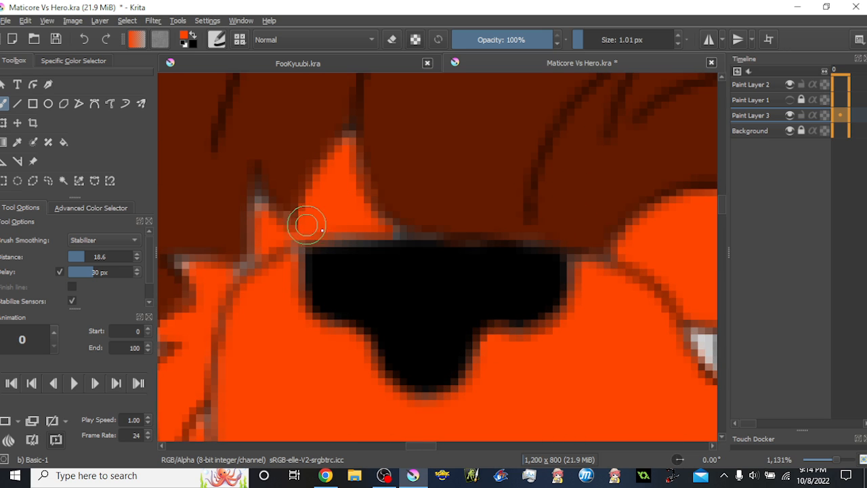
left_click(348, 261, "ctrl")
mouse_move(305, 274)
left_mouse_down()
mouse_move(320, 308)
mouse_move(350, 320)
mouse_move(382, 361)
mouse_move(420, 384)
mouse_move(452, 378)
mouse_move(488, 321)
mouse_move(548, 312)
mouse_move(565, 270)
mouse_move(556, 253)
mouse_move(522, 248)
mouse_move(398, 247)
mouse_move(316, 255)
mouse_move(293, 270)
mouse_move(298, 280)
mouse_move(329, 268)
left_mouse_up()
left_click_drag(331, 264, 406, 264)
left_click(437, 193, "ctrl")
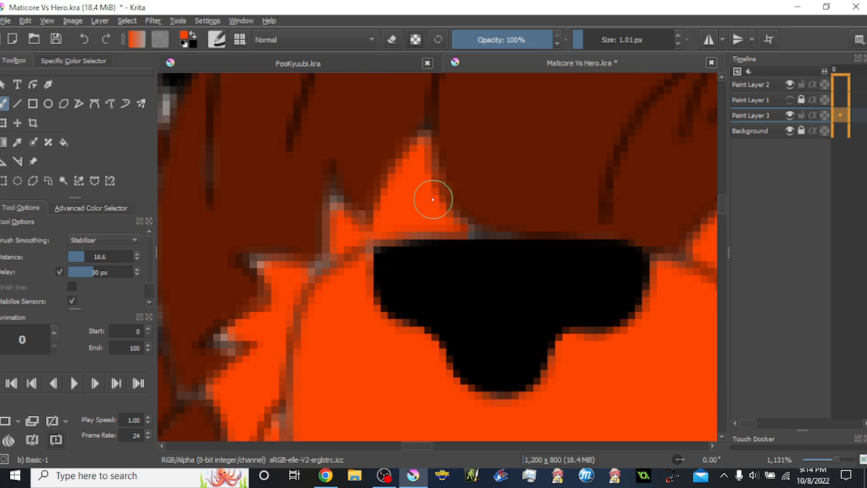
left_click(496, 282, "ctrl")
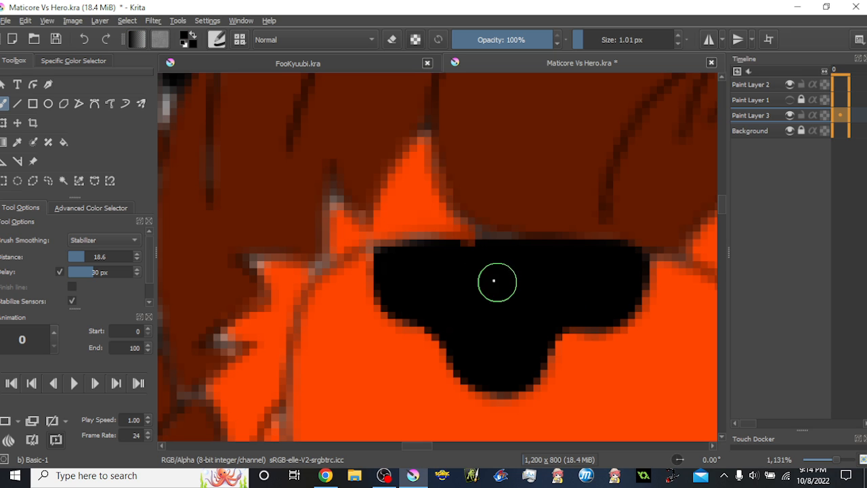
left_click_drag(454, 246, 529, 252)
- Pick orange and fill the pale tips of the small fur spikes beside the nose and along the face's mane edge
left_click(409, 206, "ctrl")
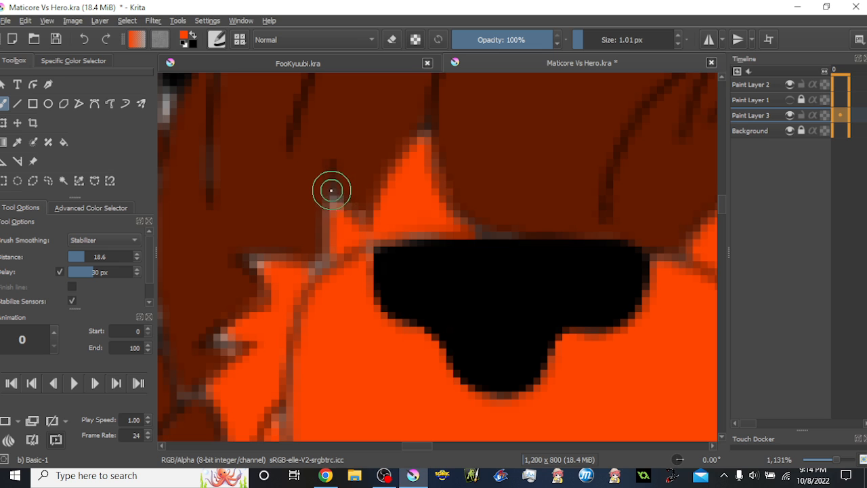
left_click_drag(349, 238, 357, 259)
left_click(343, 210, "ctrl")
left_click_drag(335, 196, 346, 246)
left_click_drag(309, 275, 441, 193)
mouse_move(374, 180)
left_mouse_down()
mouse_move(447, 194)
mouse_move(434, 211)
mouse_move(341, 259)
mouse_move(434, 245)
left_mouse_up()
left_click_drag(393, 286, 429, 216)
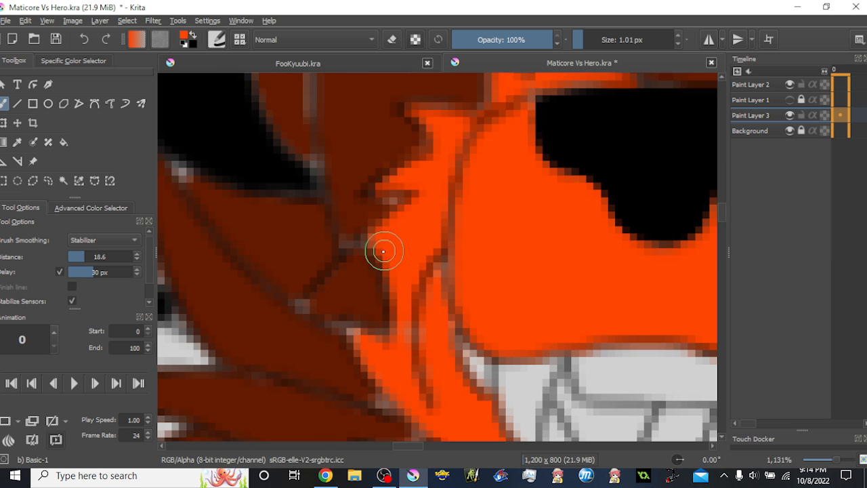
- Touch up the pale spots around the mane lock tip and the cheek's curved line beside the muzzle
mouse_move(364, 215)
left_mouse_down()
mouse_move(387, 214)
mouse_move(408, 198)
mouse_move(352, 217)
mouse_move(387, 236)
left_mouse_up()
mouse_move(444, 260)
left_mouse_down()
mouse_move(489, 201)
mouse_move(471, 218)
left_mouse_up()
left_click(495, 204, "ctrl")
left_click_drag(420, 285, 428, 250)
left_click_drag(403, 206, 408, 172)
- Cover the pale spots where the mane locks meet beside the cheek, using dark brown for the mane and orange for the fur
left_click(382, 176, "ctrl")
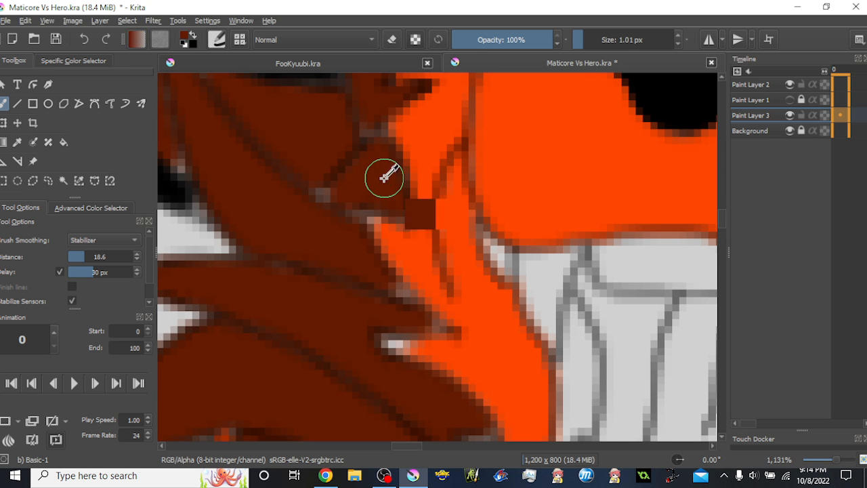
left_click(430, 132, "ctrl")
left_click_drag(387, 132, 447, 130)
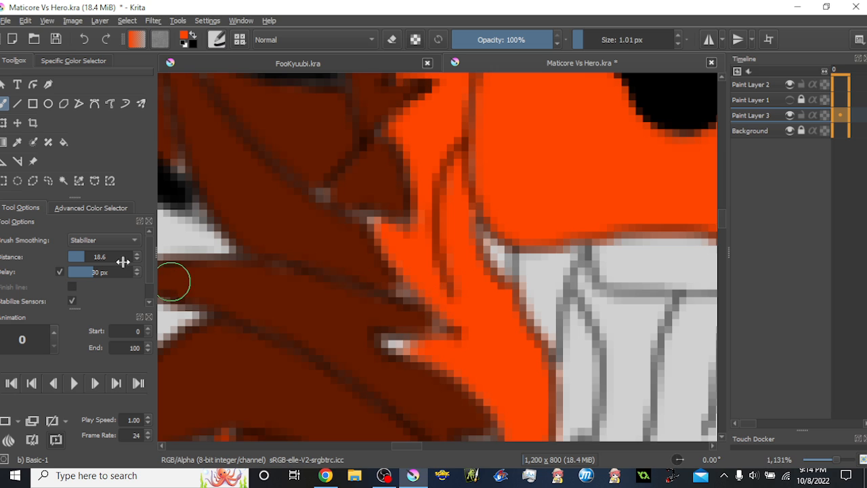
left_click_drag(420, 235, 451, 157)
left_click_drag(404, 143, 454, 183)
left_click_drag(388, 135, 440, 171)
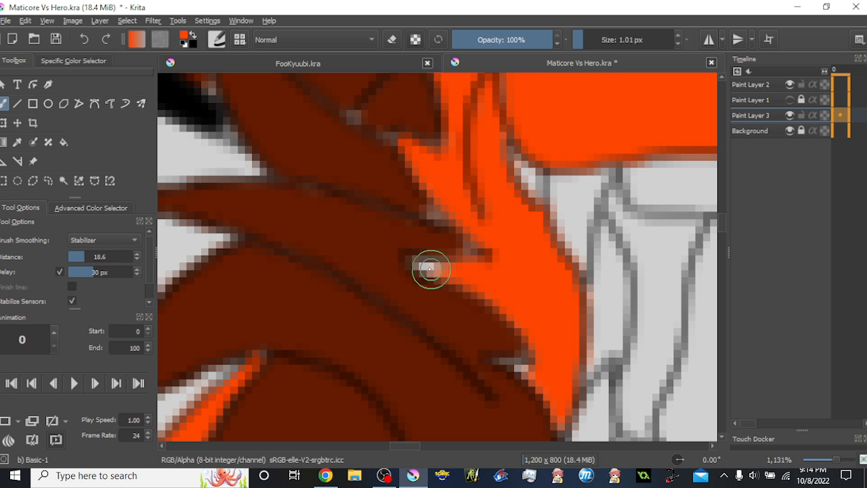
- Fill the two pale notches between the mane locks beside the open mouth with orange
mouse_move(413, 262)
left_mouse_down()
mouse_move(535, 289)
mouse_move(482, 261)
left_mouse_up()
left_click_drag(397, 246, 505, 250)
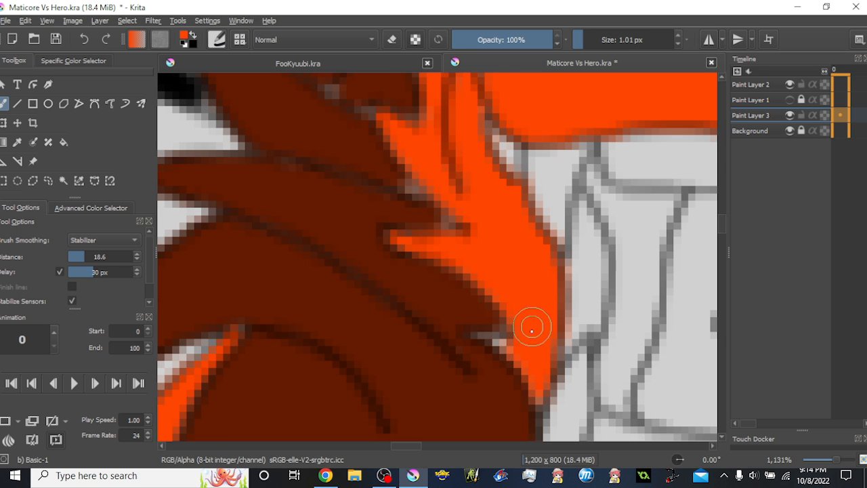
left_click_drag(524, 356, 513, 332)
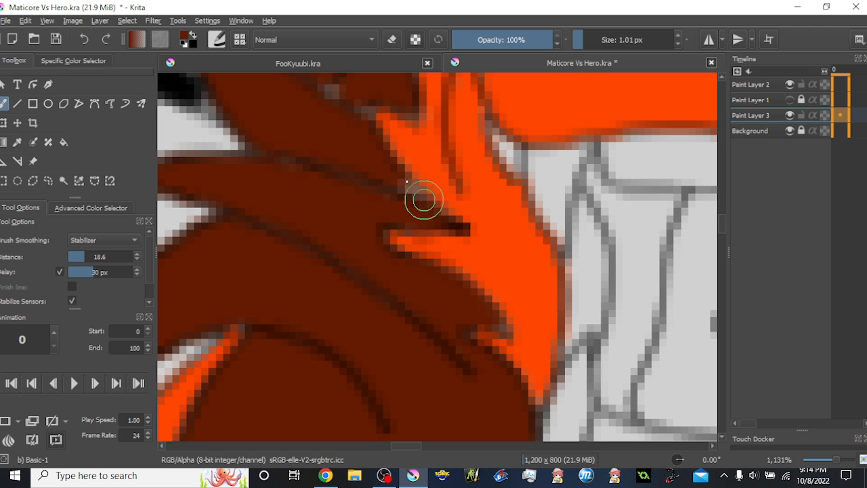
- Paint the remaining pale spots on the mane locks beside the cheek dark brown
left_click_drag(340, 137, 413, 265)
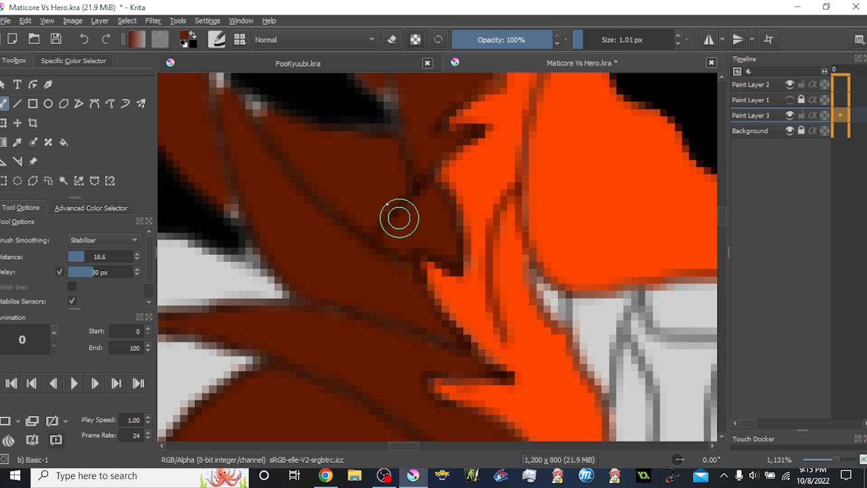
scroll(402, 222, "down", 6)
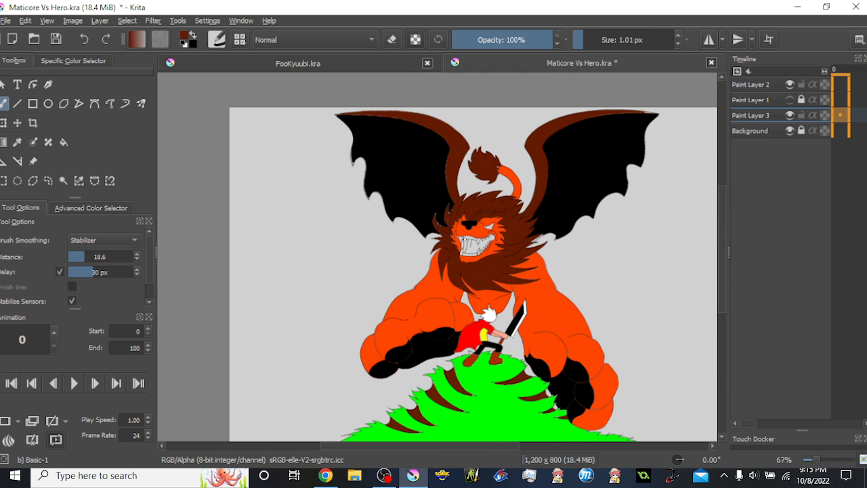
- Pick the wing's black and cover the pale spots along the wing area between the outer mane locks
scroll(467, 230, "up", 7)
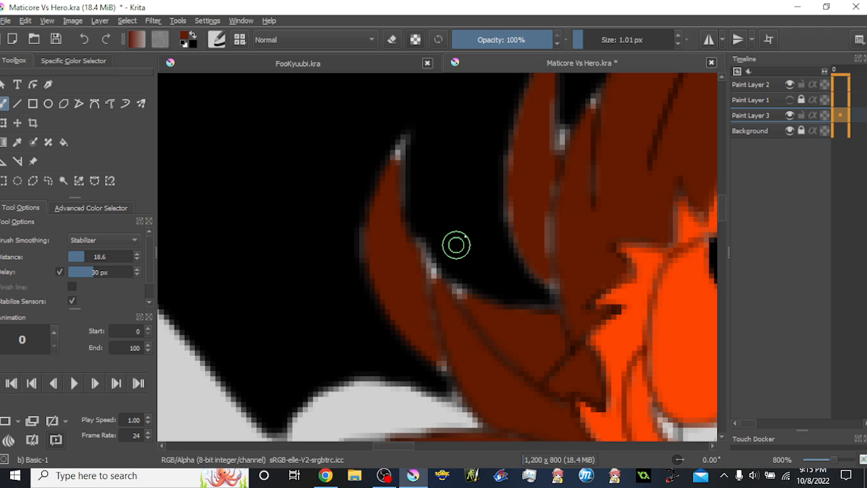
left_click(468, 233, "ctrl")
left_click_drag(469, 235, 499, 265)
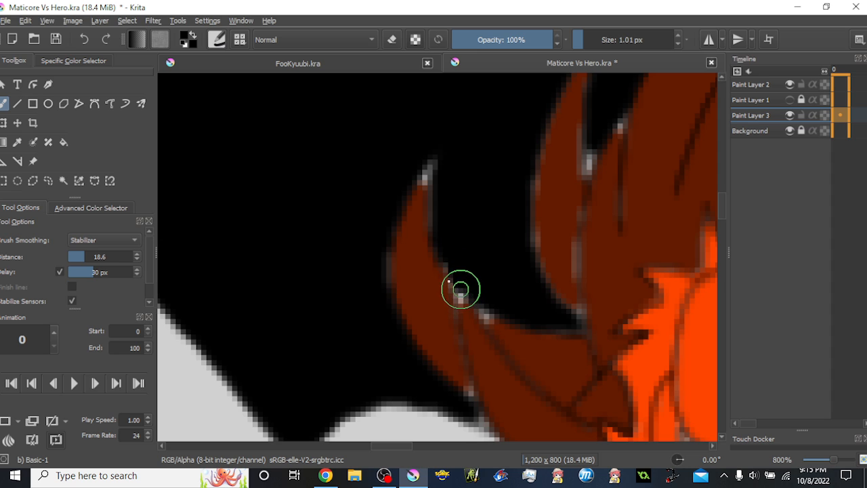
mouse_move(457, 292)
left_mouse_down()
mouse_move(548, 327)
mouse_move(546, 339)
left_mouse_up()
- Pick dark brown and fill the pale spots at the joints of the outer mane locks against the wing
left_click(535, 350, "ctrl")
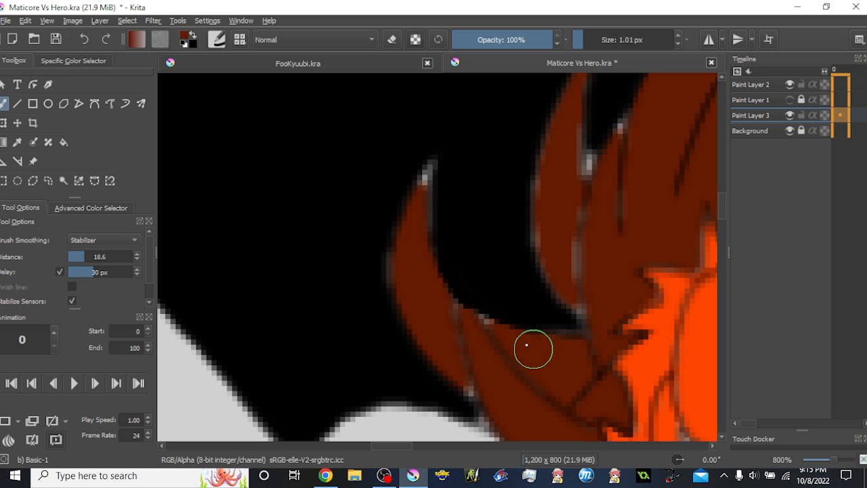
mouse_move(476, 310)
left_mouse_down()
mouse_move(532, 348)
mouse_move(470, 221)
left_mouse_up()
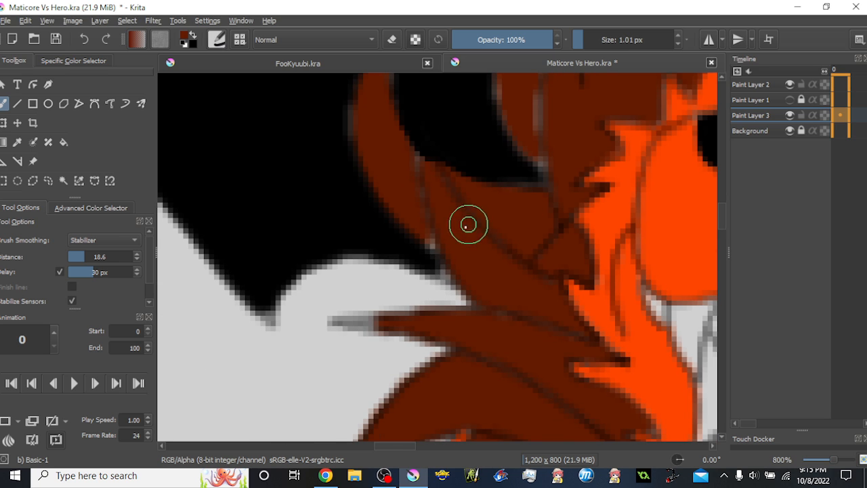
left_click_drag(416, 232, 479, 335)
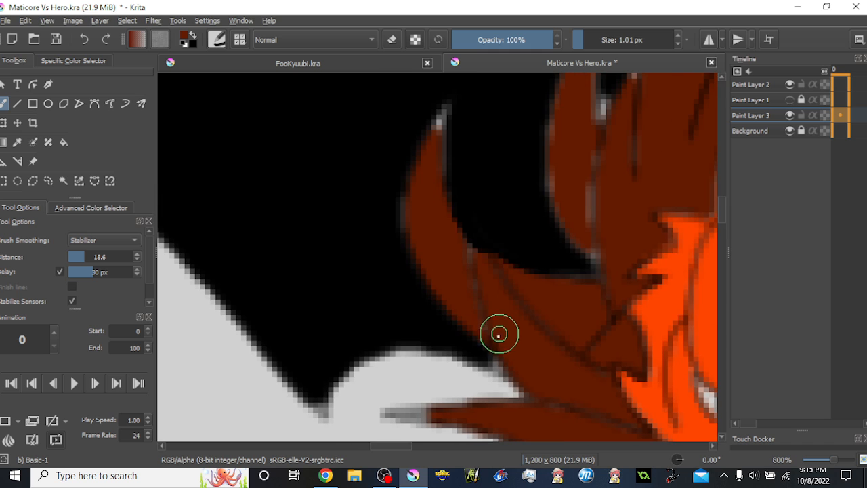
- Paint the pale tip, inner edge and outer edge of the curved outer mane lock dark brown
left_click_drag(462, 279, 478, 330)
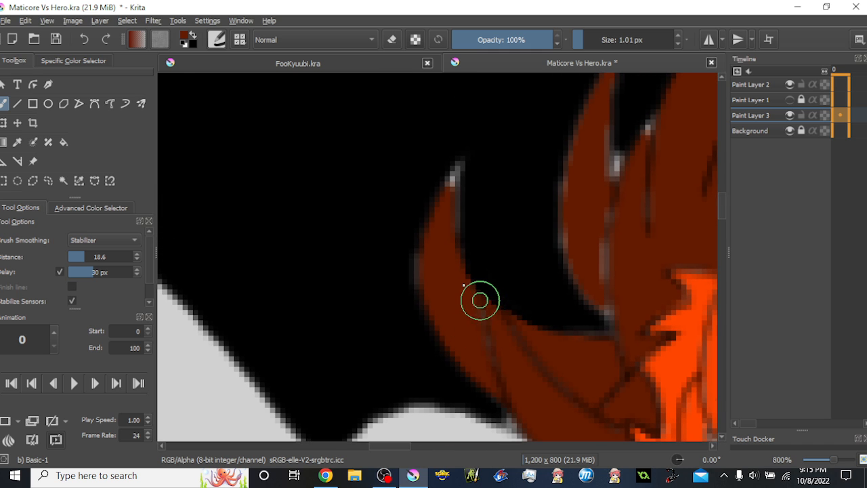
mouse_move(458, 167)
left_mouse_down()
mouse_move(433, 226)
mouse_move(428, 286)
left_mouse_up()
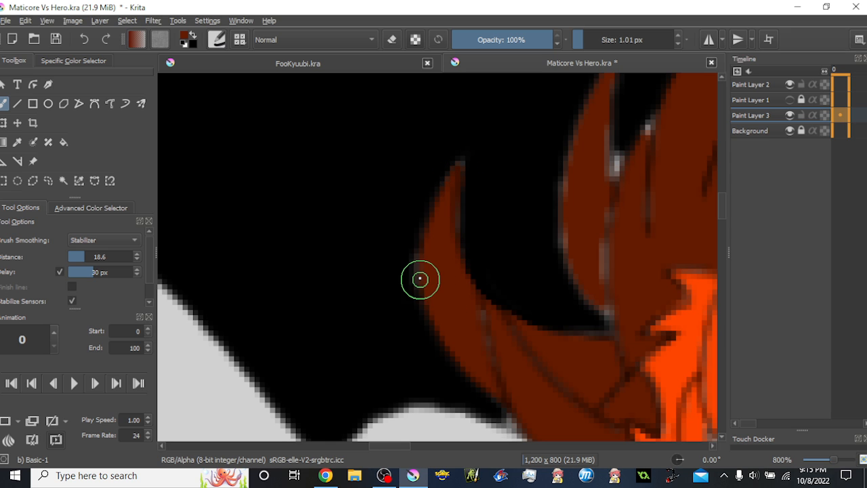
left_click_drag(458, 181, 399, 281)
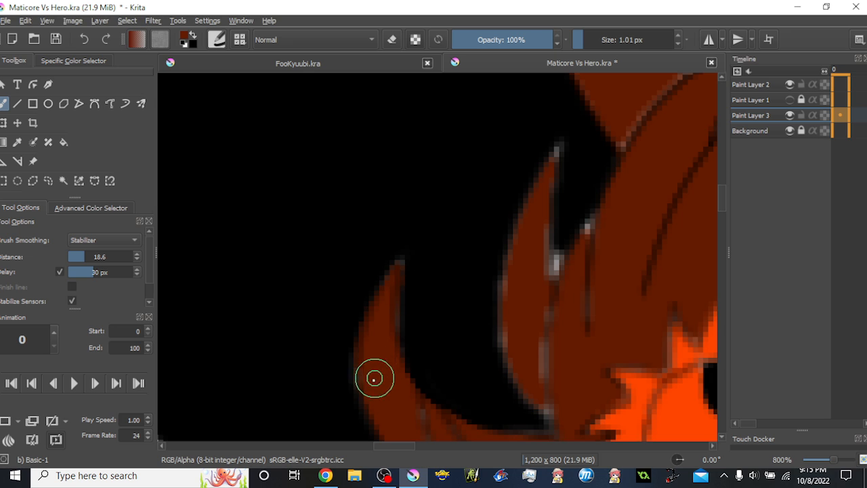
- Pick the wing's black and cover the pale fringe around both sides of the curved outer mane lock
left_click(321, 377, "ctrl")
left_click_drag(353, 378, 390, 271)
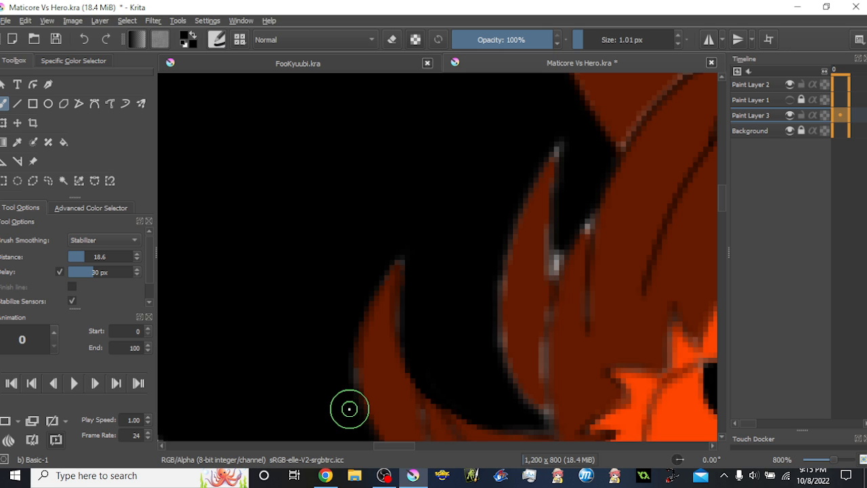
mouse_move(351, 402)
left_mouse_down()
mouse_move(364, 329)
mouse_move(393, 275)
left_mouse_up()
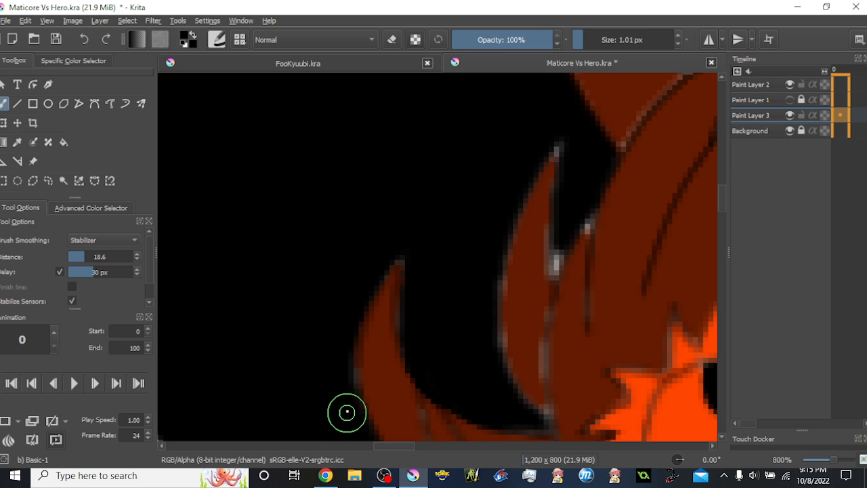
mouse_move(350, 369)
left_mouse_down()
mouse_move(392, 261)
mouse_move(409, 354)
left_mouse_up()
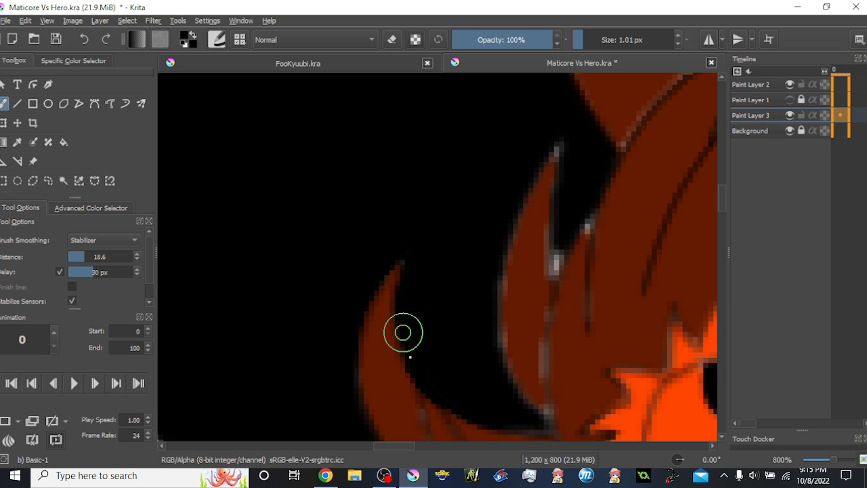
left_click_drag(437, 386, 441, 381)
left_click_drag(448, 348, 372, 317)
- Pick dark brown and cover the pale seam, outer edge and tip of the neighbouring upright mane lock
left_click(444, 313, "ctrl")
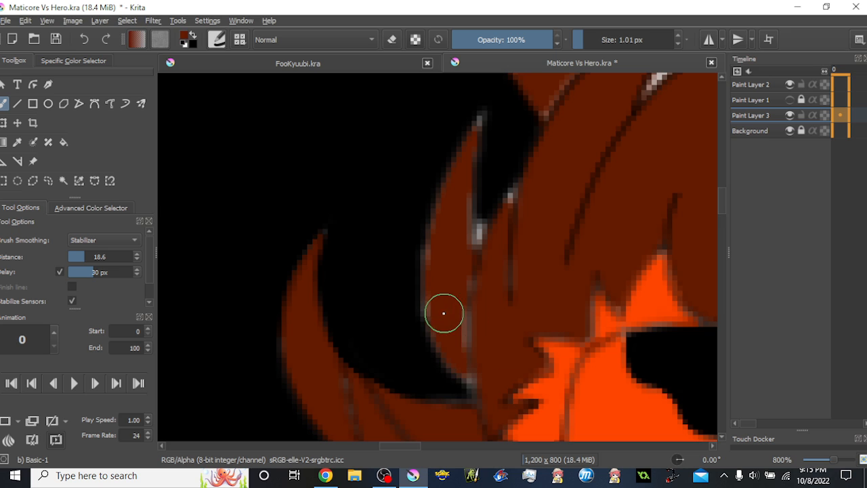
left_click_drag(472, 384, 475, 252)
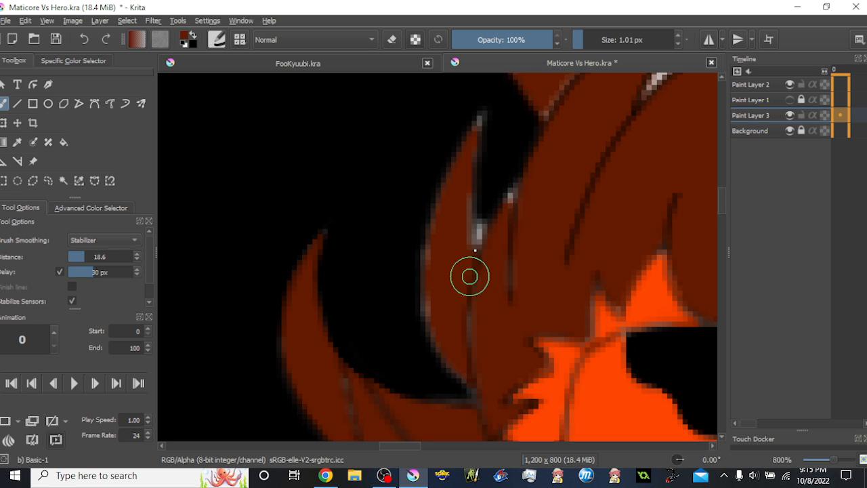
mouse_move(468, 290)
left_mouse_down()
mouse_move(477, 384)
mouse_move(433, 328)
left_mouse_up()
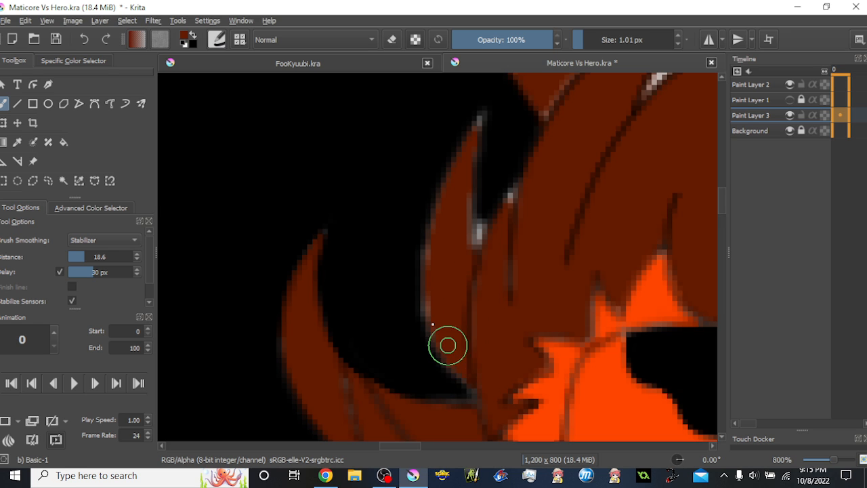
mouse_move(433, 295)
left_mouse_down()
mouse_move(426, 251)
mouse_move(454, 194)
mouse_move(430, 324)
left_mouse_up()
left_click_drag(428, 289, 452, 198)
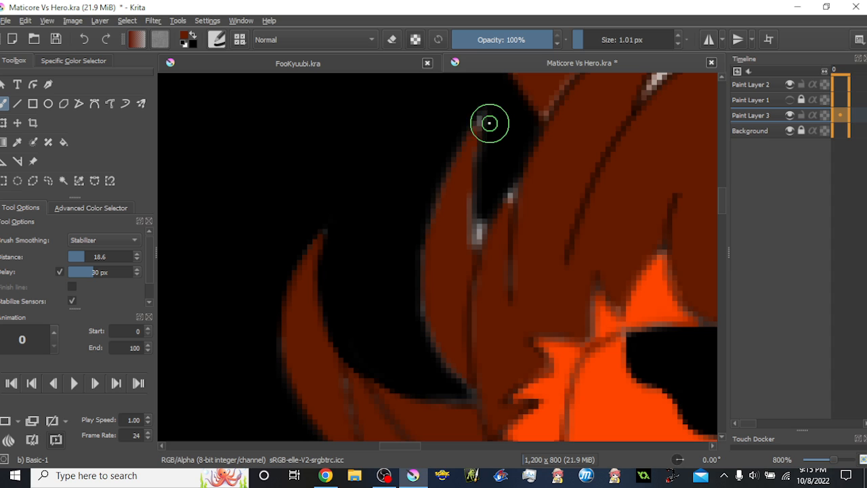
left_click_drag(466, 160, 442, 247)
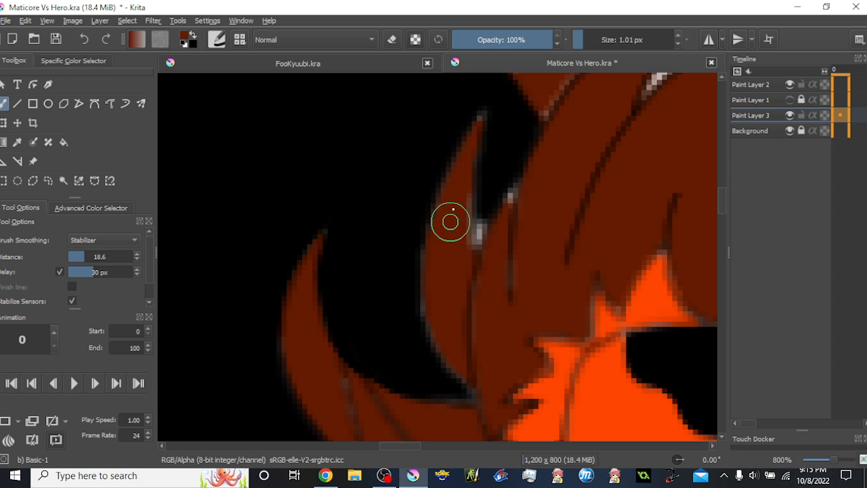
left_click_drag(462, 161, 455, 215)
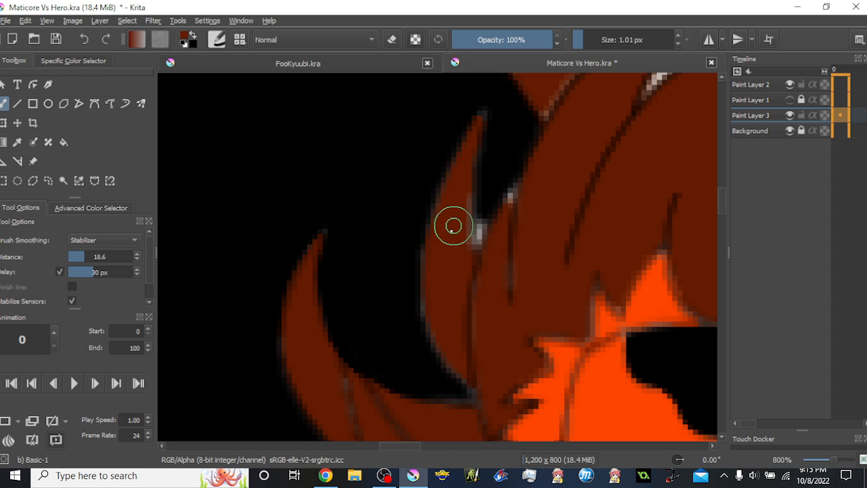
left_click_drag(467, 257, 433, 330)
- Pick black and fill the pale notch between the upright mane lock and the main mane
left_click(460, 241, "ctrl")
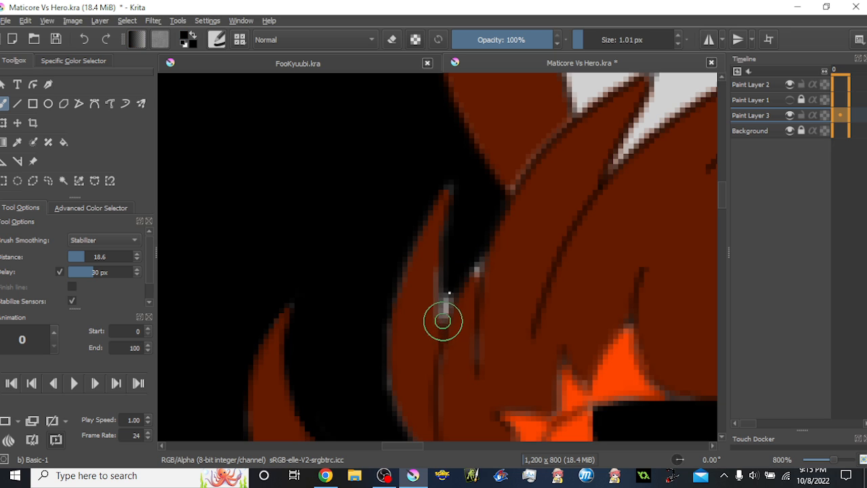
left_click_drag(453, 238, 452, 319)
mouse_move(436, 277)
left_mouse_down()
mouse_move(449, 231)
mouse_move(461, 338)
mouse_move(453, 350)
left_mouse_up()
- Pick dark brown and cover the pale spots on the next lock's tip and along the seam between mane and wing arm
left_click(435, 339, "ctrl")
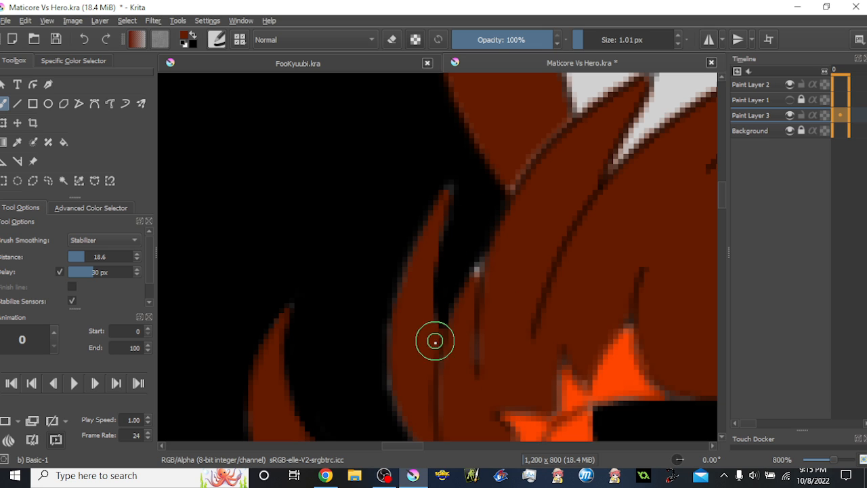
left_click_drag(459, 218, 410, 290)
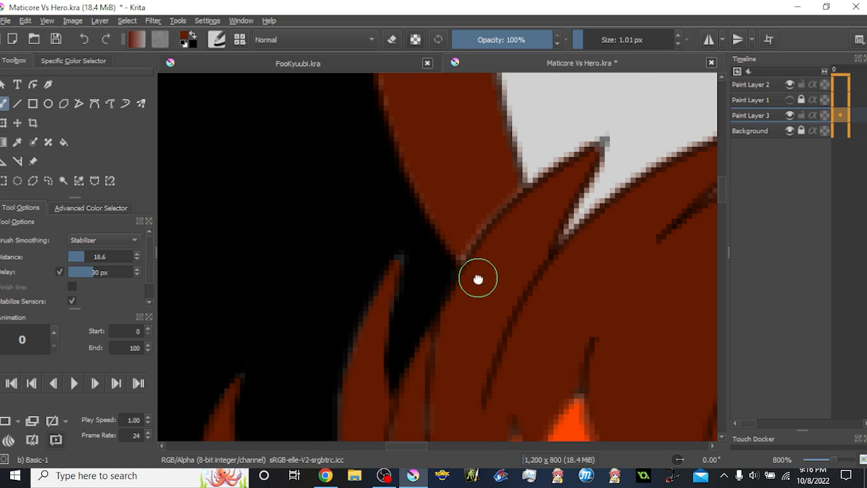
left_click_drag(477, 277, 444, 315)
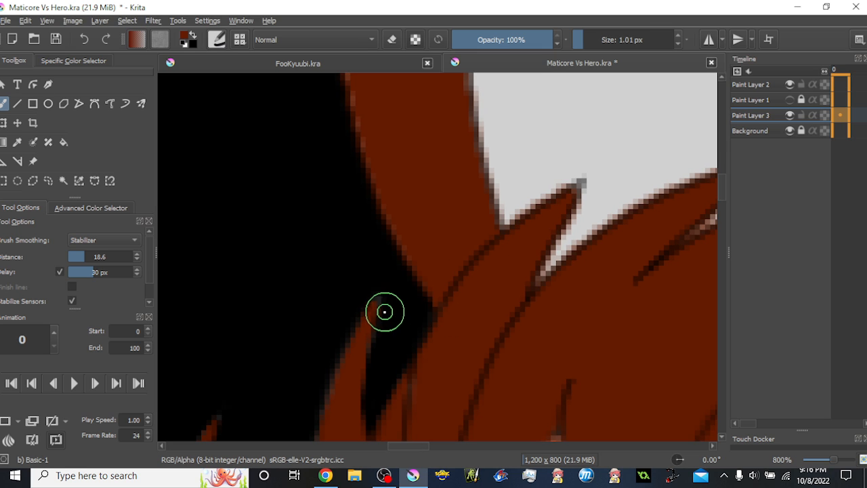
- Pick dark brown and paint over the pale spots on the mane locks above the eye
left_click(390, 290, "ctrl")
scroll(391, 291, "down", 3)
scroll(491, 308, "down", 3)
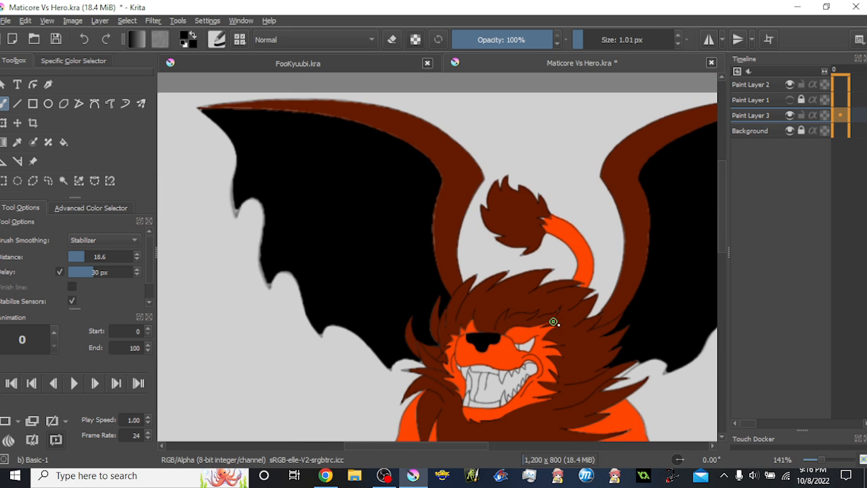
scroll(556, 321, "up", 7)
mouse_move(458, 292)
left_mouse_down()
mouse_move(424, 309)
mouse_move(383, 311)
left_mouse_up()
key("ctrl+z")
left_click(455, 292, "ctrl")
left_click_drag(463, 292, 357, 318)
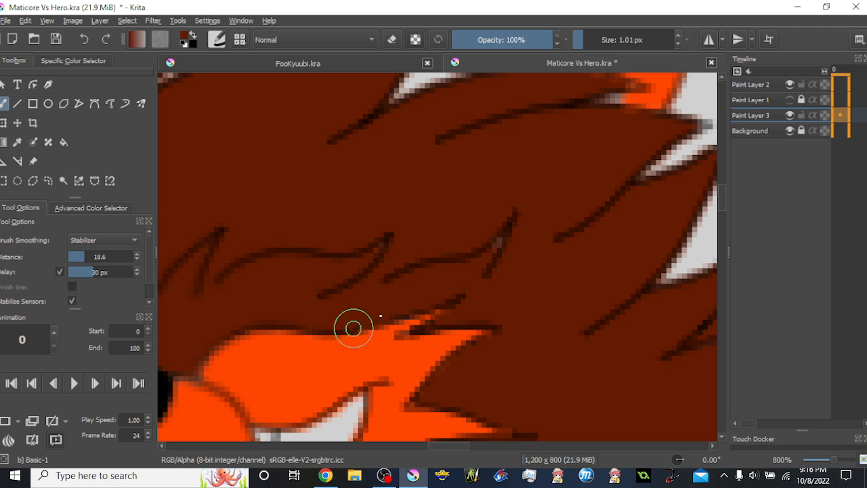
- Touch up the mane lock tip over the tail base in dark brown and fill the pale notch beneath it with orange
scroll(461, 264, "up", 3)
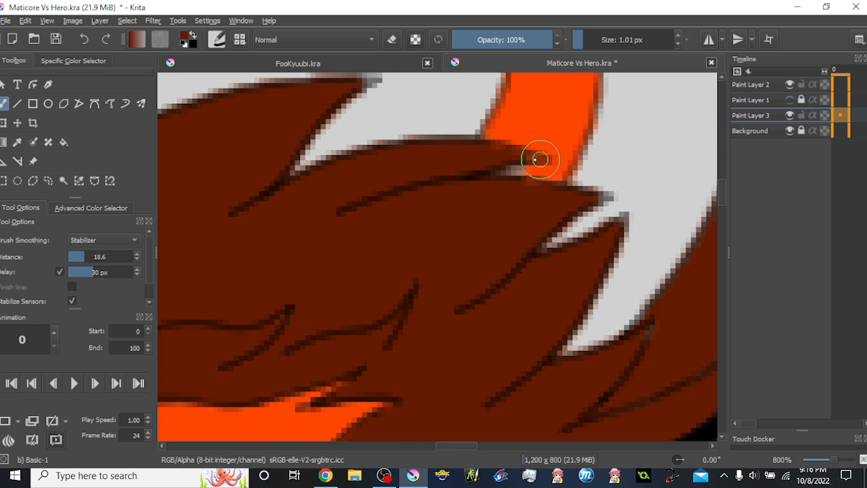
left_click_drag(496, 142, 440, 150)
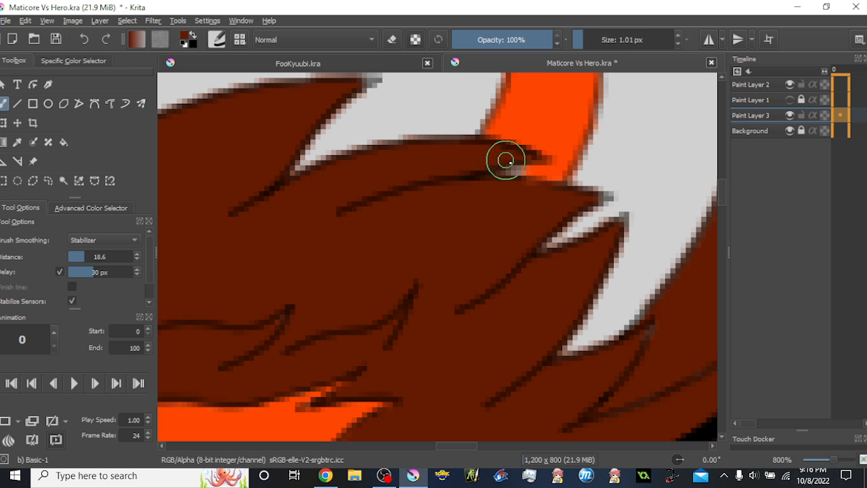
left_click(558, 124, "ctrl")
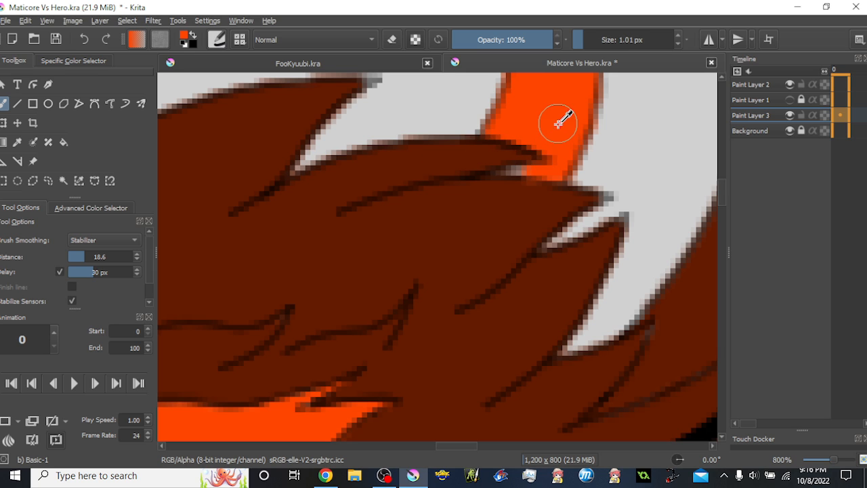
left_click(460, 154, "ctrl")
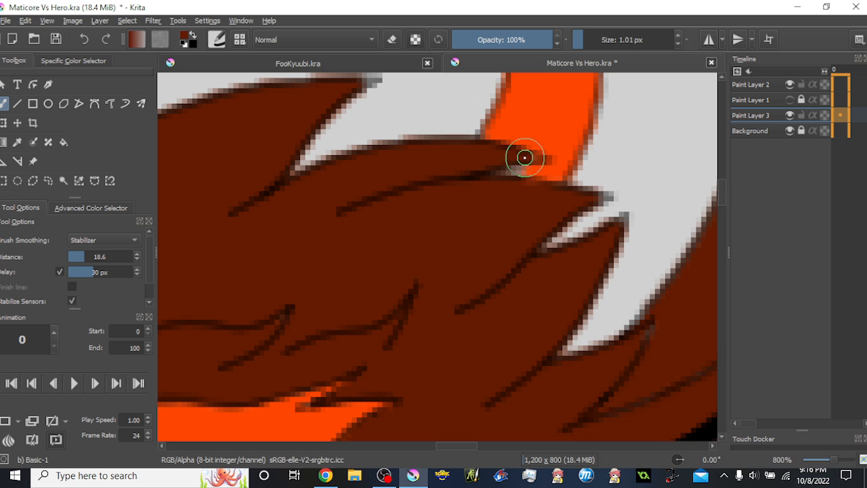
key("ctrl+z")
left_click_drag(504, 173, 547, 170)
left_click_drag(449, 158, 519, 192)
- Pick dark brown and touch up the pale edges of the locks along the top of the mane
left_click(387, 181, "ctrl")
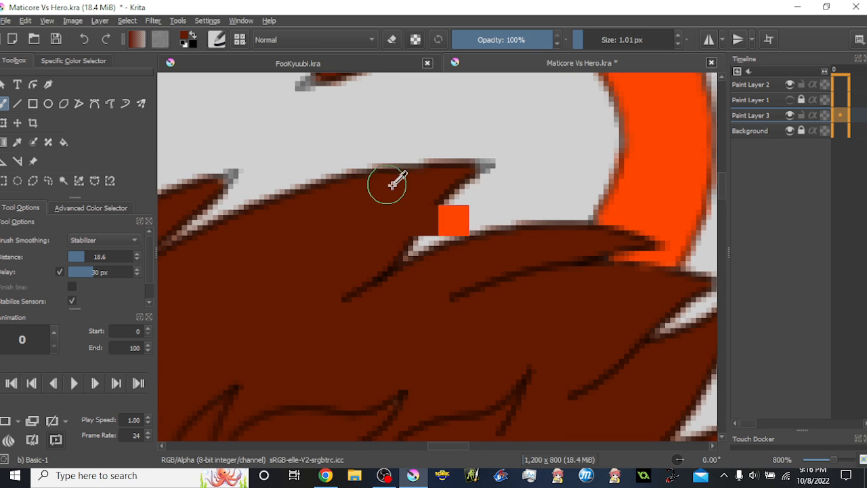
left_click_drag(399, 192, 571, 182)
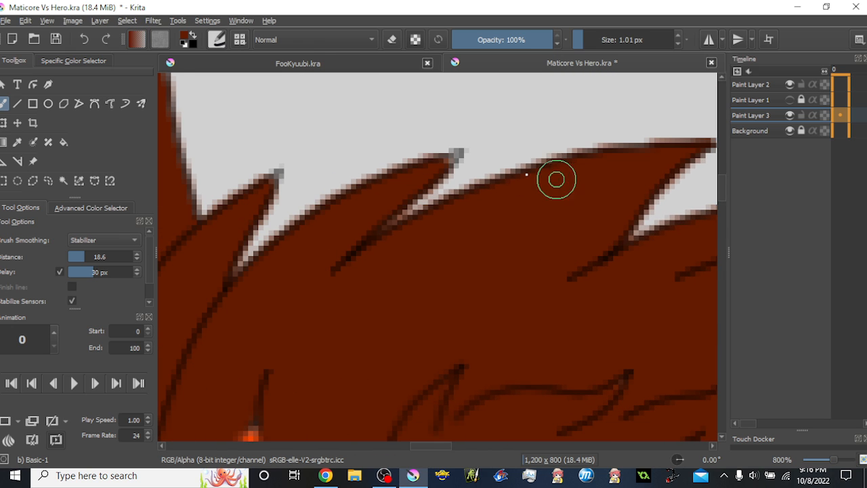
left_click_drag(382, 194, 410, 169)
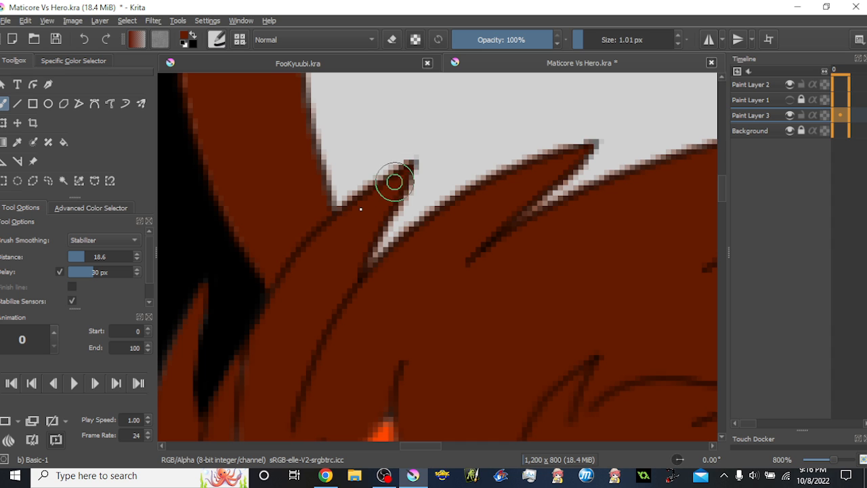
- Cover the pale specks between the right-hand wing's brown arm and black membrane with dark brown, using the Fill tool
scroll(406, 170, "down", 4)
scroll(474, 192, "up", 3)
scroll(580, 279, "up", 3)
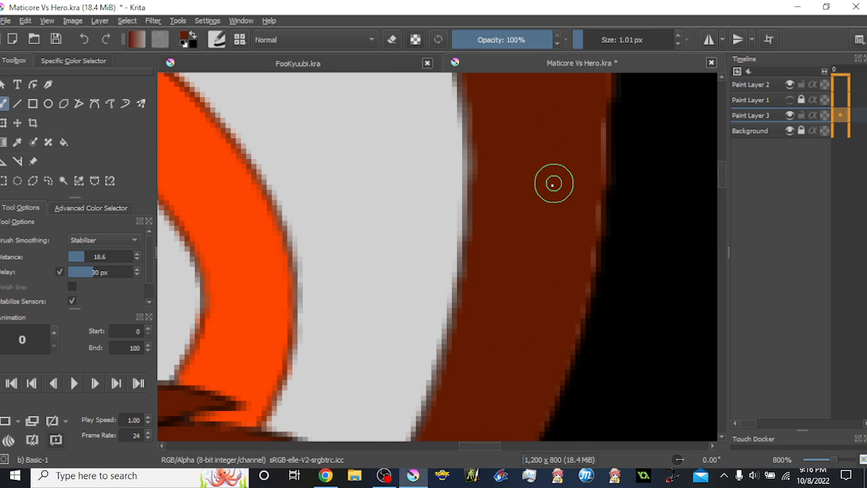
scroll(555, 180, "up", 1)
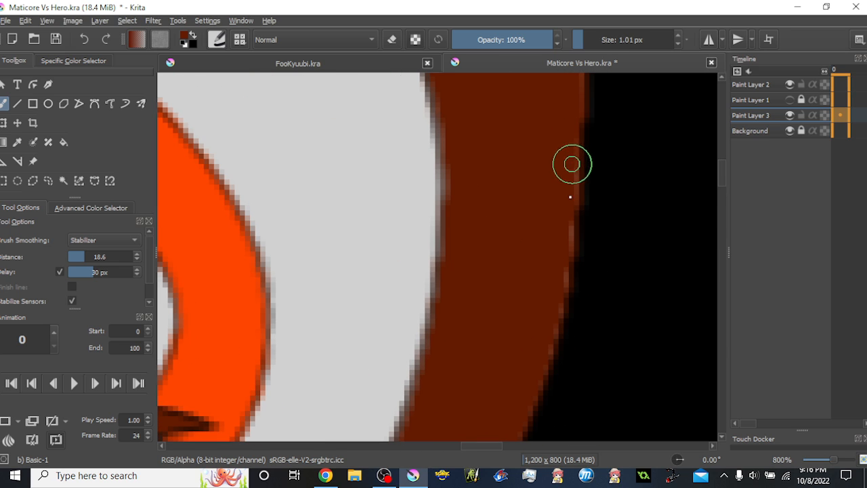
scroll(513, 218, "down", 1)
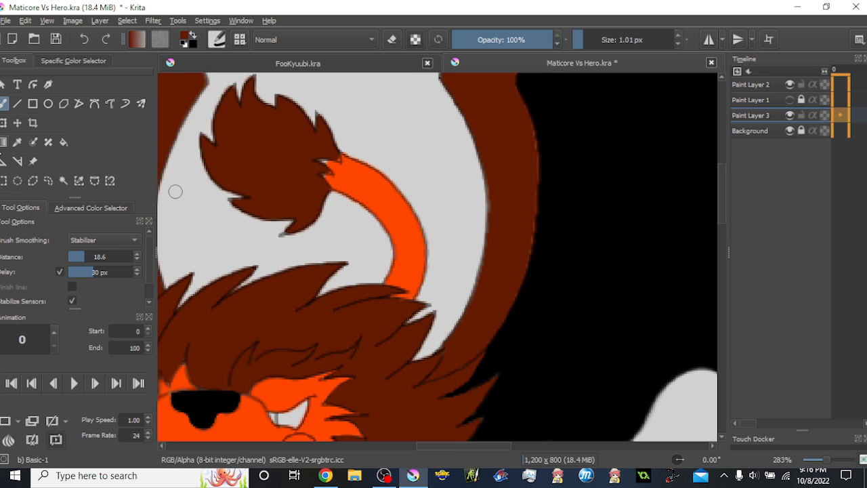
left_click(63, 143)
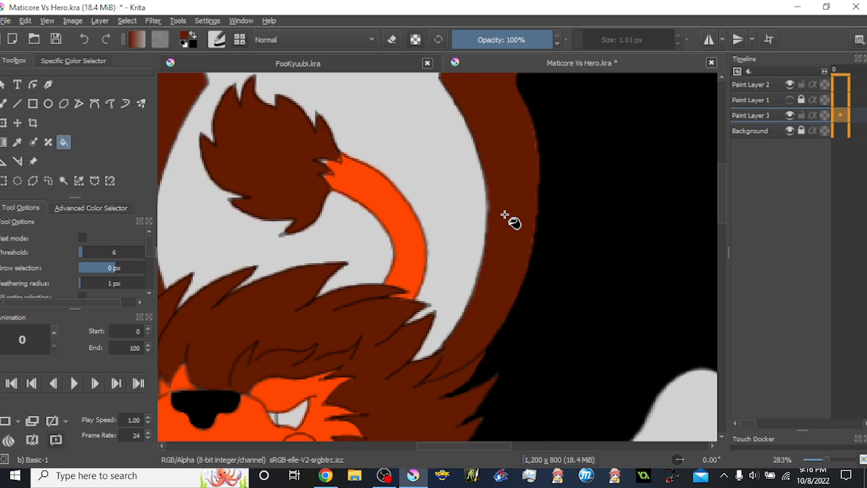
left_click_drag(537, 141, 420, 356)
- Inspect the brown arms of both wings up to their tips for remaining pale specks
left_click_drag(336, 319, 770, 271)
left_click_drag(480, 242, 603, 272)
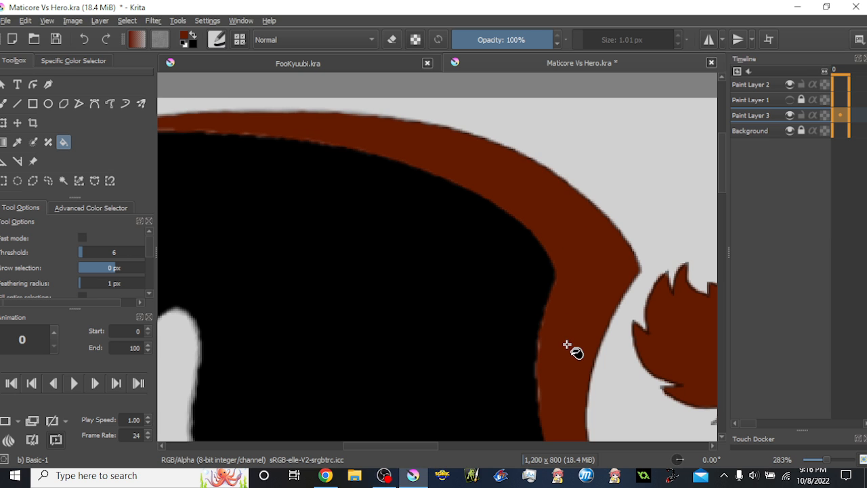
left_click_drag(364, 220, 231, 163)
left_click_drag(695, 232, 244, 236)
left_click_drag(338, 210, 245, 259)
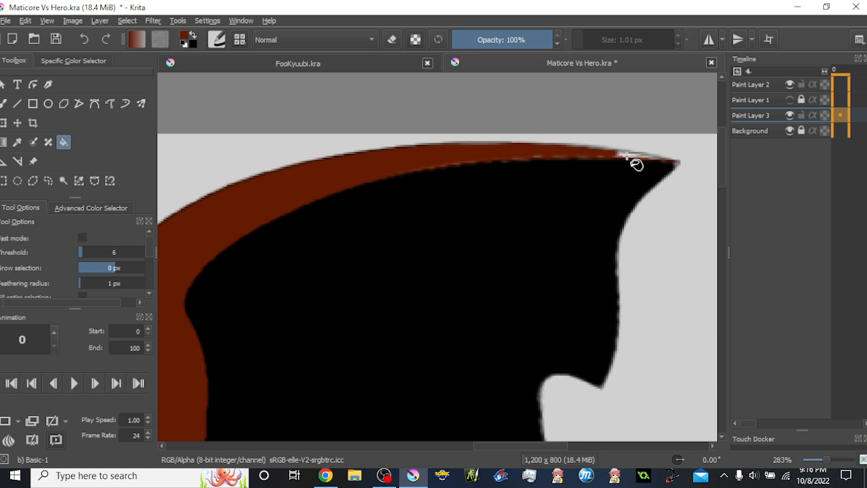
scroll(607, 166, "down", 1)
scroll(487, 197, "up", 1)
scroll(457, 287, "up", 1)
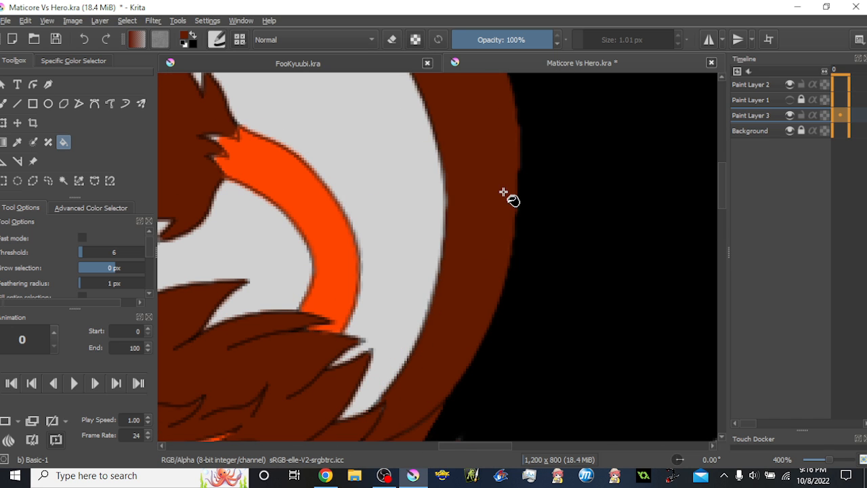
- Switch back to the brush, pick black and smooth the membrane's edge along the right-hand wing's brown arm
left_click_drag(503, 204, 478, 291)
key("b")
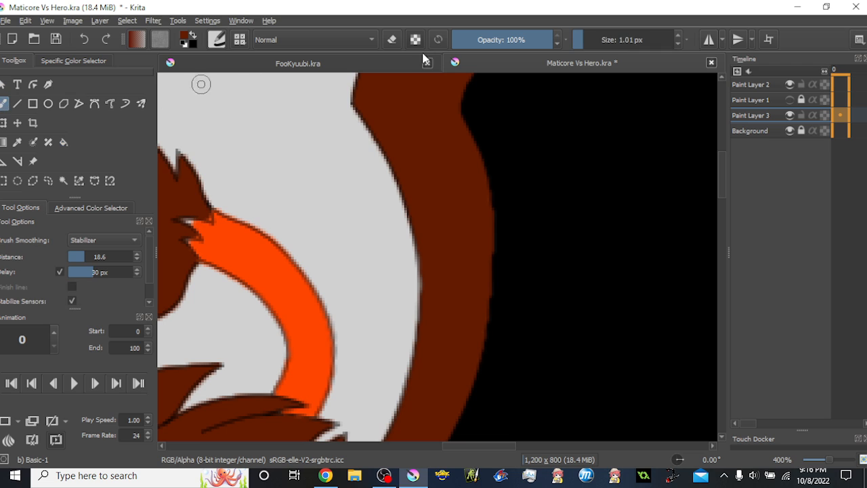
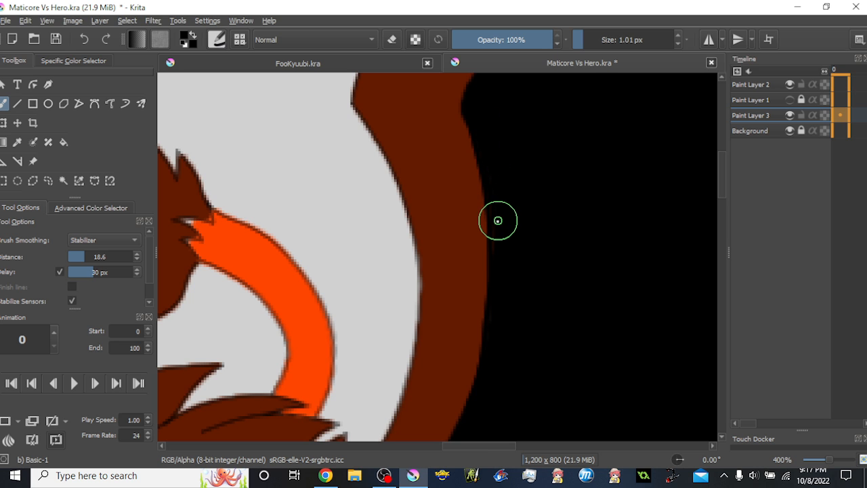
scroll(494, 282, "up", 10)
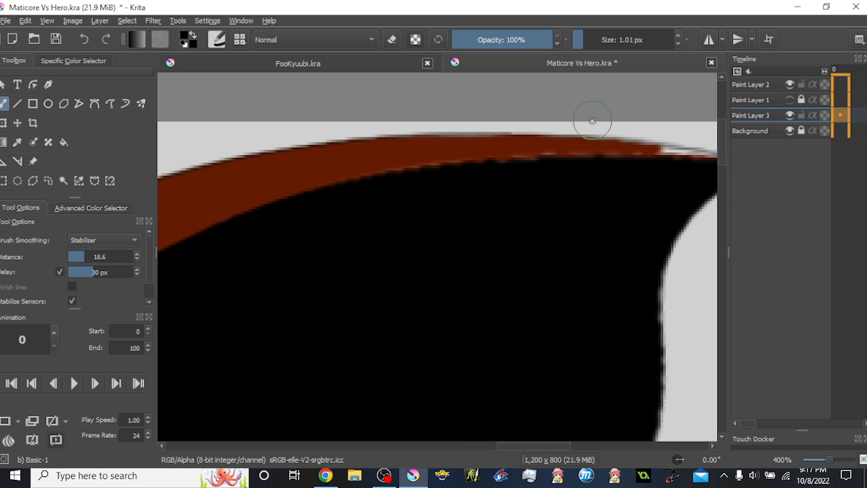
- Sample the dark brown and cover the pale gap and specks at the tip of the right-hand wing's arm
scroll(456, 151, "up", 1)
left_click(475, 177, "ctrl")
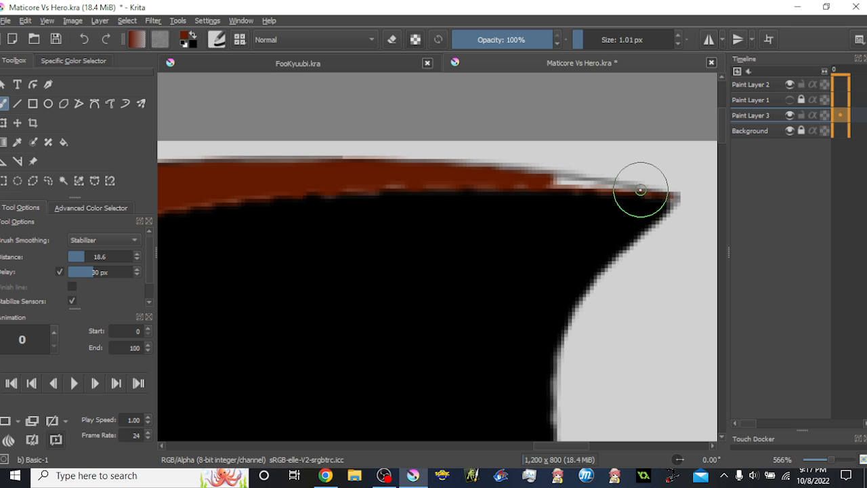
left_click_drag(640, 189, 477, 173)
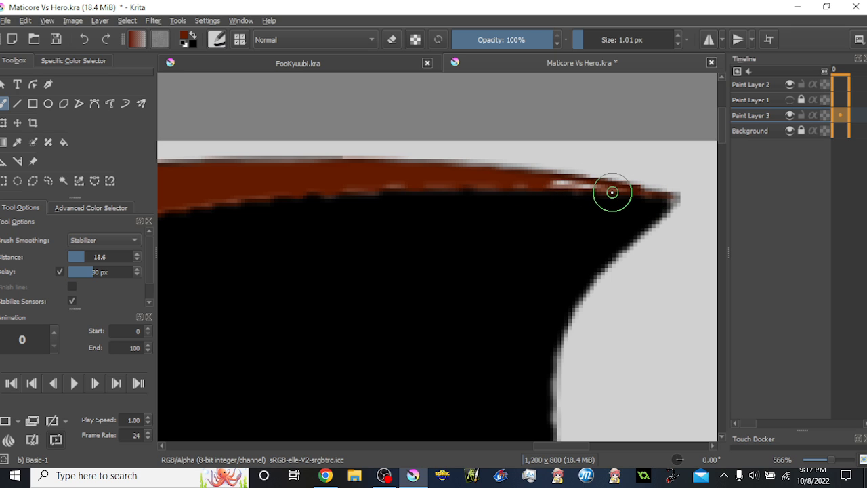
mouse_move(629, 190)
left_mouse_down()
mouse_move(530, 177)
mouse_move(590, 184)
mouse_move(290, 192)
left_mouse_up()
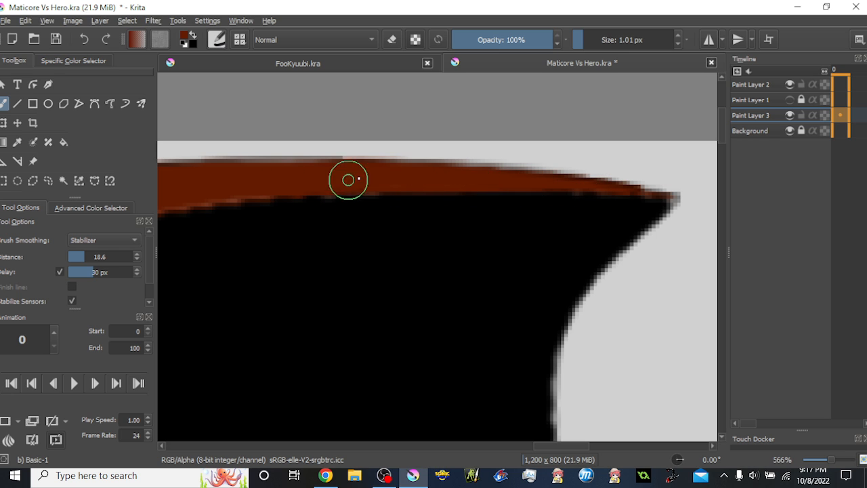
- Touch up the pale specks along the upper arm of the left-hand wing with dark brown, starting from its tip
scroll(542, 161, "down", 4)
left_click_drag(406, 188, 663, 186)
left_click_drag(288, 197, 463, 188)
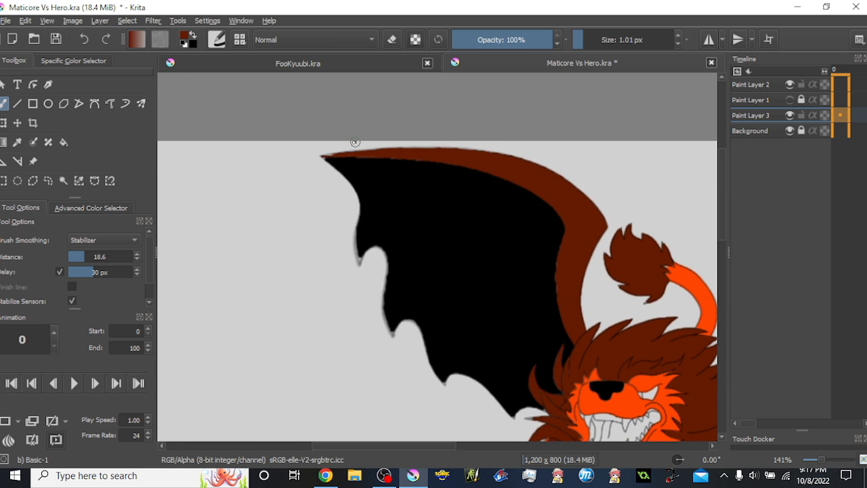
scroll(358, 144, "up", 5)
left_click_drag(290, 197, 426, 193)
left_click_drag(578, 184, 401, 162)
left_click_drag(286, 175, 731, 191)
left_click_drag(540, 172, 504, 165)
- Cover the pale specks between the left-hand wing's lower brown arm and the black membrane with dark brown
scroll(504, 165, "down", 4)
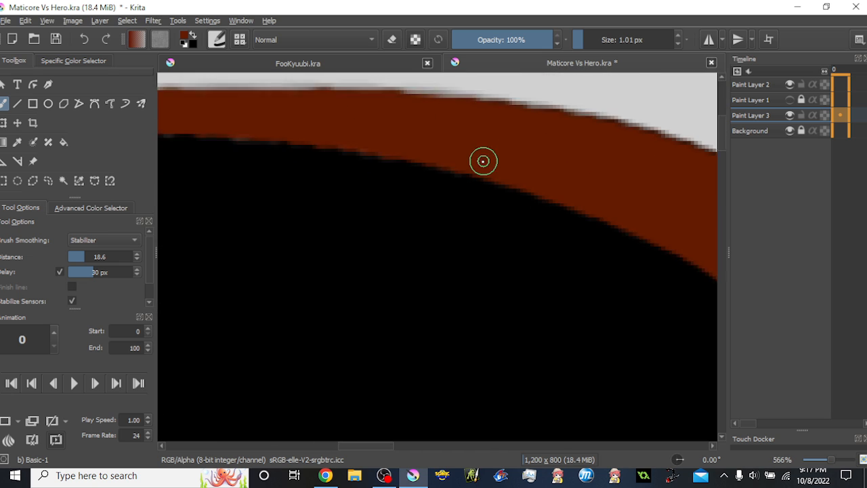
scroll(594, 313, "up", 3)
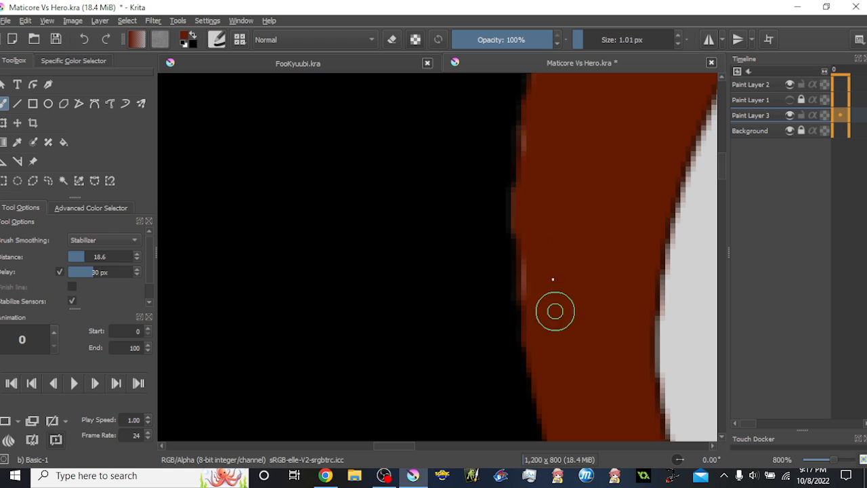
mouse_move(530, 123)
left_mouse_down()
mouse_move(516, 199)
mouse_move(518, 285)
mouse_move(555, 399)
mouse_move(519, 297)
mouse_move(521, 287)
mouse_move(535, 353)
mouse_move(519, 249)
mouse_move(534, 117)
left_mouse_up()
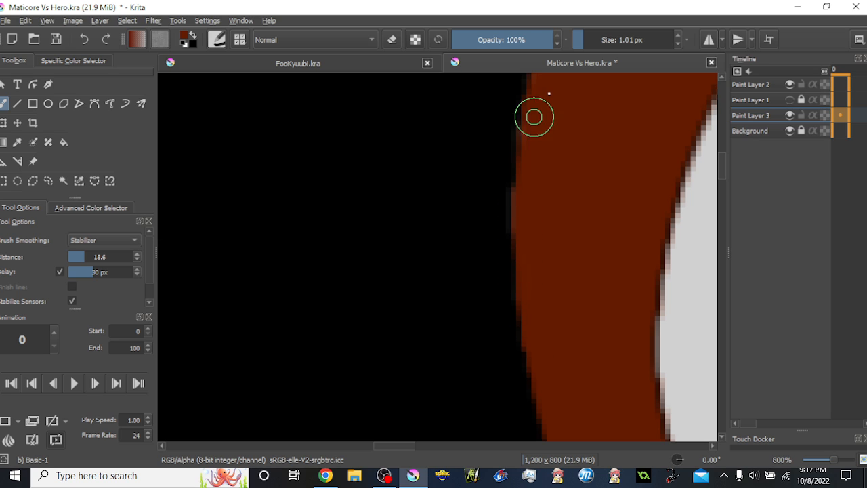
scroll(534, 117, "down", 5)
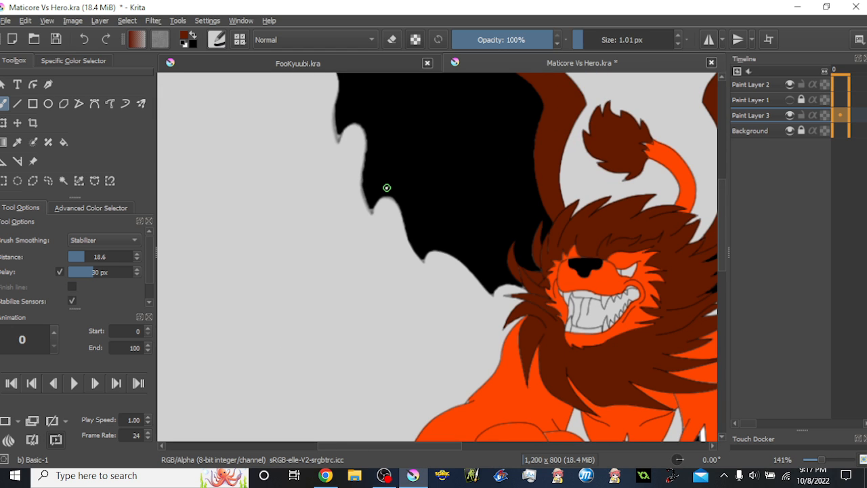
- Pick black, set the brush size to 2.01 px and darken the right-hand membrane's outer edge below the wing tip
left_click_drag(464, 134, 216, 198)
left_click_drag(560, 234, 446, 224)
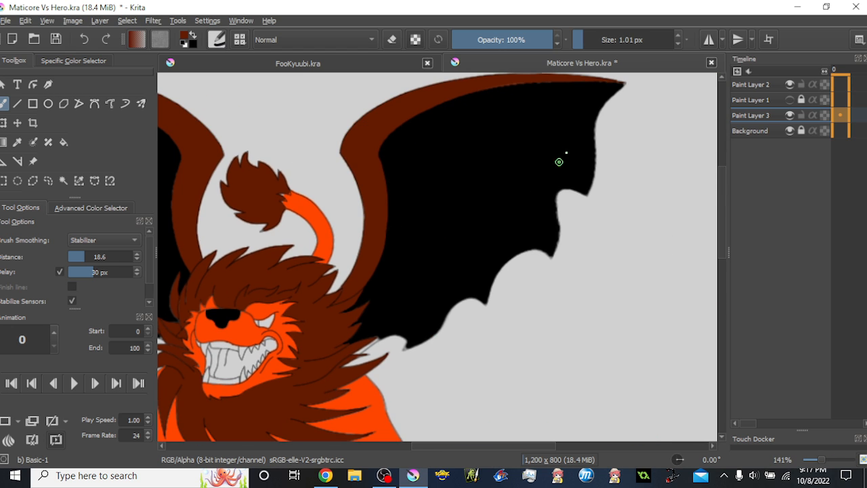
scroll(583, 127, "up", 6)
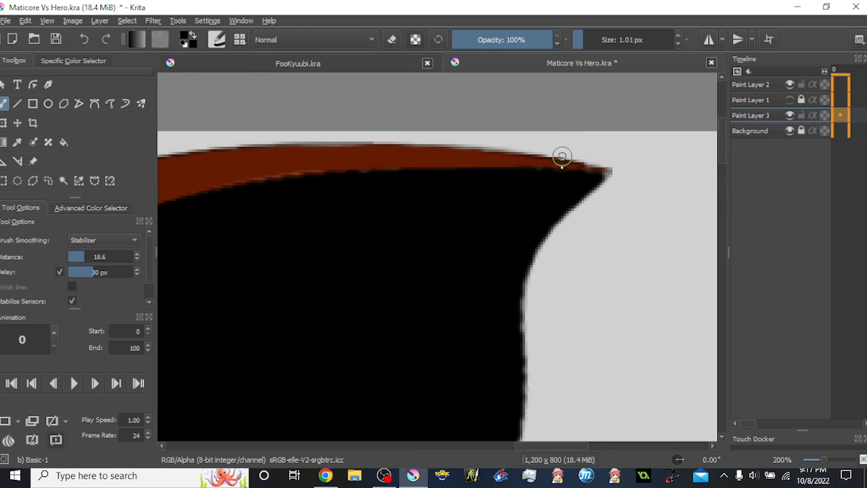
mouse_move(475, 321)
left_mouse_down()
mouse_move(494, 201)
mouse_move(530, 106)
mouse_move(507, 146)
mouse_move(509, 338)
left_mouse_up()
left_click_drag(502, 142, 524, 68)
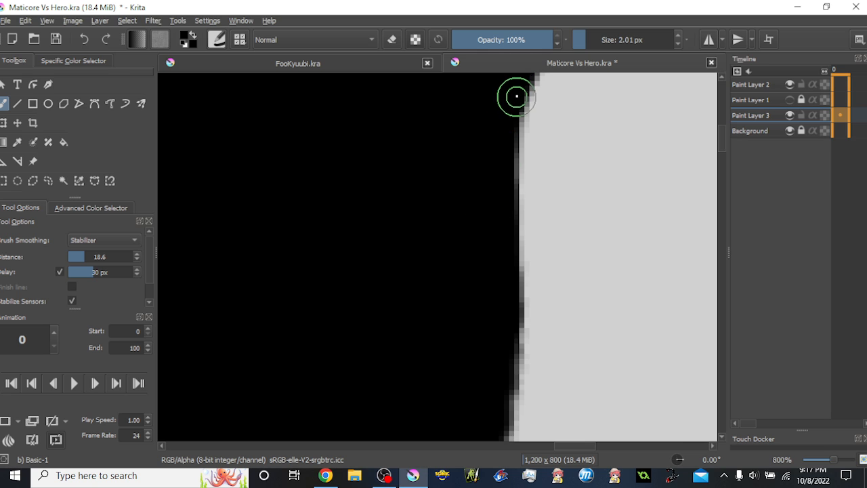
mouse_move(512, 120)
left_mouse_down()
mouse_move(497, 202)
mouse_move(520, 101)
left_mouse_up()
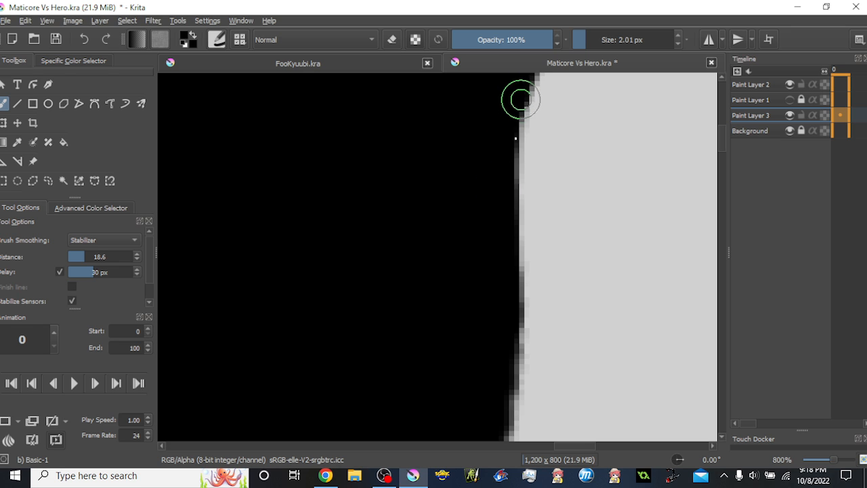
scroll(494, 253, "down", 2)
left_click_drag(494, 254, 533, 116)
- Paint black along the right-hand membrane's edge around its uppermost point and the adjoining arch
scroll(519, 244, "up", 2)
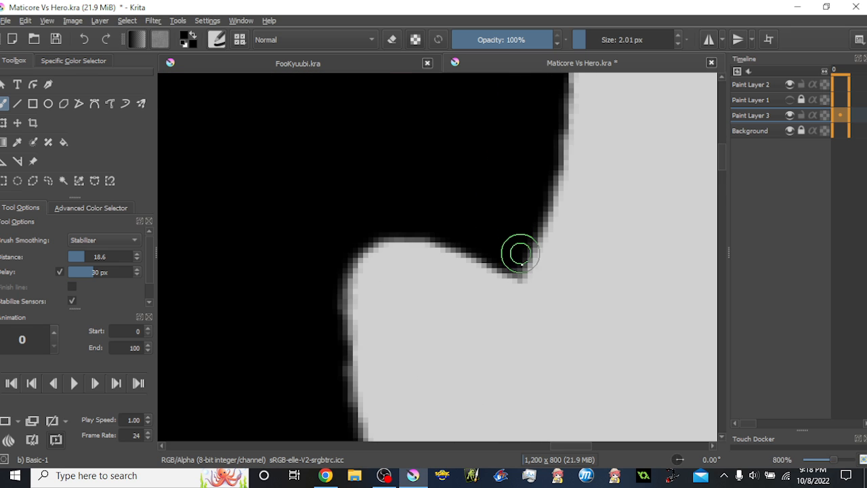
left_click_drag(526, 215, 464, 380)
left_click_drag(509, 270, 509, 218)
mouse_move(486, 323)
left_mouse_down()
mouse_move(509, 214)
mouse_move(503, 152)
left_mouse_up()
mouse_move(506, 251)
left_mouse_down()
mouse_move(502, 292)
mouse_move(481, 341)
mouse_move(596, 214)
left_mouse_up()
left_click_drag(508, 286, 633, 96)
left_click_drag(481, 242, 510, 119)
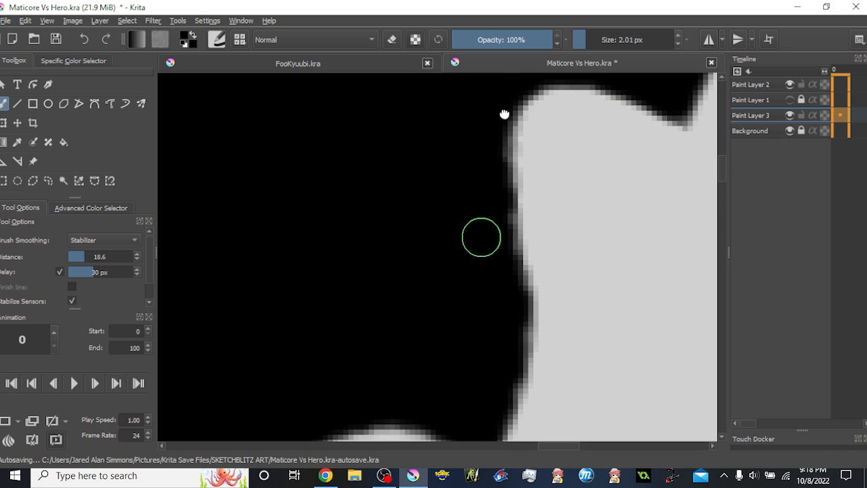
left_click_drag(444, 171, 444, 170)
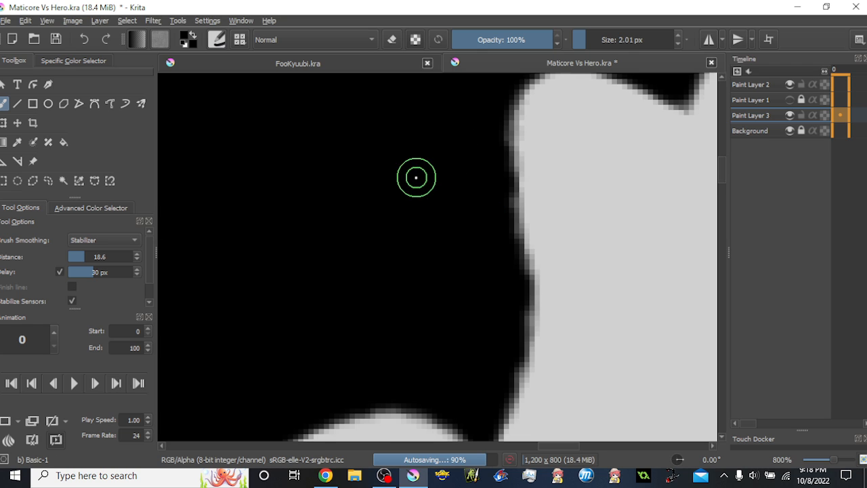
- Smooth the middle scallops and points of the right-hand membrane's lower edge with black
mouse_move(509, 90)
left_mouse_down()
mouse_move(502, 153)
mouse_move(524, 314)
mouse_move(499, 410)
mouse_move(524, 290)
mouse_move(516, 329)
mouse_move(491, 370)
mouse_move(529, 289)
mouse_move(539, 217)
mouse_move(529, 223)
mouse_move(507, 338)
mouse_move(491, 368)
mouse_move(524, 283)
mouse_move(501, 308)
left_mouse_up()
mouse_move(470, 339)
left_mouse_down()
mouse_move(573, 270)
mouse_move(610, 187)
left_mouse_up()
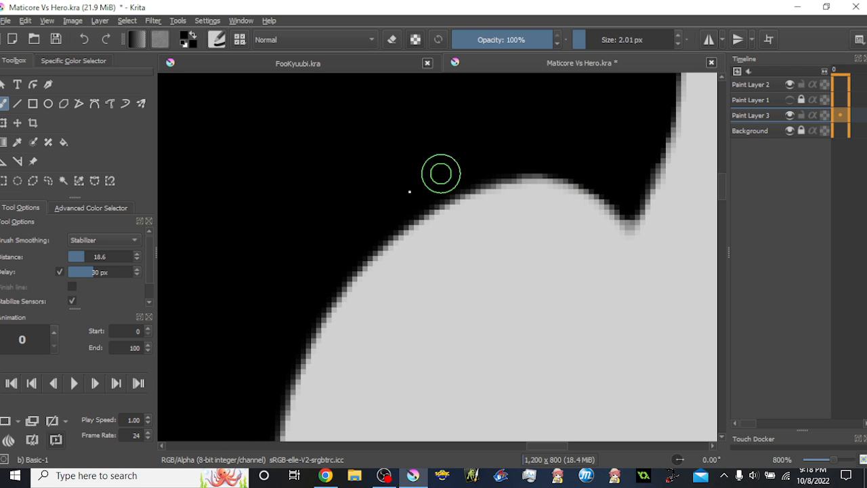
left_click_drag(393, 206, 511, 104)
left_click_drag(390, 275, 458, 179)
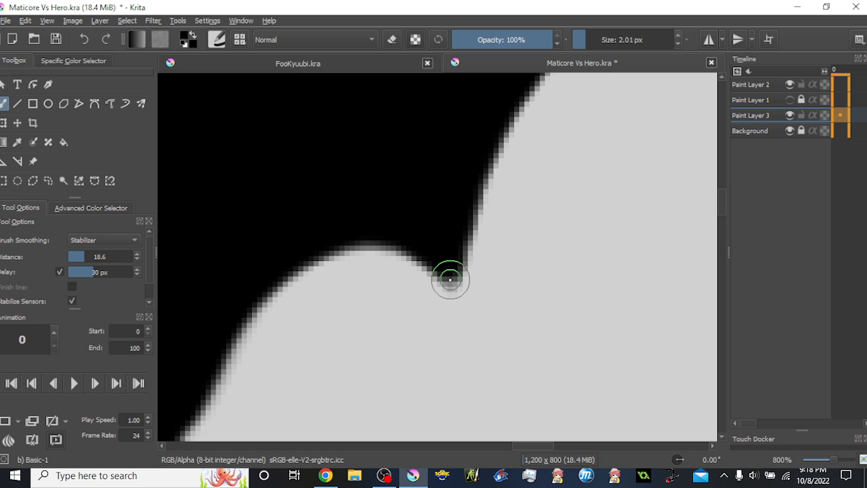
mouse_move(390, 224)
left_mouse_down()
mouse_move(484, 114)
mouse_move(603, 131)
left_mouse_up()
- Fill the grey tip of the right-hand membrane's lowest point beside the mane with black
mouse_move(413, 242)
left_mouse_down()
mouse_move(488, 211)
mouse_move(447, 263)
mouse_move(474, 241)
left_mouse_up()
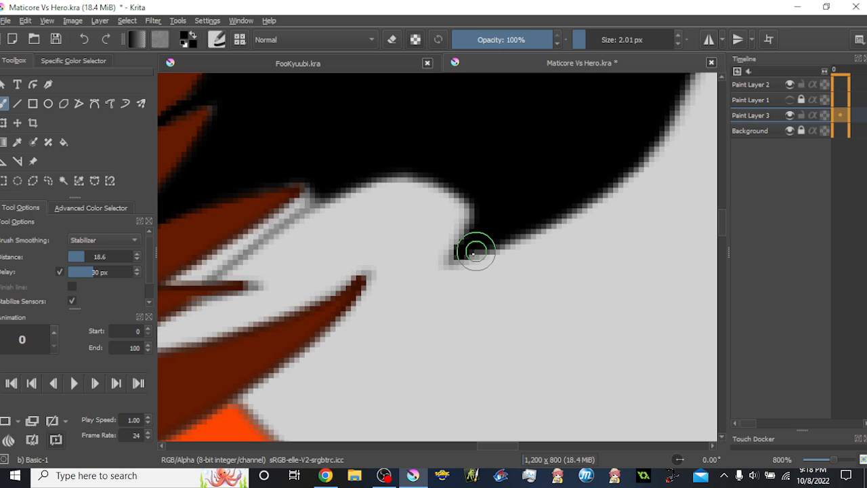
left_click_drag(451, 260, 472, 239)
left_click_drag(532, 195, 615, 154)
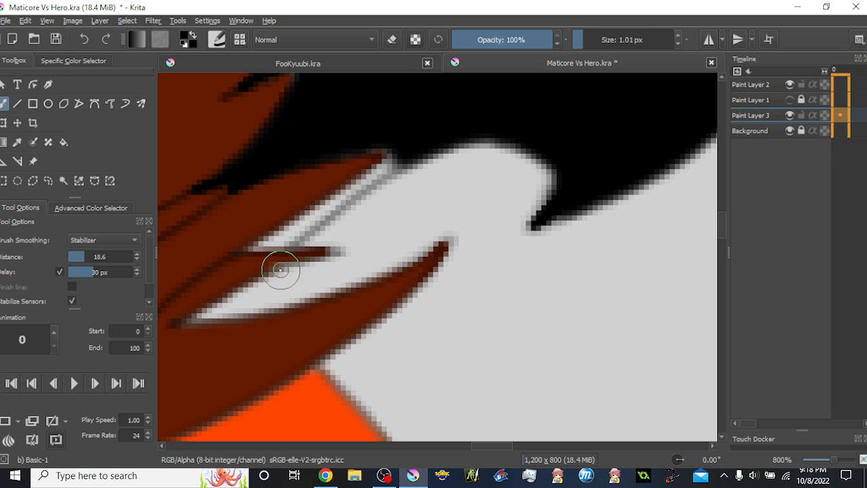
- Fill the pale gap between the mane lock and the right-hand membrane with black at 1.01 px, undoing the last stray stroke
left_click_drag(256, 248, 450, 120)
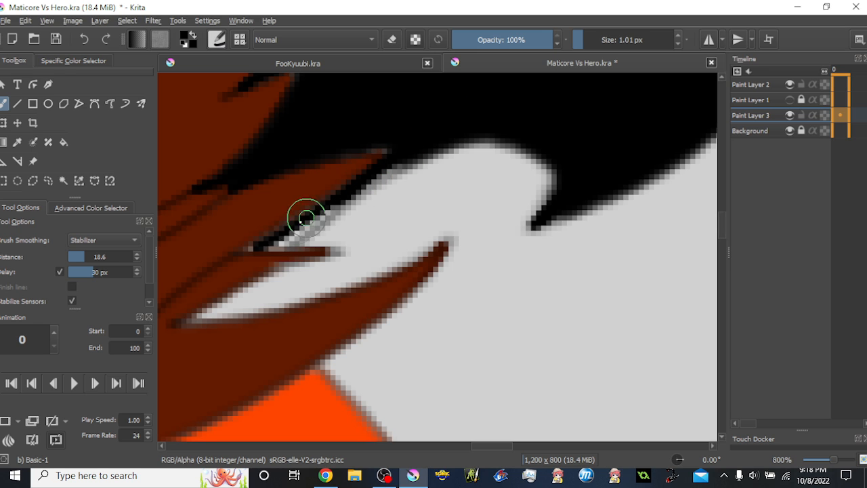
mouse_move(243, 249)
left_mouse_down()
mouse_move(286, 232)
mouse_move(332, 194)
mouse_move(432, 137)
mouse_move(328, 205)
mouse_move(287, 250)
mouse_move(270, 250)
mouse_move(366, 182)
mouse_move(319, 230)
mouse_move(292, 244)
mouse_move(408, 158)
left_mouse_up()
left_click_drag(330, 216, 445, 216)
key("ctrl+z")
scroll(416, 239, "up", 1)
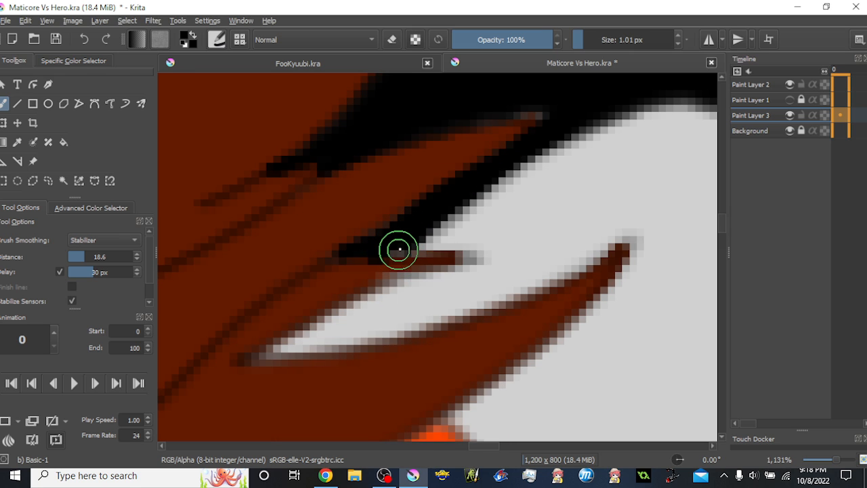
- Restore the edges of the mane locks beside the filled gap with dark brown, and pick black again
left_click(340, 284, "ctrl")
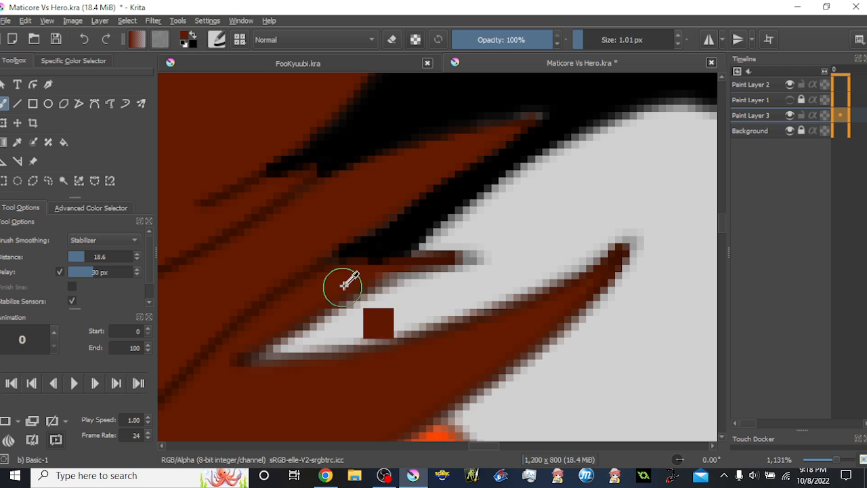
mouse_move(416, 255)
left_mouse_down()
mouse_move(322, 270)
mouse_move(416, 257)
mouse_move(315, 267)
mouse_move(315, 257)
left_mouse_up()
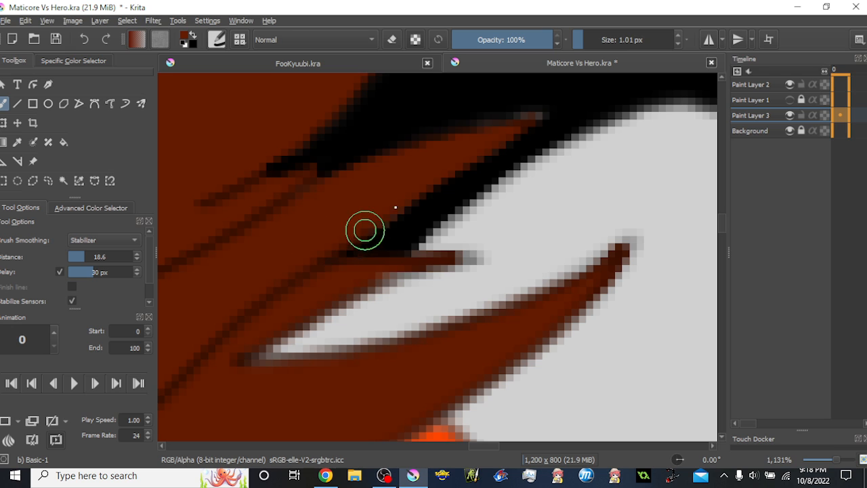
left_click(588, 98, "ctrl")
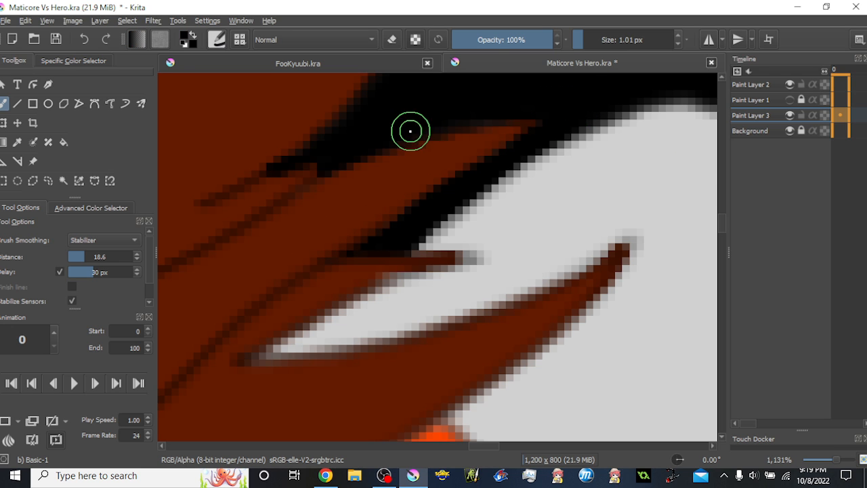
- Sharpen the left-hand membrane's two points nearest the mane by filling their grey tips and edges with black
scroll(422, 122, "down", 10)
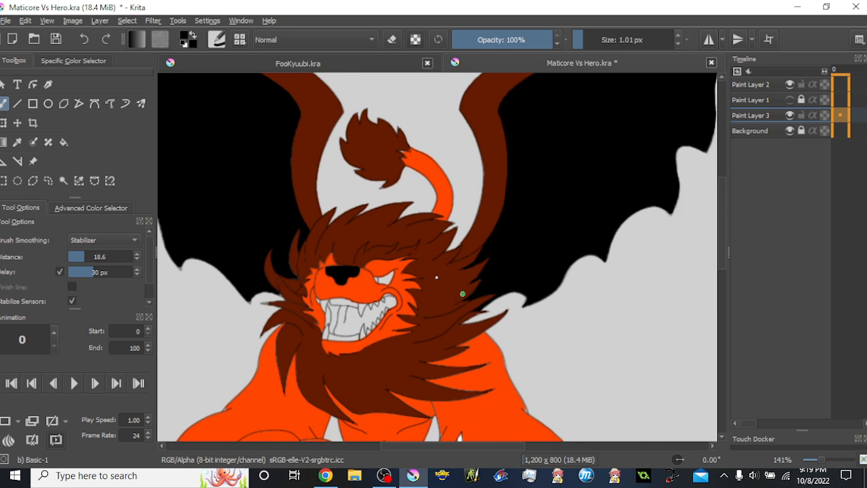
left_click_drag(436, 277, 586, 265)
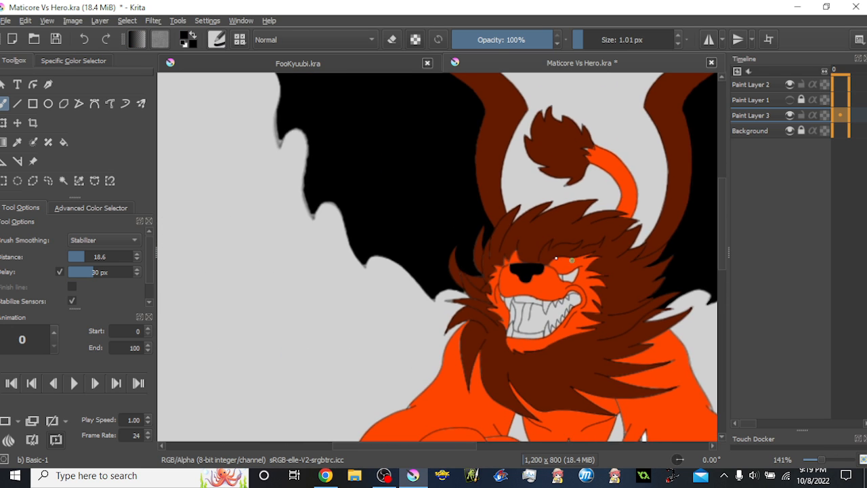
scroll(382, 230, "up", 6)
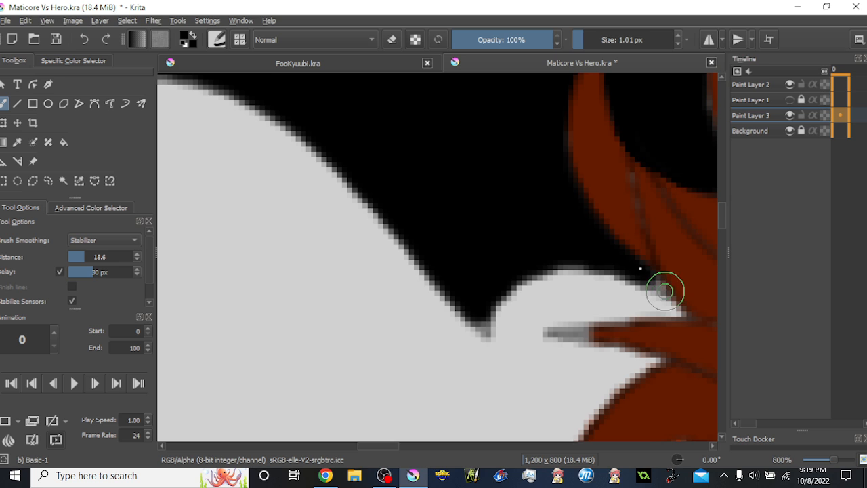
scroll(486, 328, "down", 4)
scroll(412, 224, "up", 2)
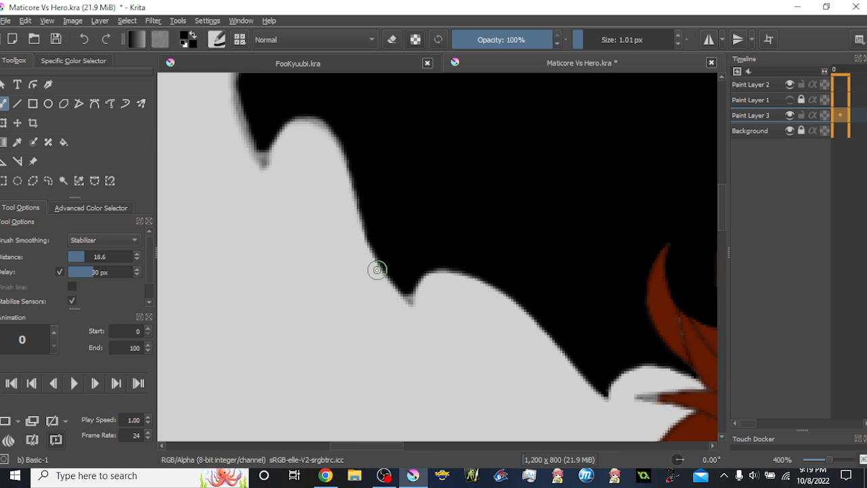
scroll(382, 271, "up", 3)
left_click_drag(479, 333, 469, 309)
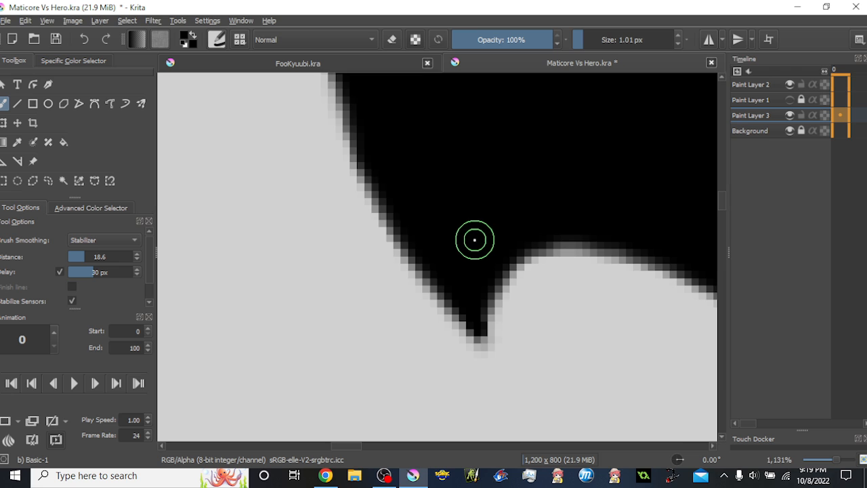
- Set the brush size to 3.01 px and fill the grey edge and tip of the left-hand membrane's next point with black
scroll(474, 238, "down", 3)
scroll(494, 271, "up", 2)
scroll(555, 335, "up", 1)
scroll(575, 405, "up", 1)
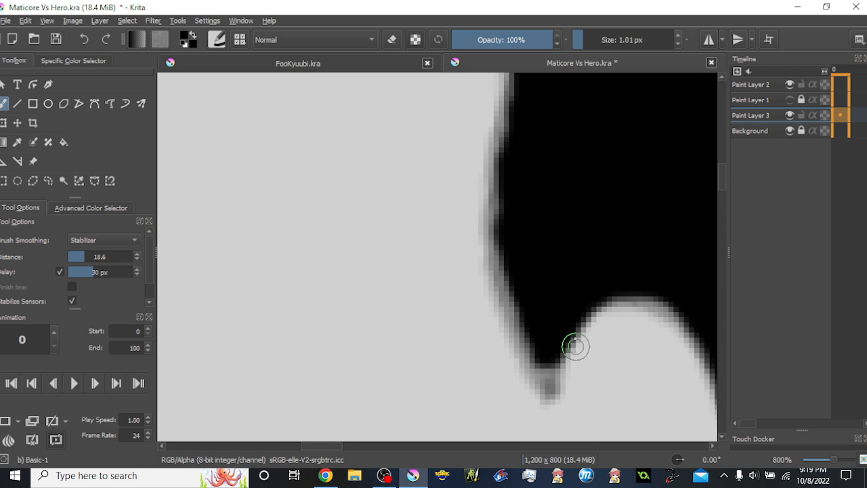
scroll(599, 351, "down", 1)
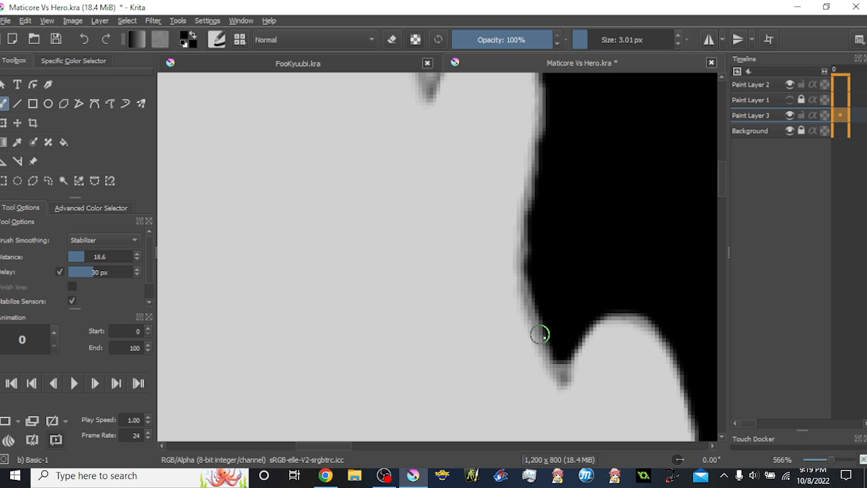
left_click_drag(554, 344, 560, 332)
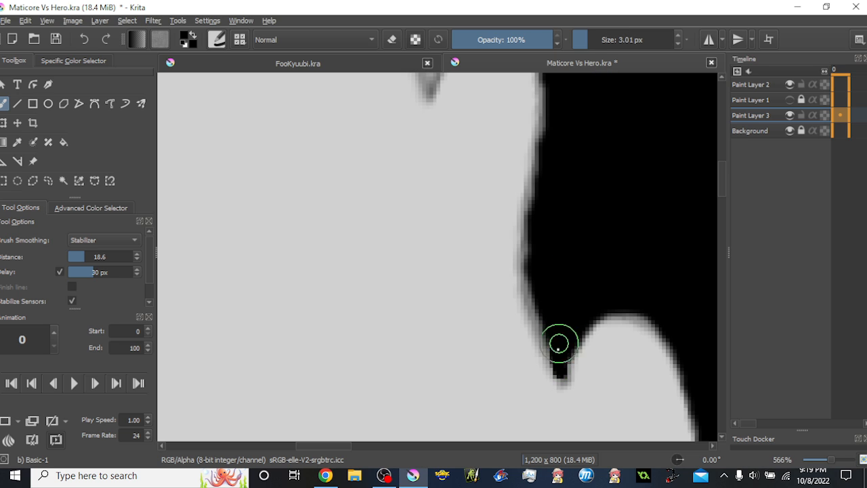
mouse_move(561, 376)
left_mouse_down()
mouse_move(527, 261)
mouse_move(549, 122)
left_mouse_up()
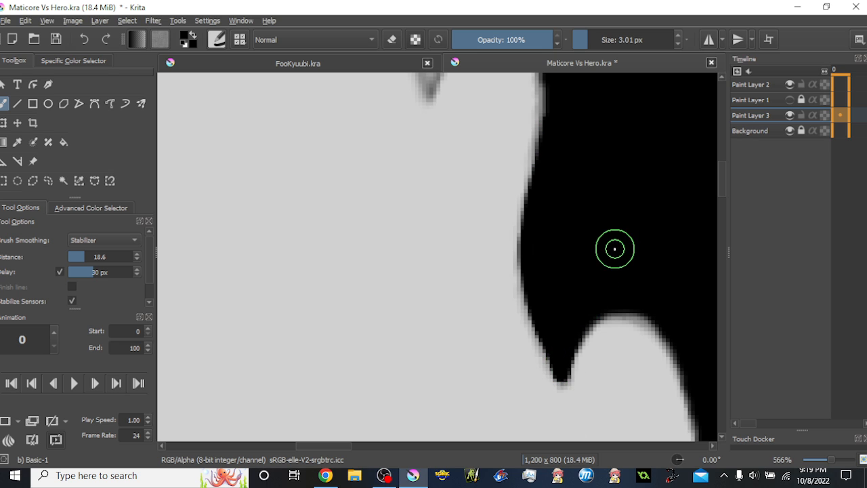
- Fill the grey edge and tip of the left-hand membrane's outermost point with black, undoing the stray stroke on its inner edge
left_click_drag(615, 248, 589, 419)
left_click_drag(568, 361, 592, 374)
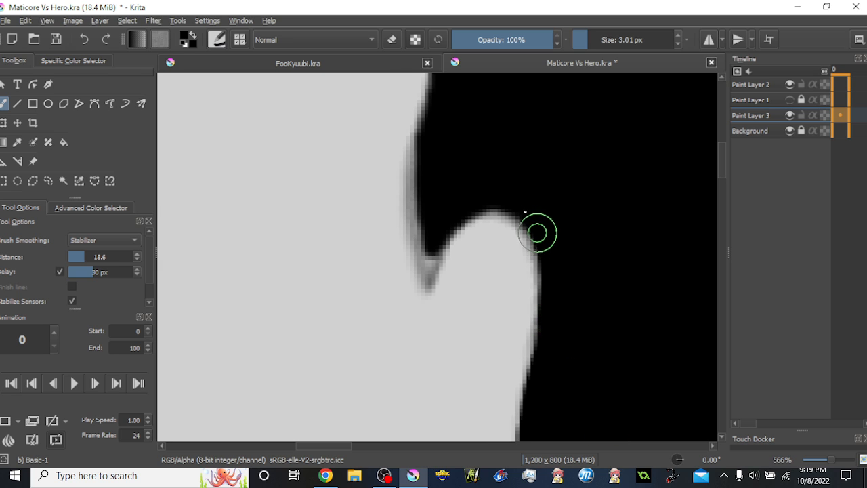
left_click_drag(538, 248, 546, 323)
key("ctrl+z")
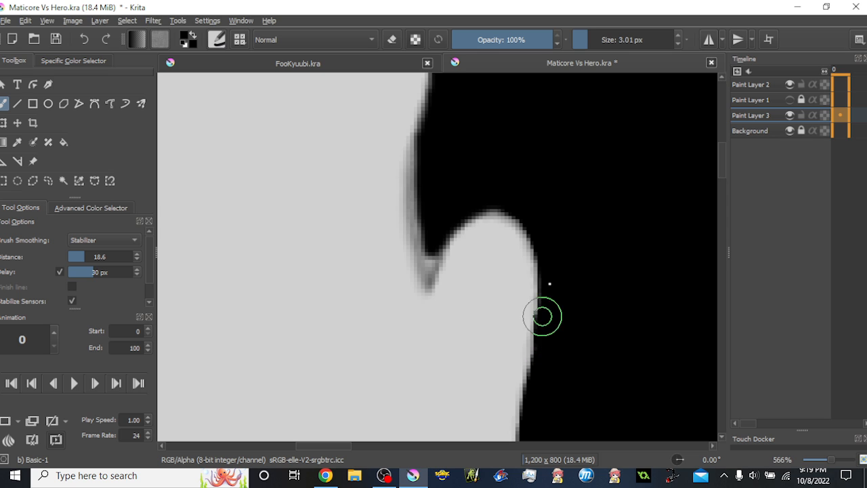
left_click_drag(568, 314, 612, 373)
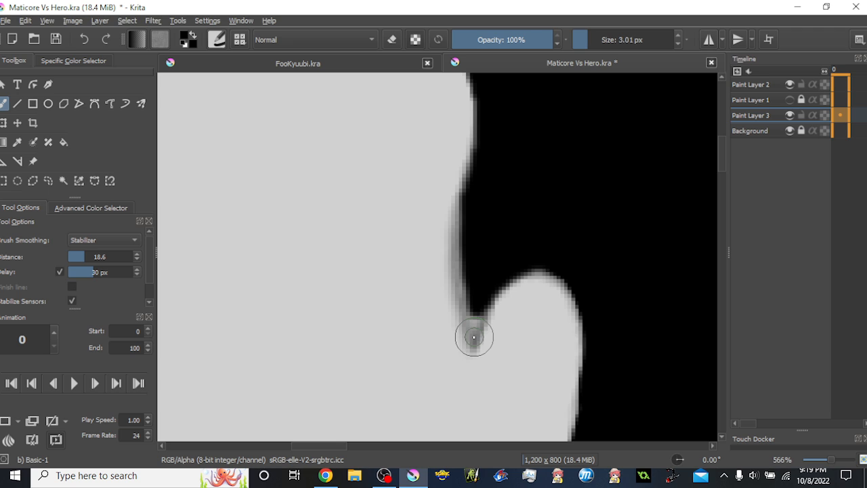
mouse_move(472, 336)
left_mouse_down()
mouse_move(488, 285)
mouse_move(479, 330)
mouse_move(468, 327)
left_mouse_up()
mouse_move(463, 297)
left_mouse_down()
mouse_move(459, 224)
mouse_move(468, 193)
mouse_move(499, 438)
left_mouse_up()
- Set the brush size to 1.01 px and fill the grey corner under the left-hand wing bone's tip with black
left_click_drag(594, 38, 586, 40)
scroll(335, 135, "up", 2)
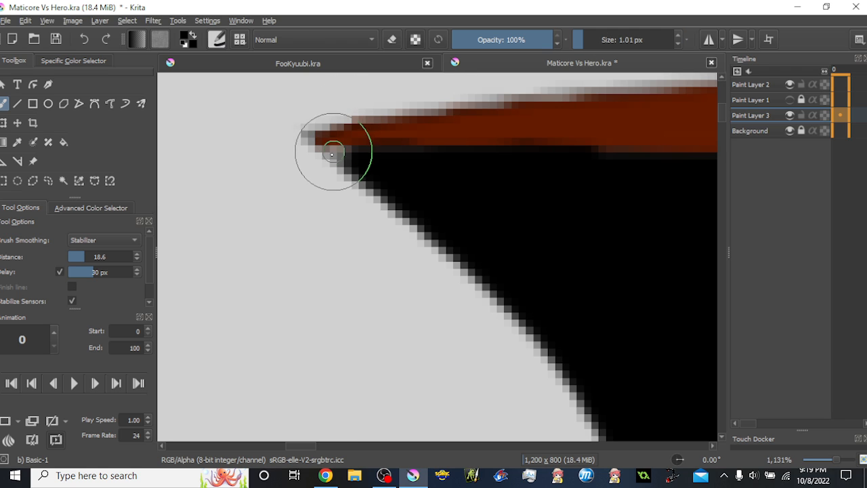
mouse_move(283, 149)
left_mouse_down()
mouse_move(349, 156)
mouse_move(352, 156)
left_mouse_up()
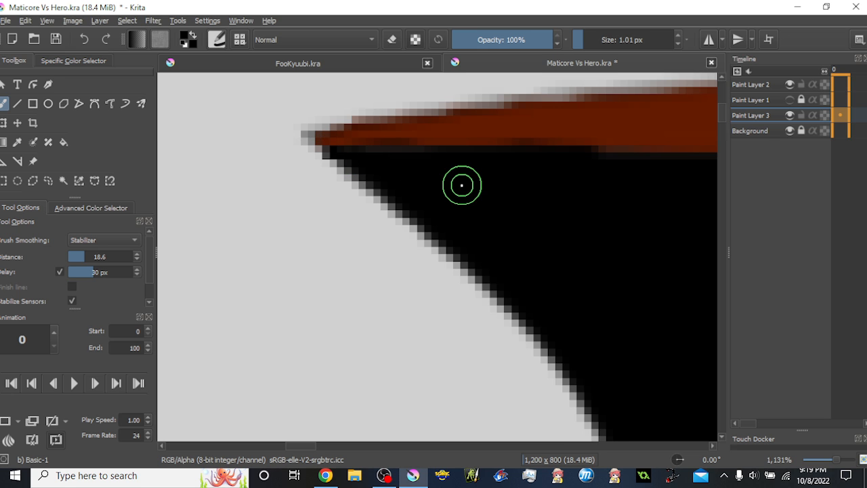
- Pick the body orange and fill the pale gap where the tail meets its tuft
scroll(461, 184, "down", 8)
left_click_drag(573, 242, 469, 190)
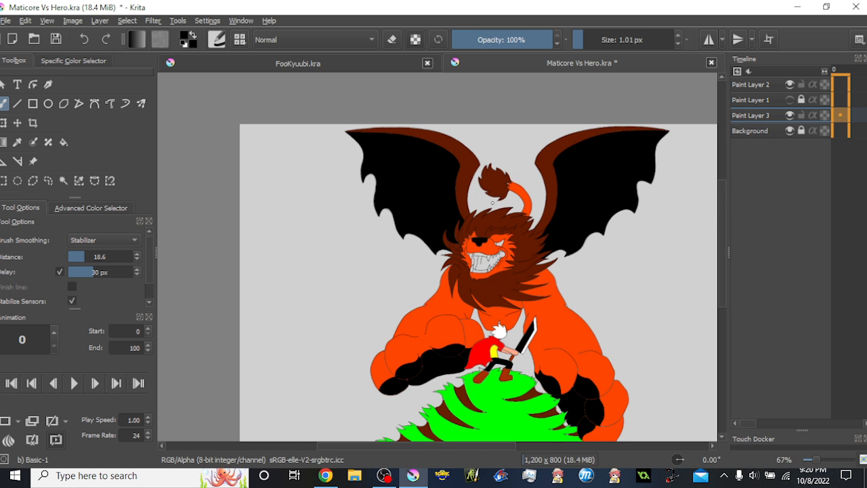
scroll(522, 179, "up", 5)
scroll(605, 229, "up", 3)
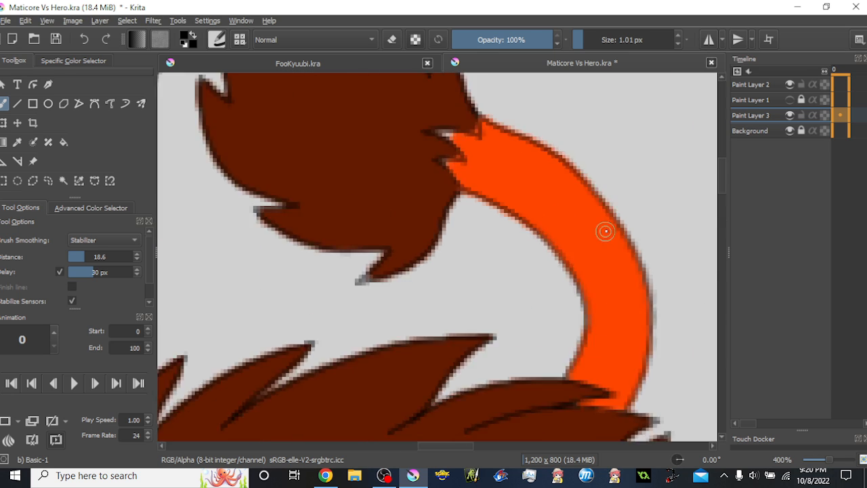
left_click(496, 144, "ctrl")
left_click_drag(494, 149, 513, 228)
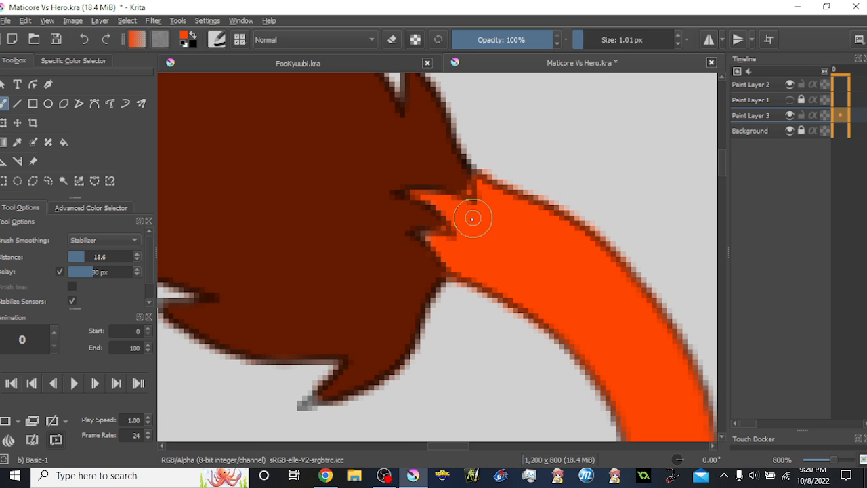
- Pick the tuft's dark brown and paint over the grey tips of the tail tuft's lower locks
left_click(323, 205, "ctrl")
left_click_drag(396, 284, 442, 217)
mouse_move(367, 327)
left_mouse_down()
mouse_move(354, 335)
mouse_move(368, 290)
left_mouse_up()
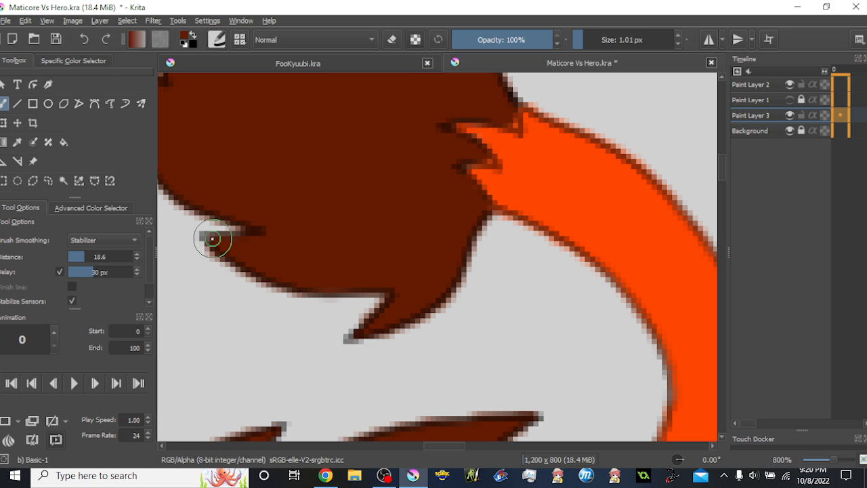
left_click_drag(398, 261, 602, 377)
left_click_drag(498, 284, 486, 303)
- Clear the area outside the figures on Paint Layer 3 using the Fill tool in eraser mode
scroll(440, 282, "down", 12)
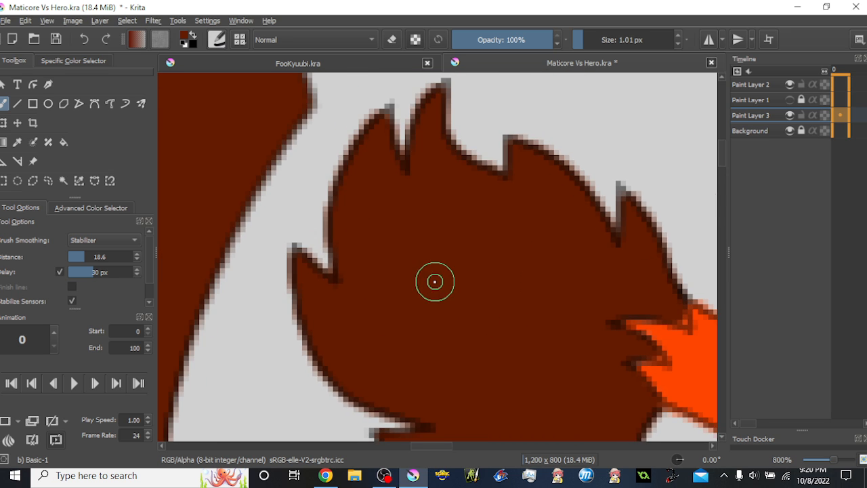
scroll(445, 237, "up", 3)
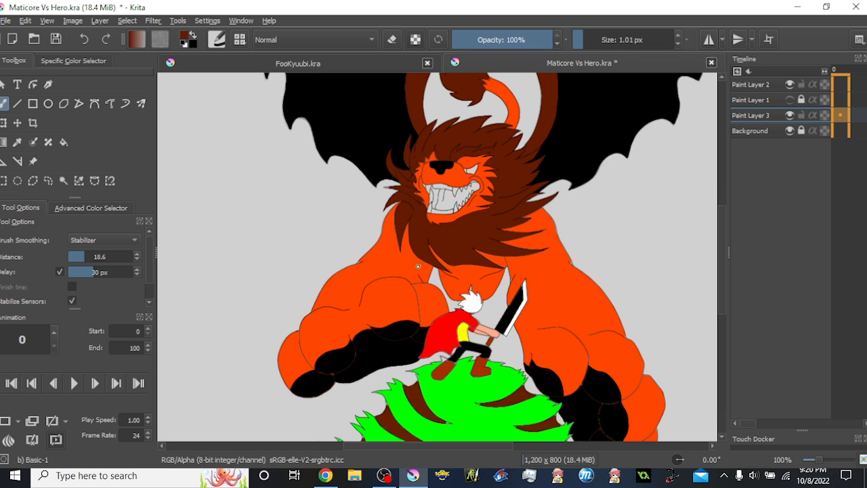
left_click(63, 142)
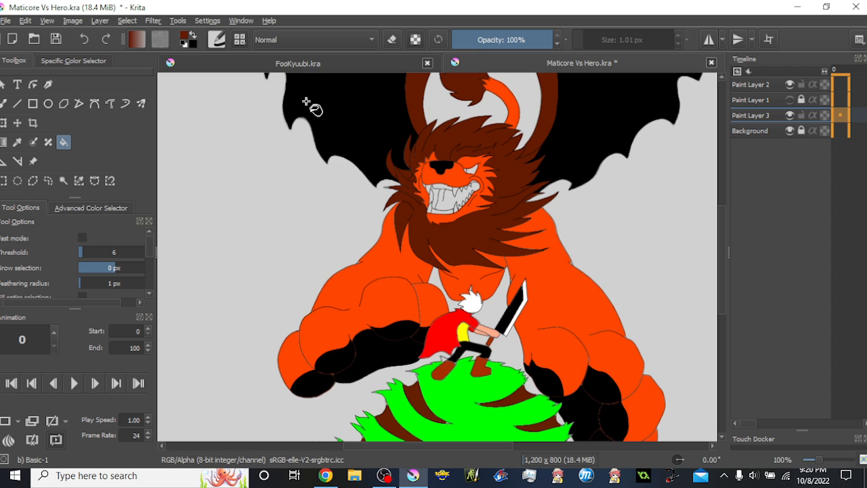
left_click(391, 42)
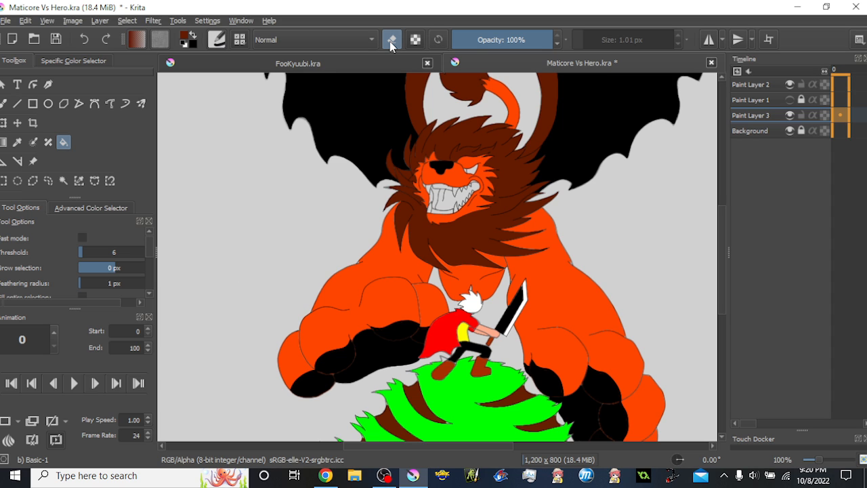
left_click_drag(288, 202, 264, 235)
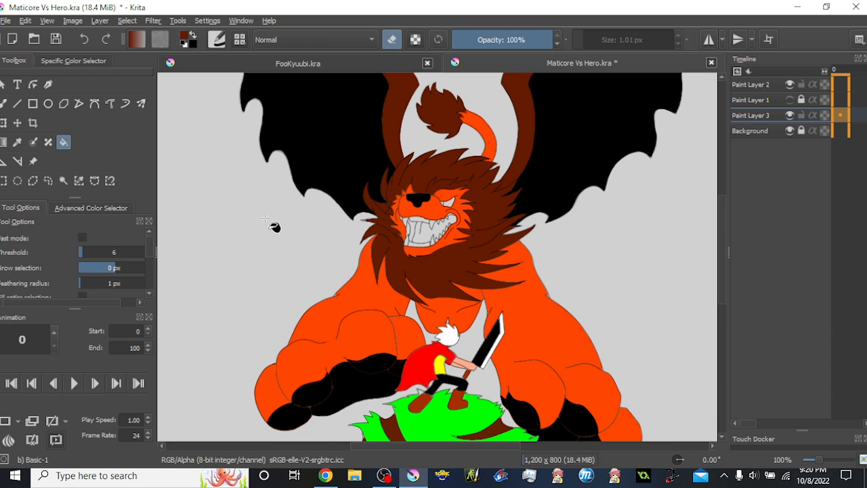
left_click(265, 218)
- Return to the freehand brush with erasing off and touch up the tuft lock nearest the tail in dark brown
scroll(486, 95, "up", 4)
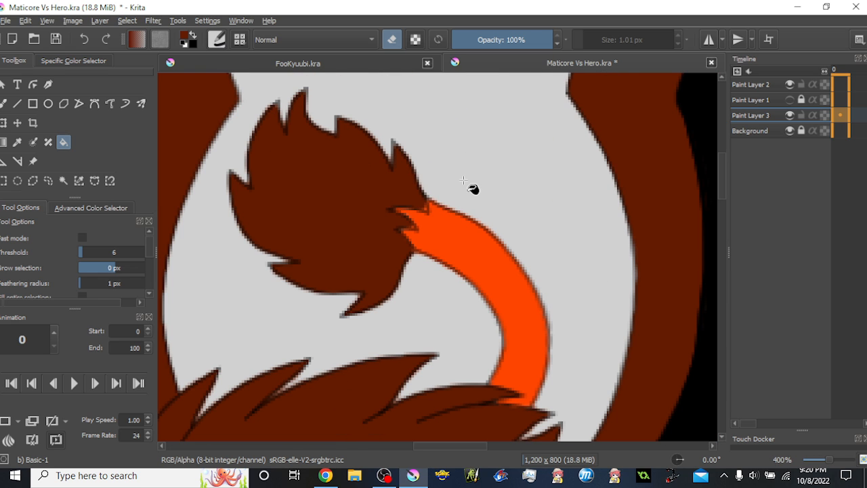
scroll(463, 181, "down", 2)
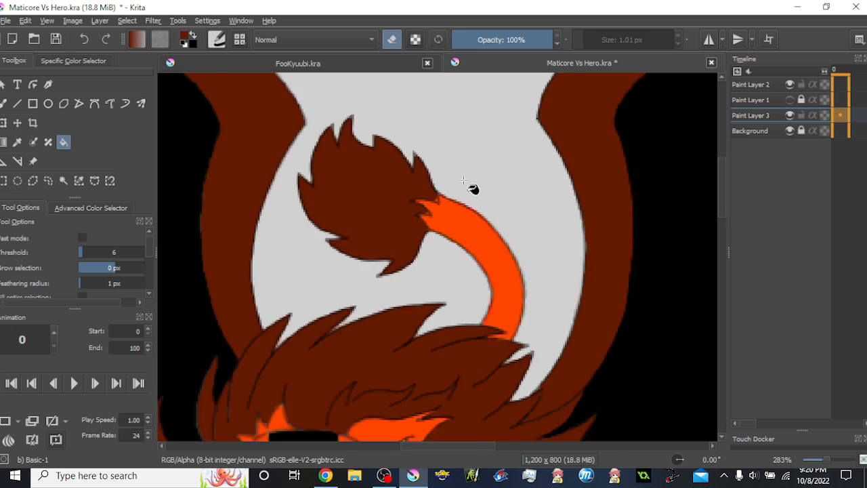
scroll(464, 181, "down", 1)
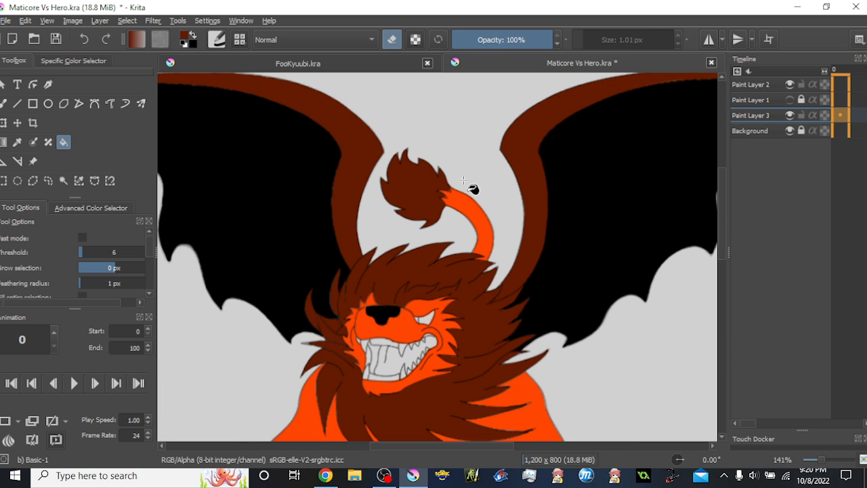
scroll(464, 181, "up", 4)
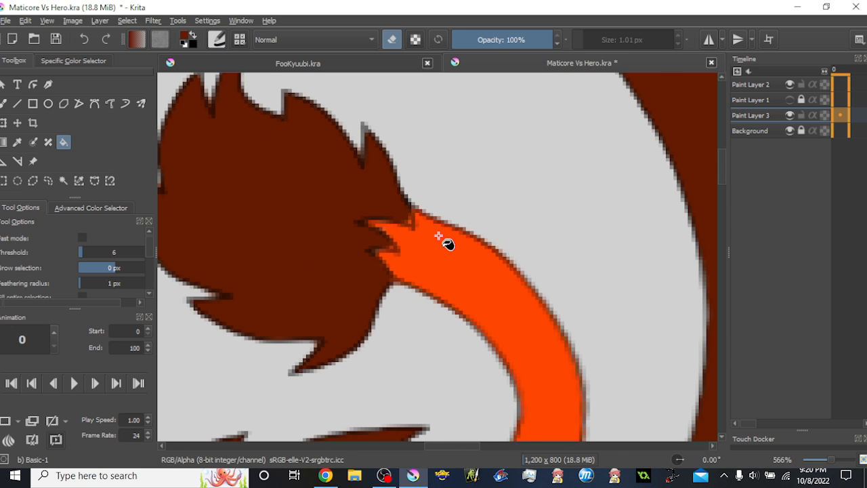
scroll(439, 238, "left", 2)
left_click(4, 104)
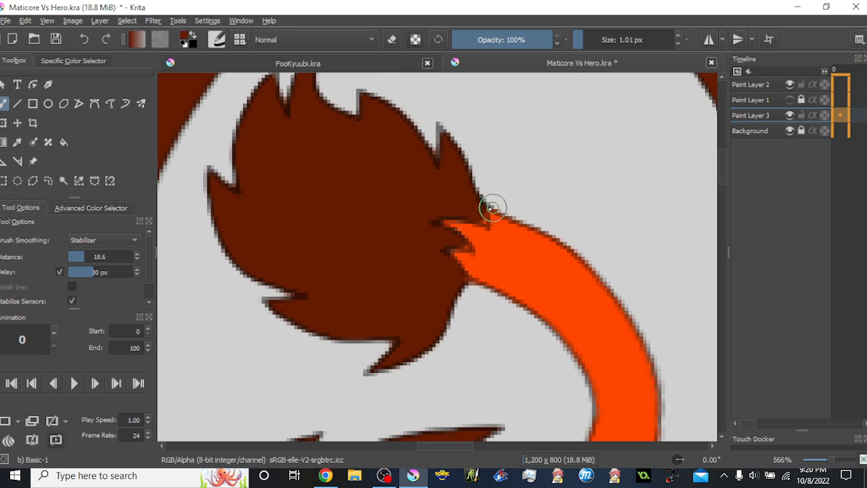
scroll(467, 224, "up", 1)
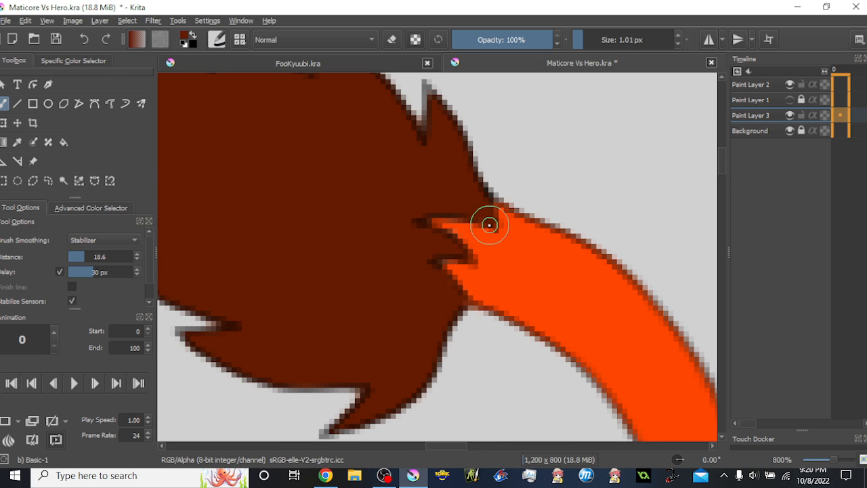
left_click_drag(428, 86, 433, 108)
- Pick orange from the face and fill the small sliver at the inner corner of the manticore's eye
scroll(459, 161, "down", 5)
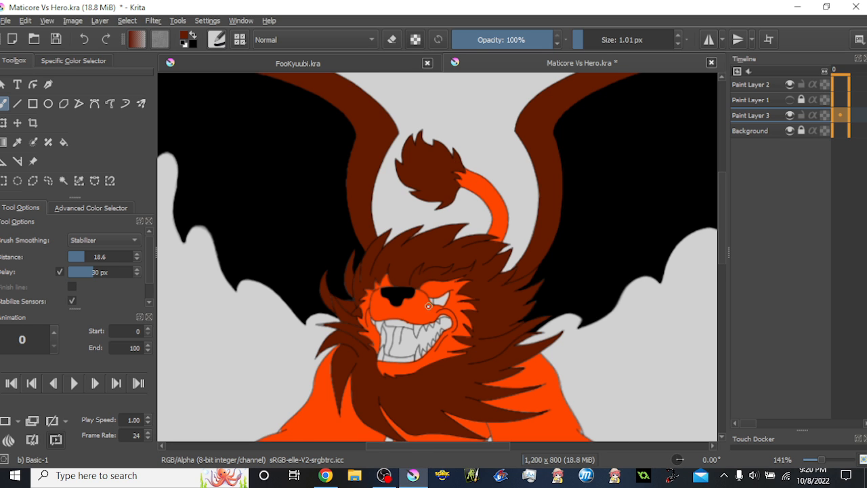
scroll(428, 306, "up", 8)
left_click(428, 339, "ctrl")
mouse_move(444, 298)
left_mouse_down()
mouse_move(414, 237)
mouse_move(439, 290)
mouse_move(445, 238)
mouse_move(444, 302)
left_mouse_up()
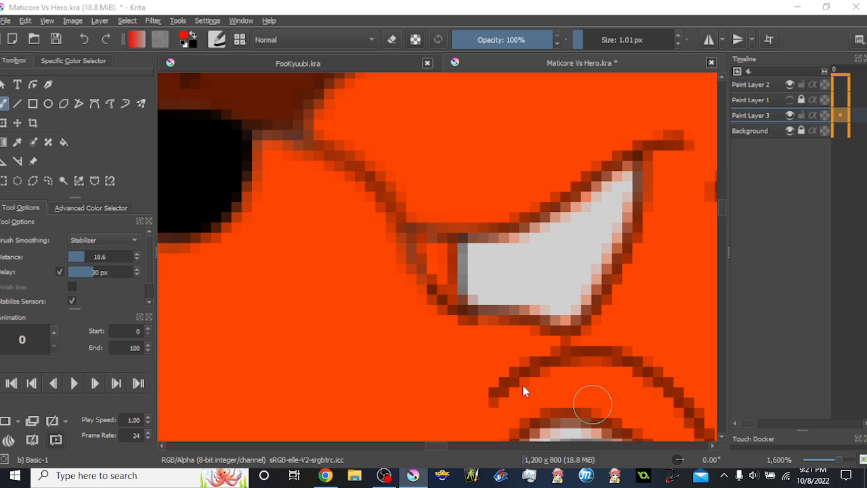
- Fill the manticore's eye with red using the Fill tool with the selection grown by 1 px
key("f")
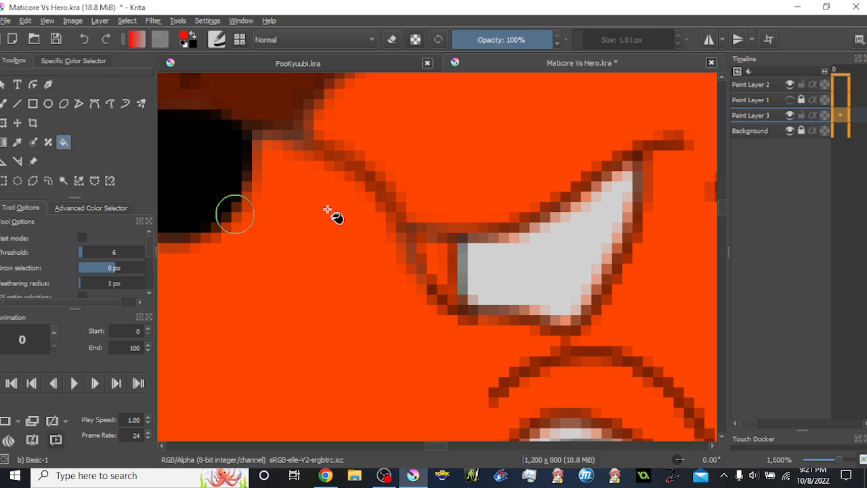
left_click(520, 272)
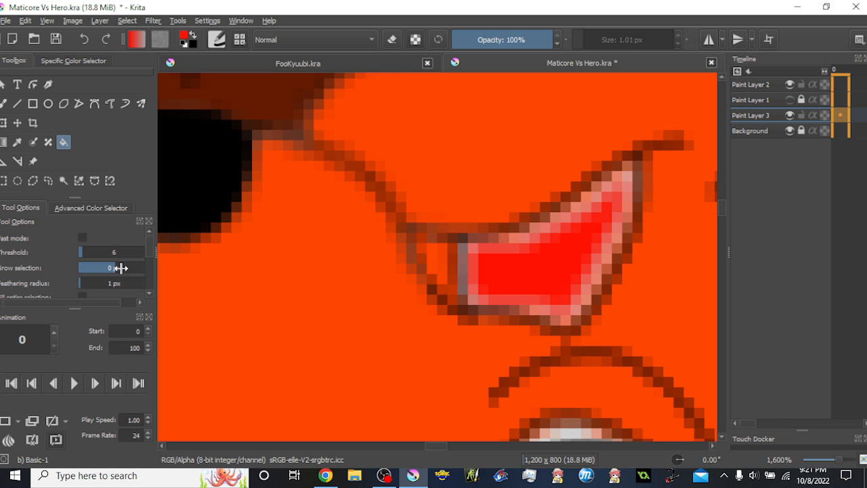
key("ctrl+z")
scroll(121, 267, "up", 1)
left_click(552, 270)
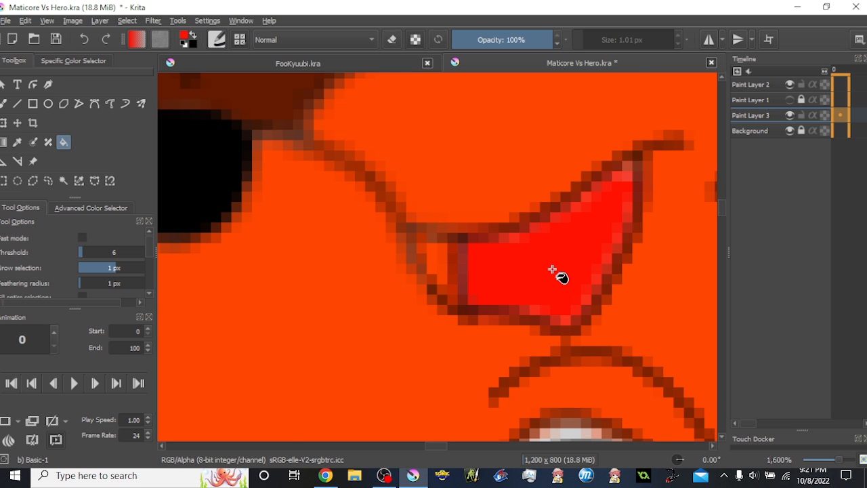
scroll(561, 213, "down", 5)
scroll(557, 277, "up", 4)
key("ctrl+z")
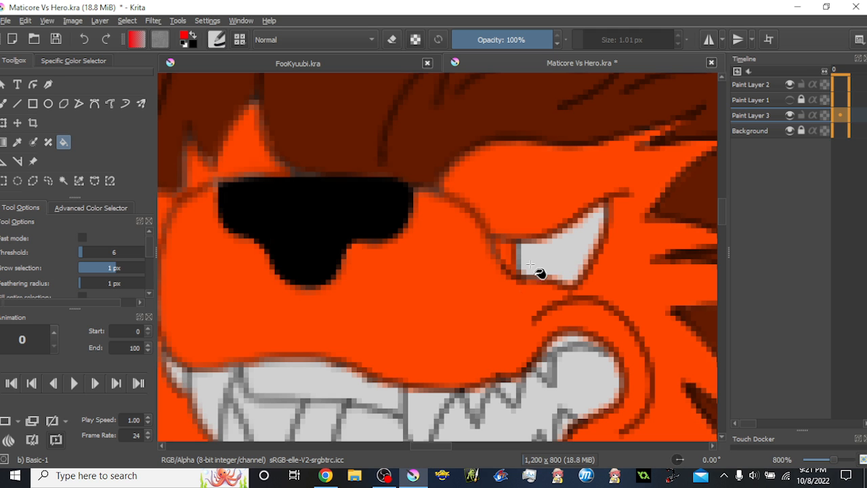
left_click(566, 261)
key("1")
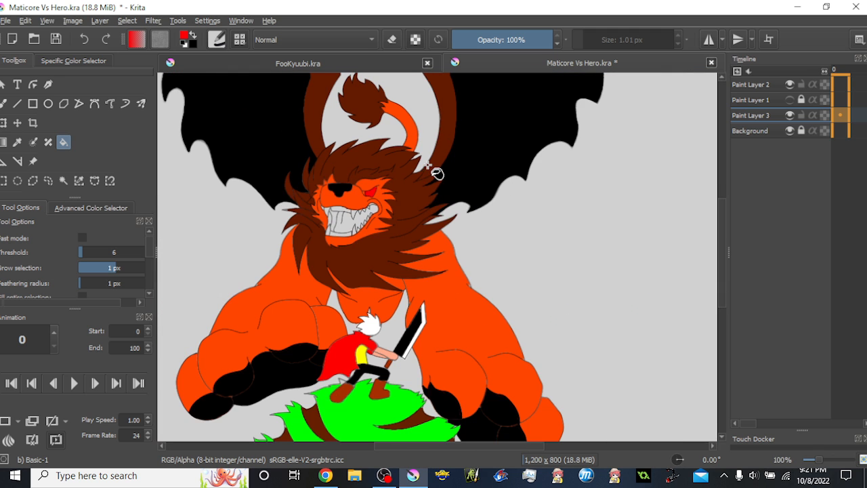
- Fill the manticore's tongue with pink and the narrow mouth interior beside it with dark maroon
scroll(341, 229, "up", 5)
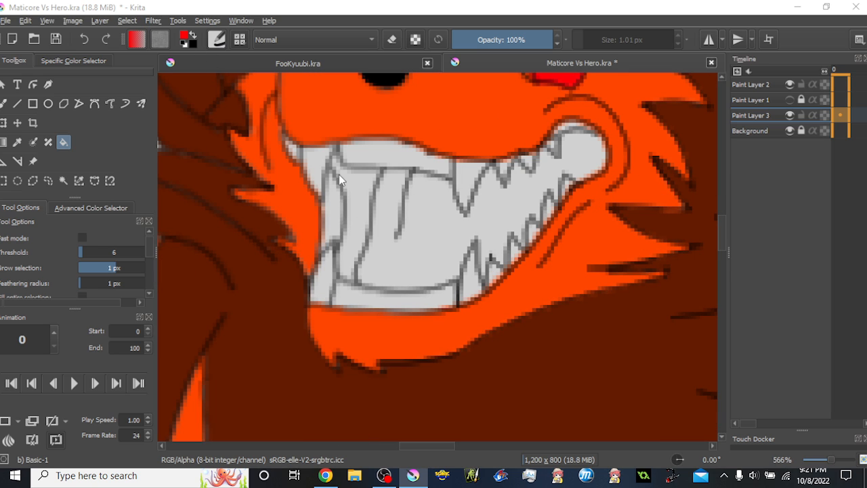
key("l")
key("l")
key("k")
left_click(501, 321)
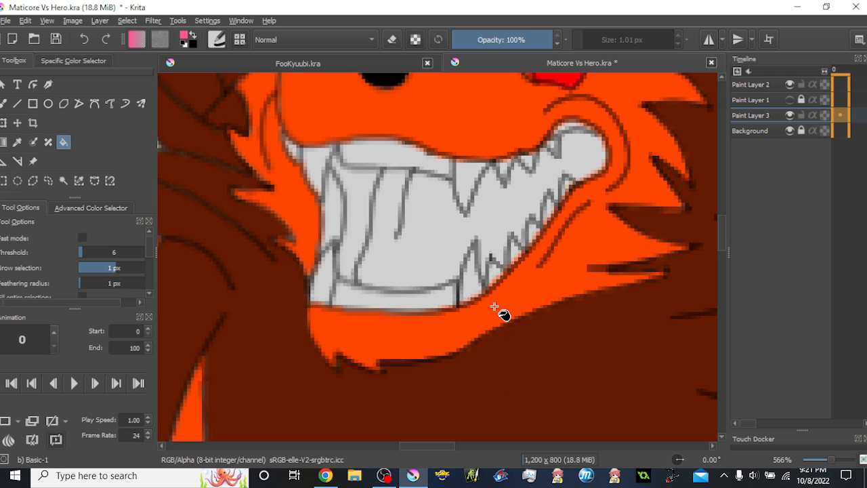
left_click_drag(469, 257, 446, 305)
left_click(411, 291)
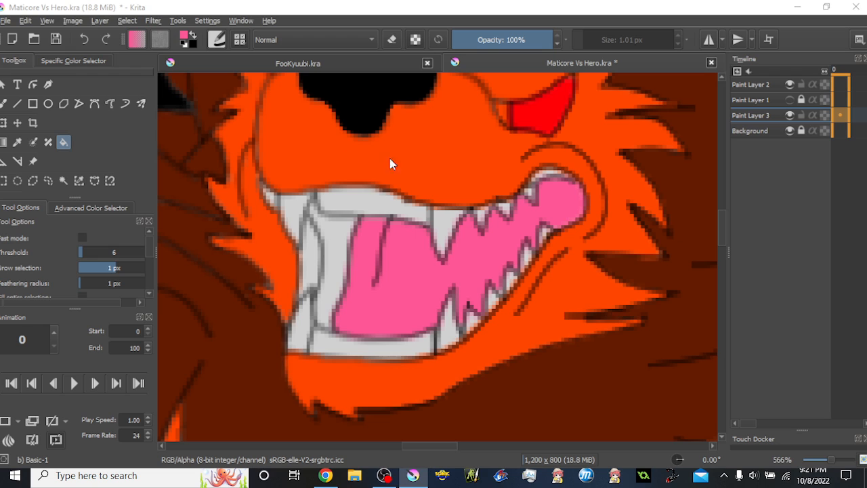
key("k")
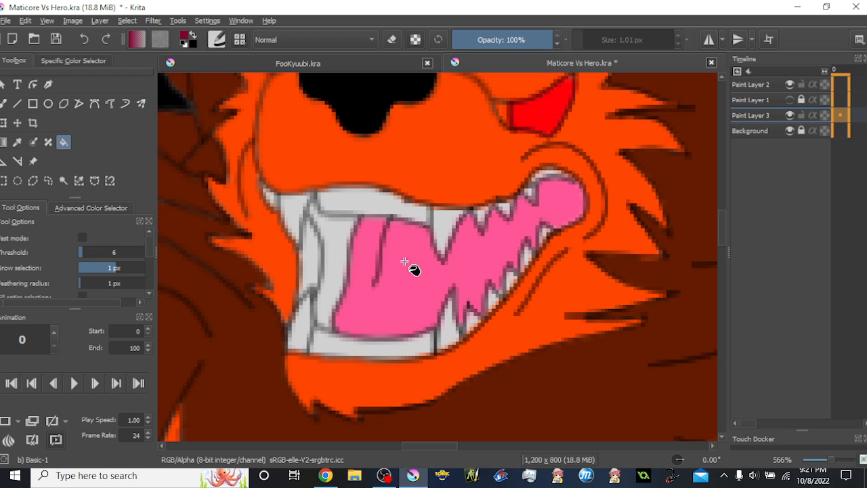
left_click(337, 241)
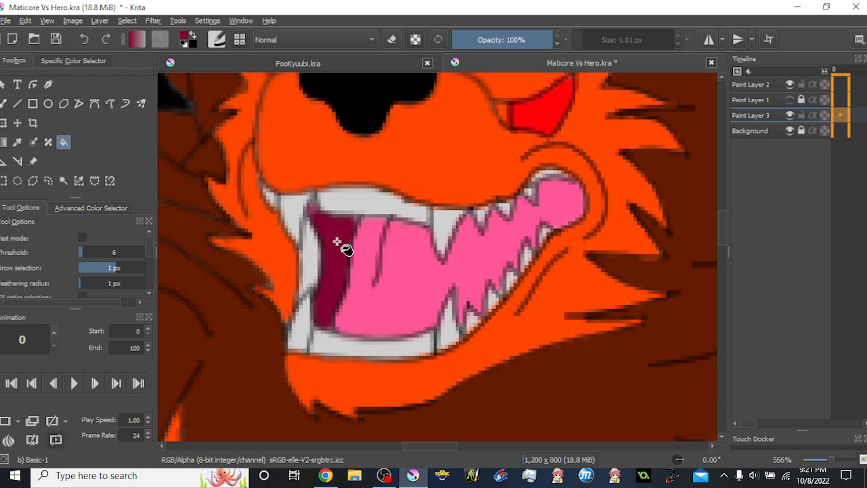
- Switch to white and fill the manticore's upper front teeth, fangs and the small upper teeth towards the mouth corner
left_click(184, 45)
left_click(193, 35)
left_click(353, 200)
left_click(305, 202)
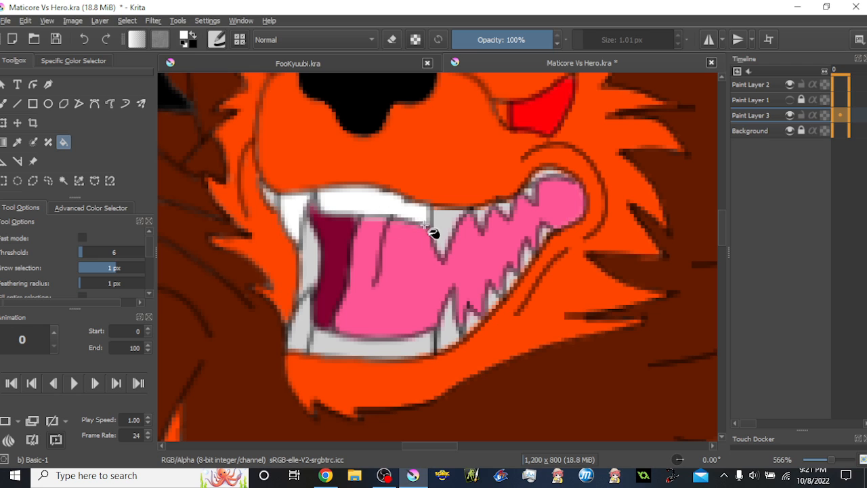
left_click(447, 227)
left_click(481, 217)
left_click(504, 209)
left_click(530, 192)
left_click(543, 177)
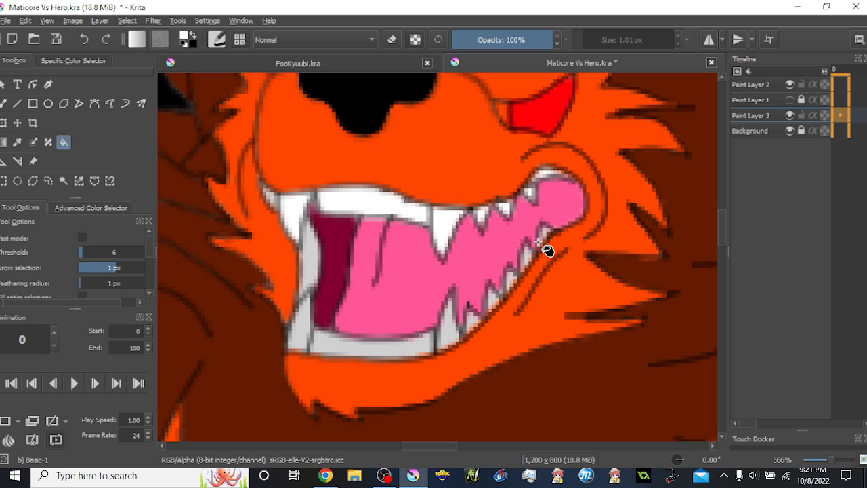
- Fill the manticore's lower teeth with white, from the small teeth near the mouth corner to the large fangs and front row
left_click(533, 262)
left_click(515, 288)
left_click(491, 298)
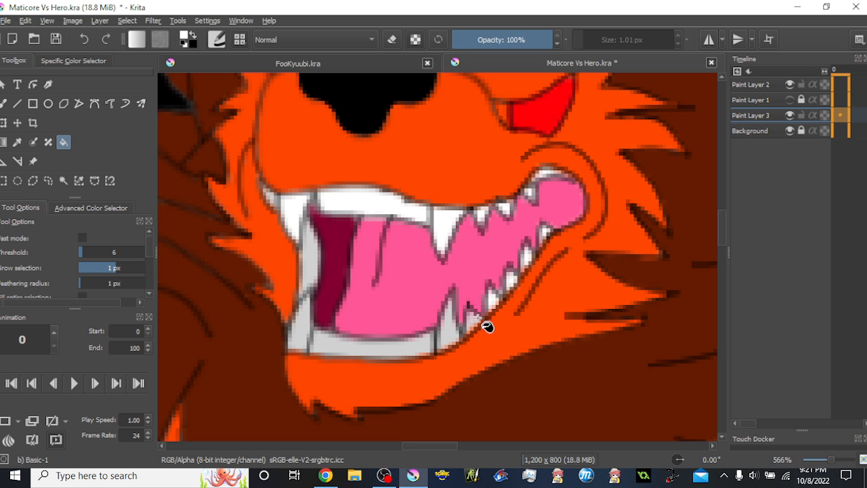
left_click(447, 334)
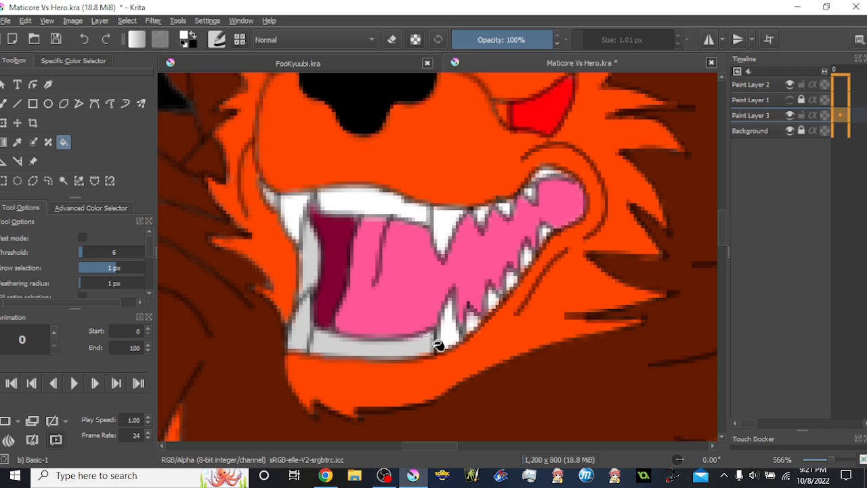
left_click(363, 348)
left_click(308, 288)
left_click(303, 215)
- Switch to black and fill the gap between the manticore's upper and lower front fangs and the small gap at the front lip corner
left_click(340, 241, "ctrl")
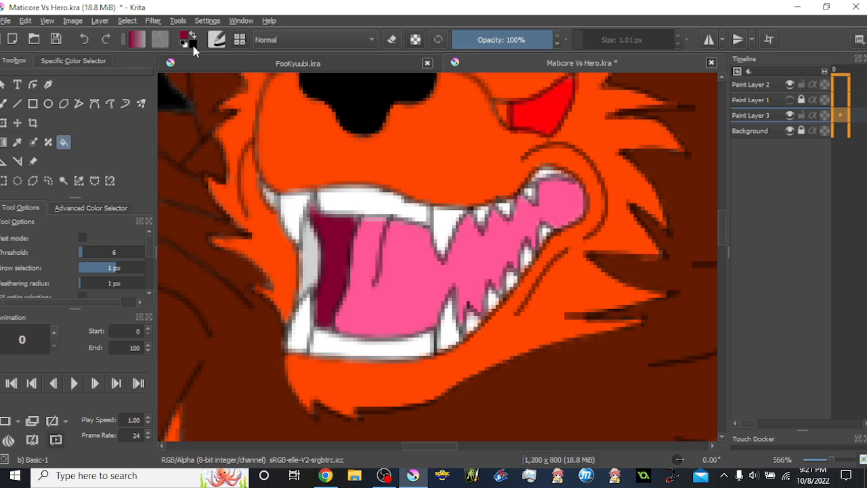
left_click(305, 244)
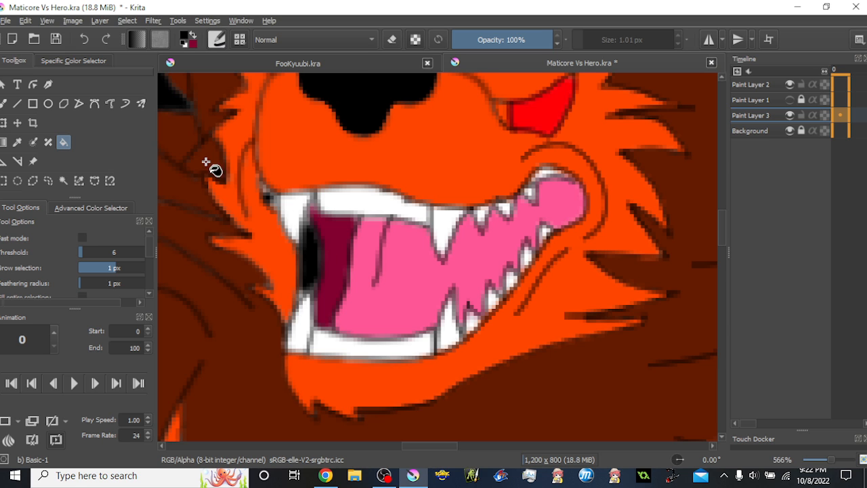
scroll(293, 209, "up", 1)
left_click(5, 105)
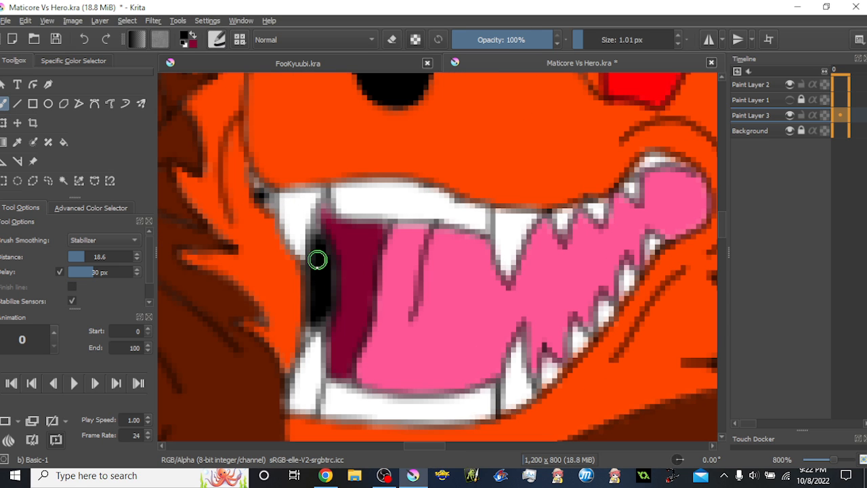
scroll(322, 311, "up", 2)
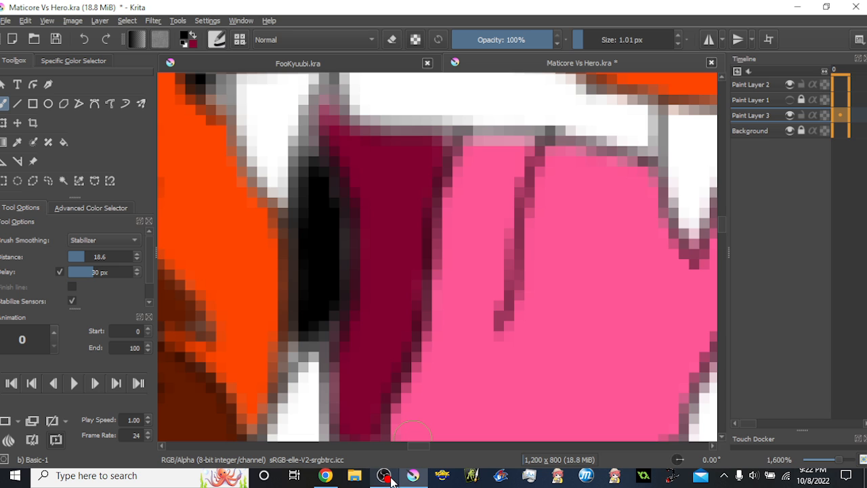
scroll(415, 325, "down", 11)
scroll(433, 319, "up", 2)
left_click_drag(432, 318, 420, 286)
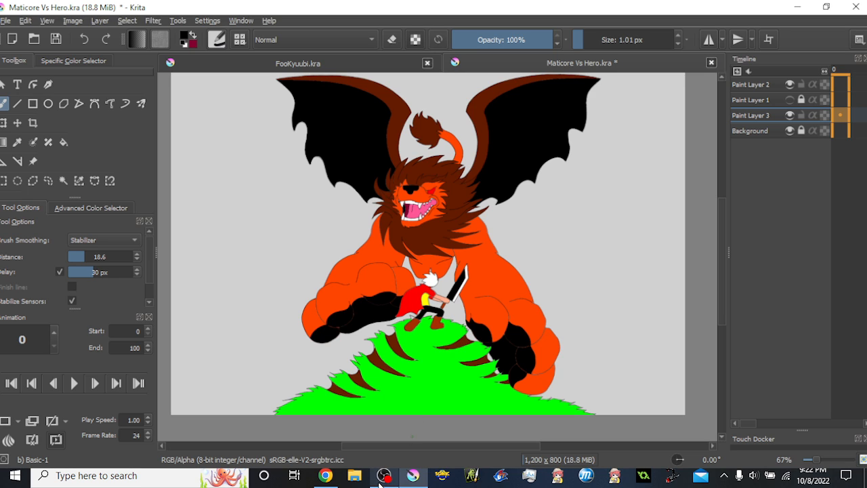